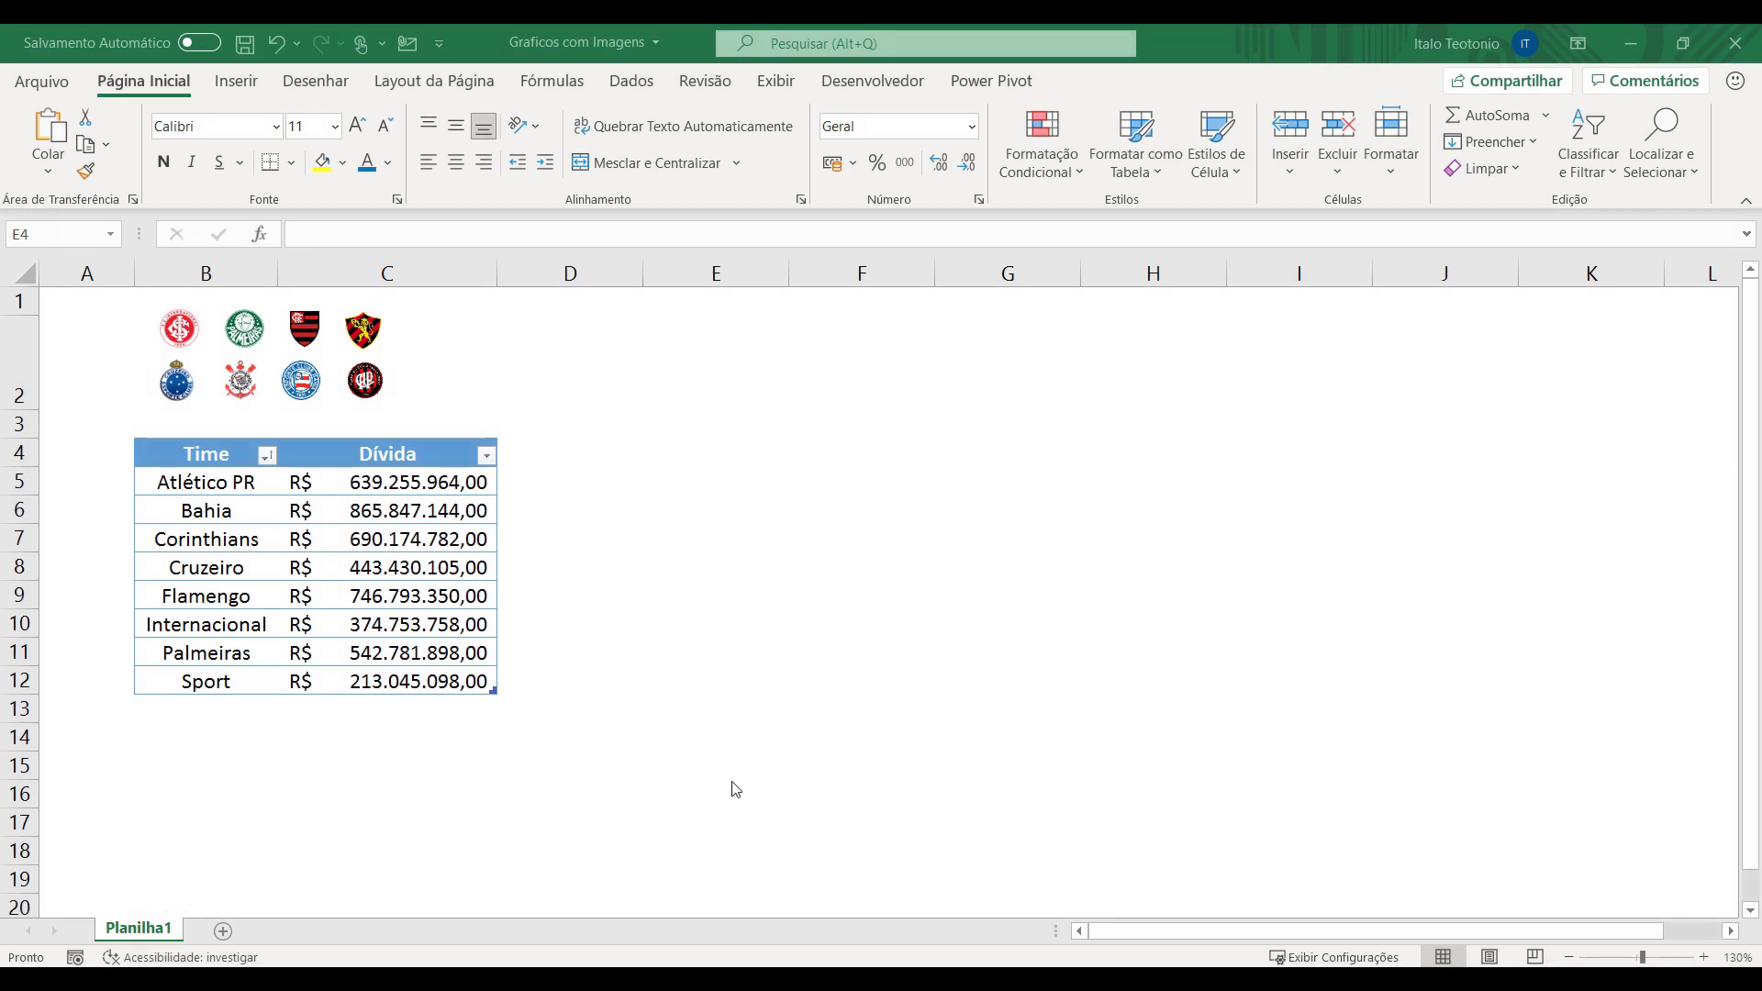
# Insert a clustered 2D column chart from the Time and Dívida table, B4:C12.
pyautogui.moveTo(229, 455); pyautogui.dragTo(392, 686)
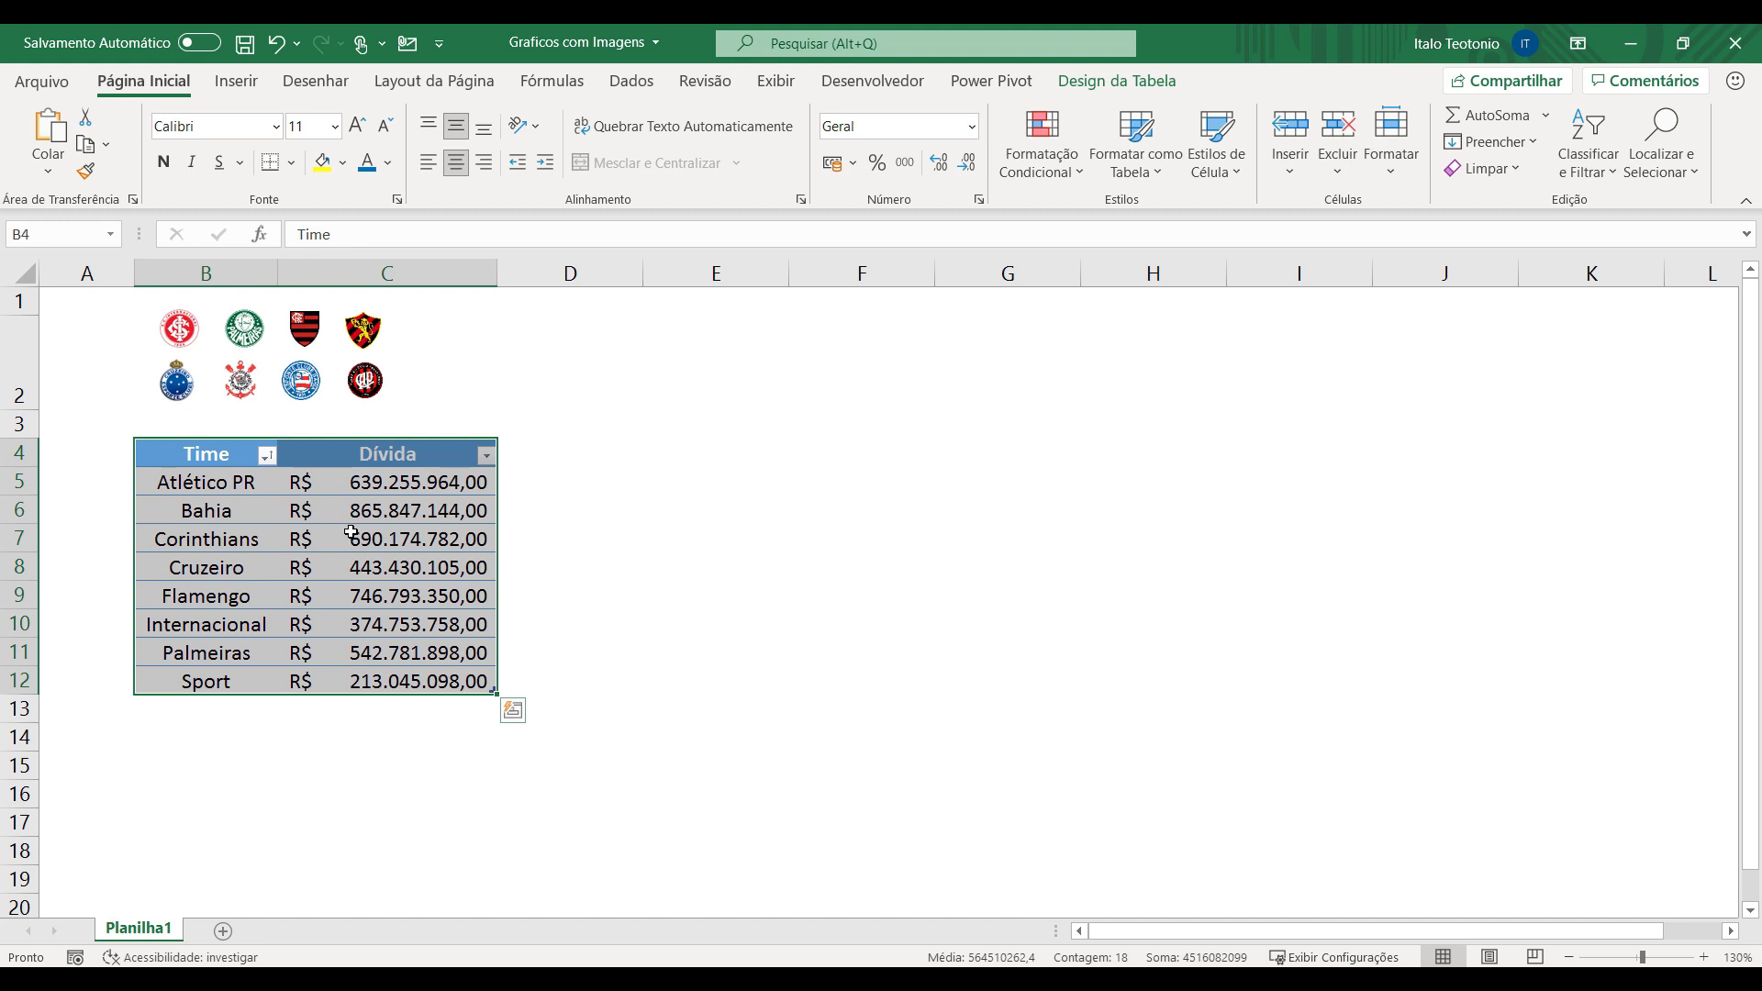
pyautogui.click(246, 89)
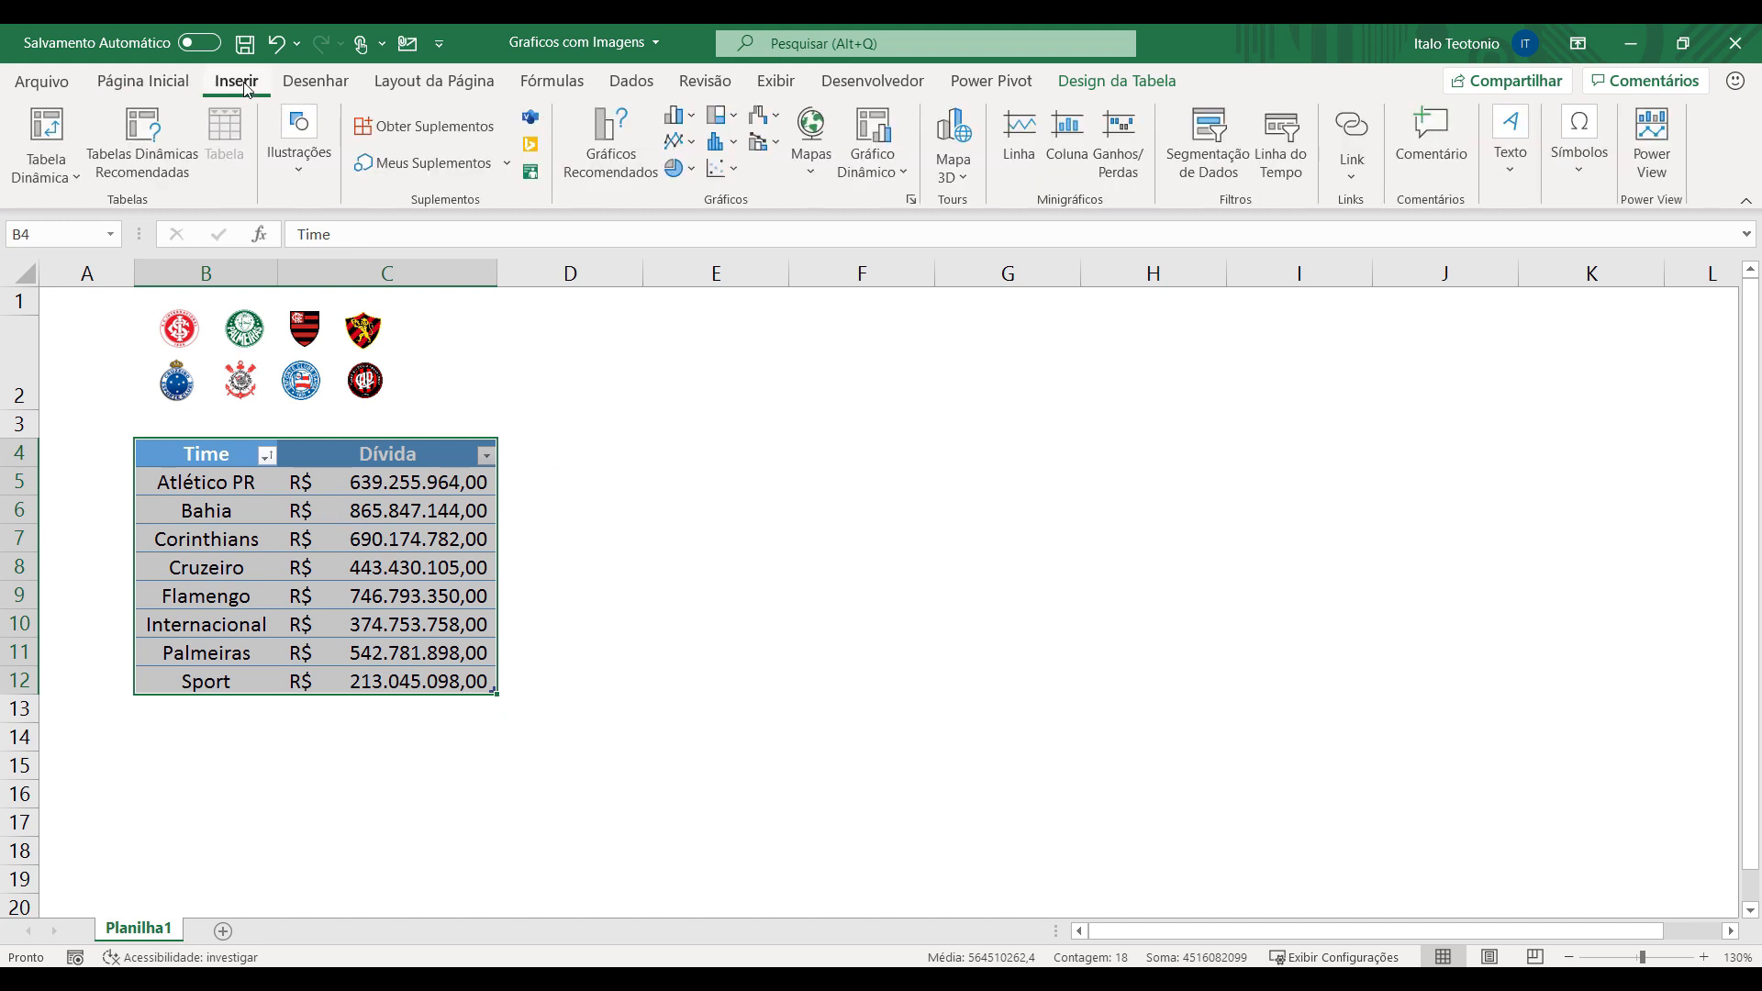
pyautogui.click(685, 117)
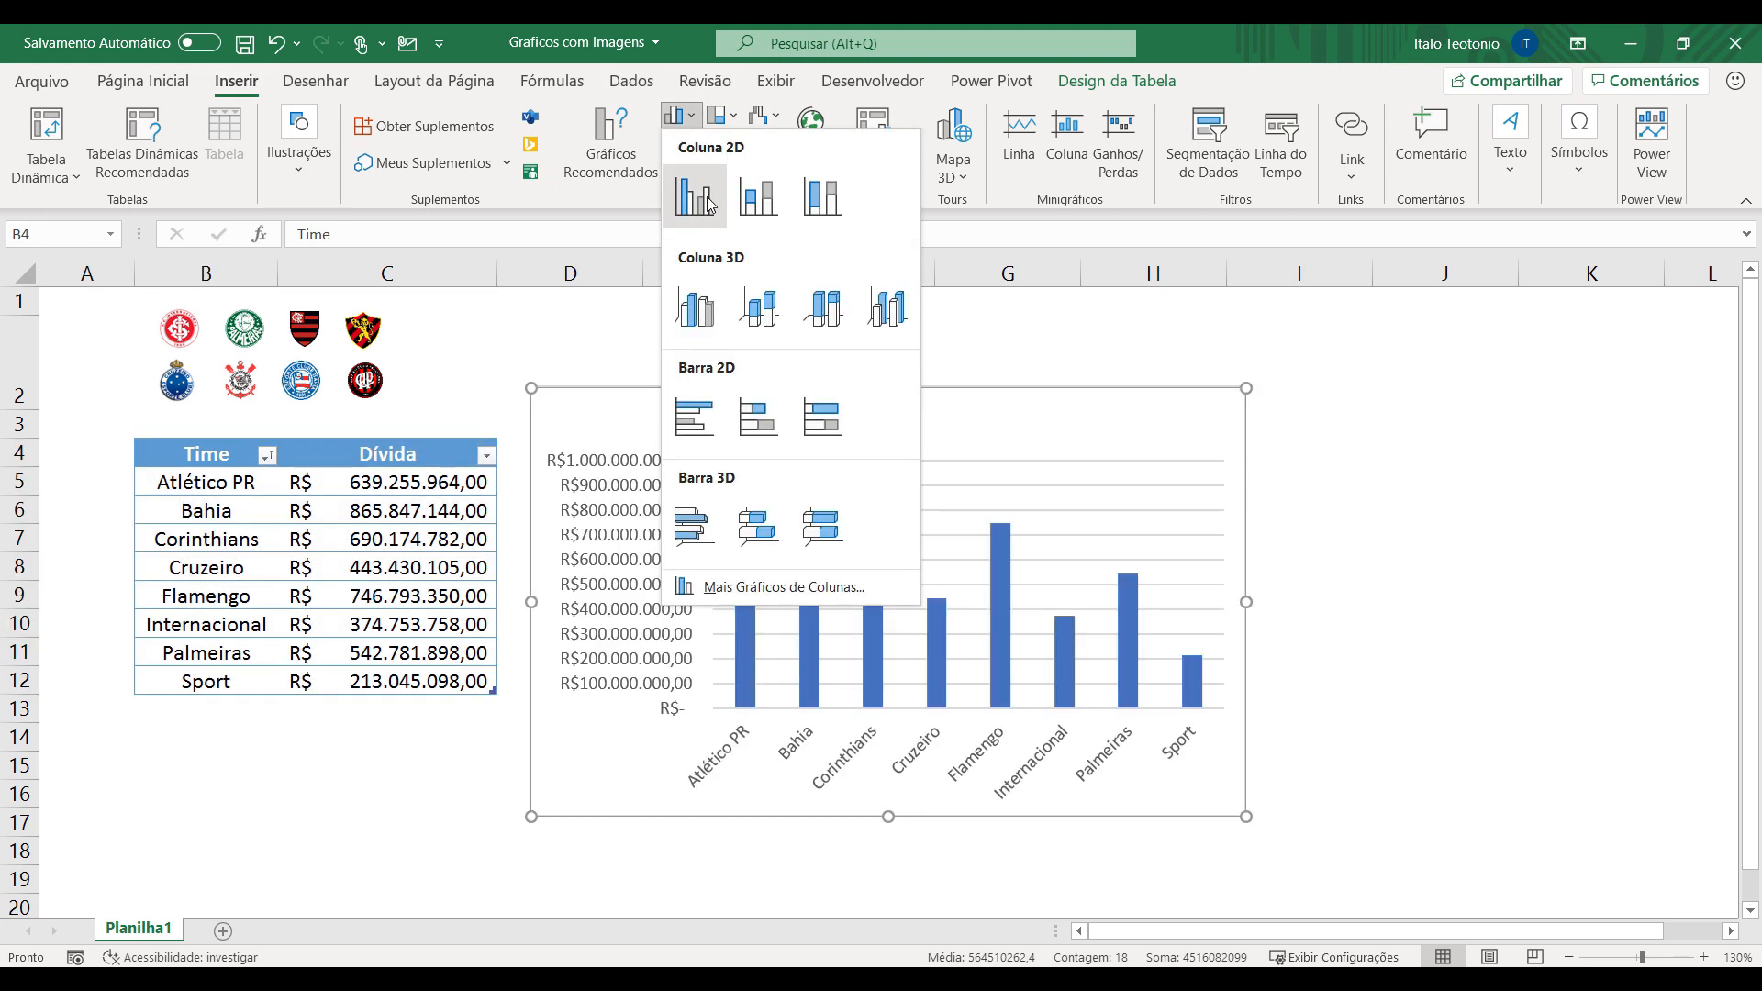
pyautogui.click(707, 204)
# Move the chart beside the table and enlarge it to span about columns D to K, down to row 17.
pyautogui.moveTo(712, 398); pyautogui.dragTo(707, 354)
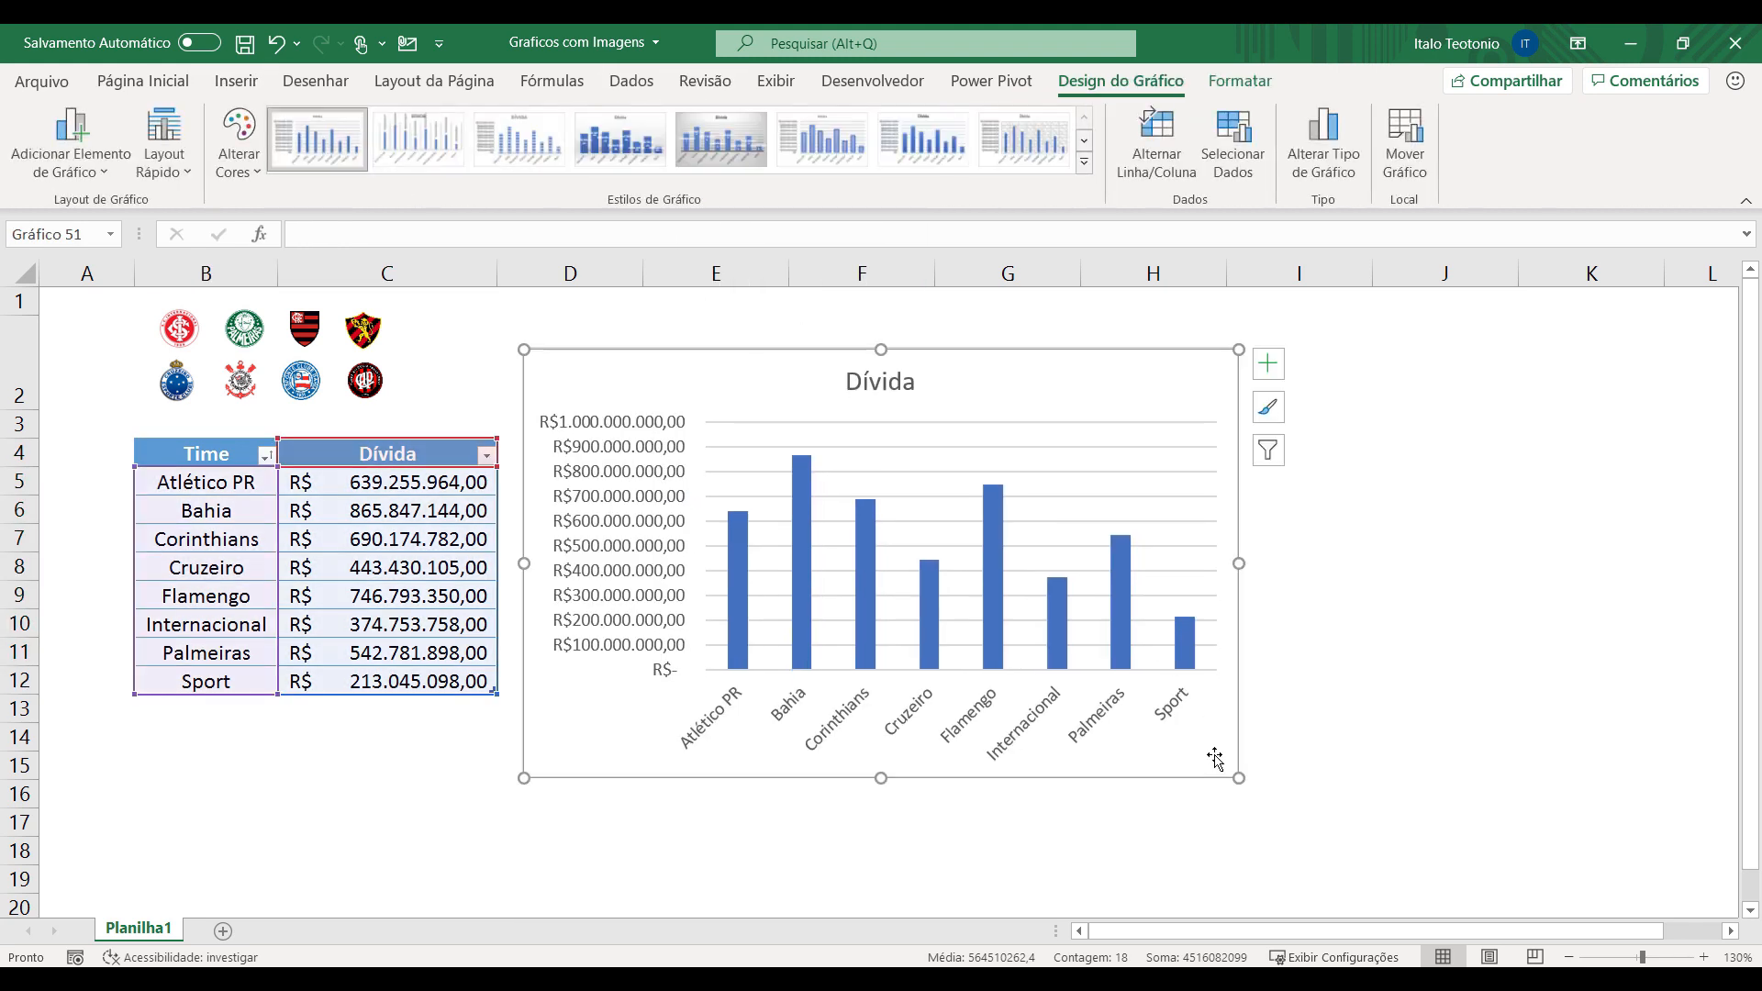
pyautogui.moveTo(1238, 563); pyautogui.dragTo(1656, 581)
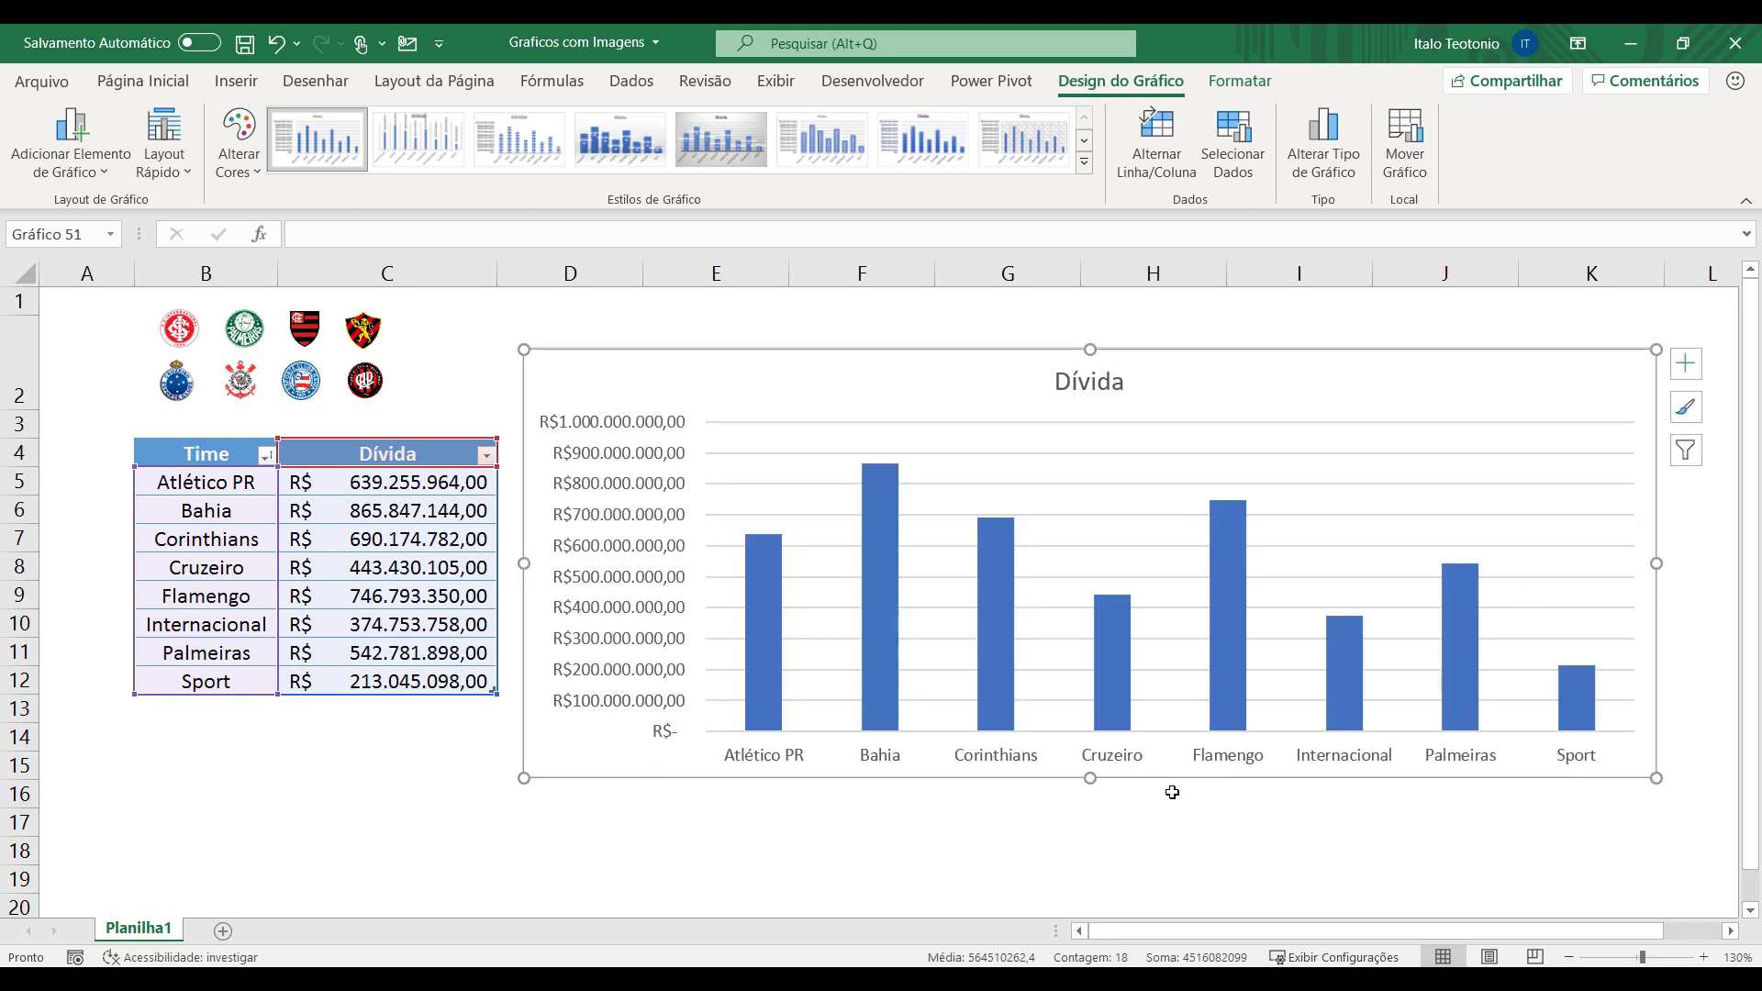
pyautogui.moveTo(1096, 784); pyautogui.dragTo(1104, 838)
pyautogui.click(436, 742)
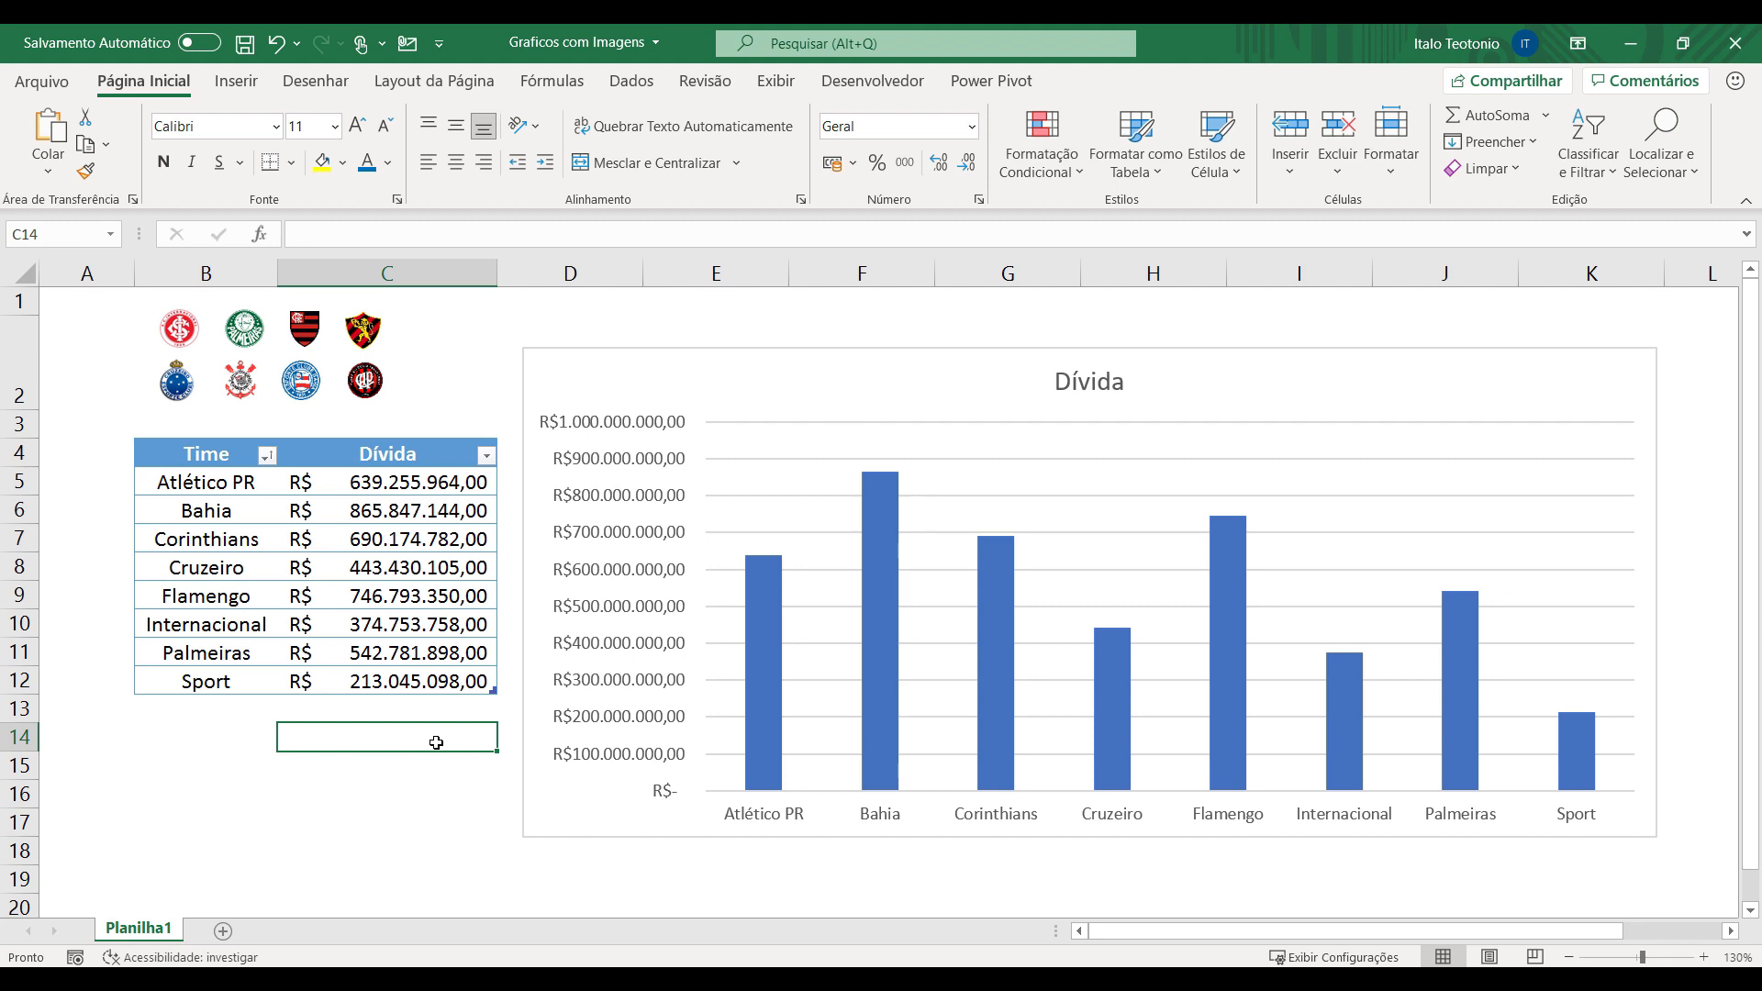
# Copy the Dívida column, C4:C12, and paste it into the chart as a second data series.
pyautogui.moveTo(437, 450); pyautogui.dragTo(425, 683)
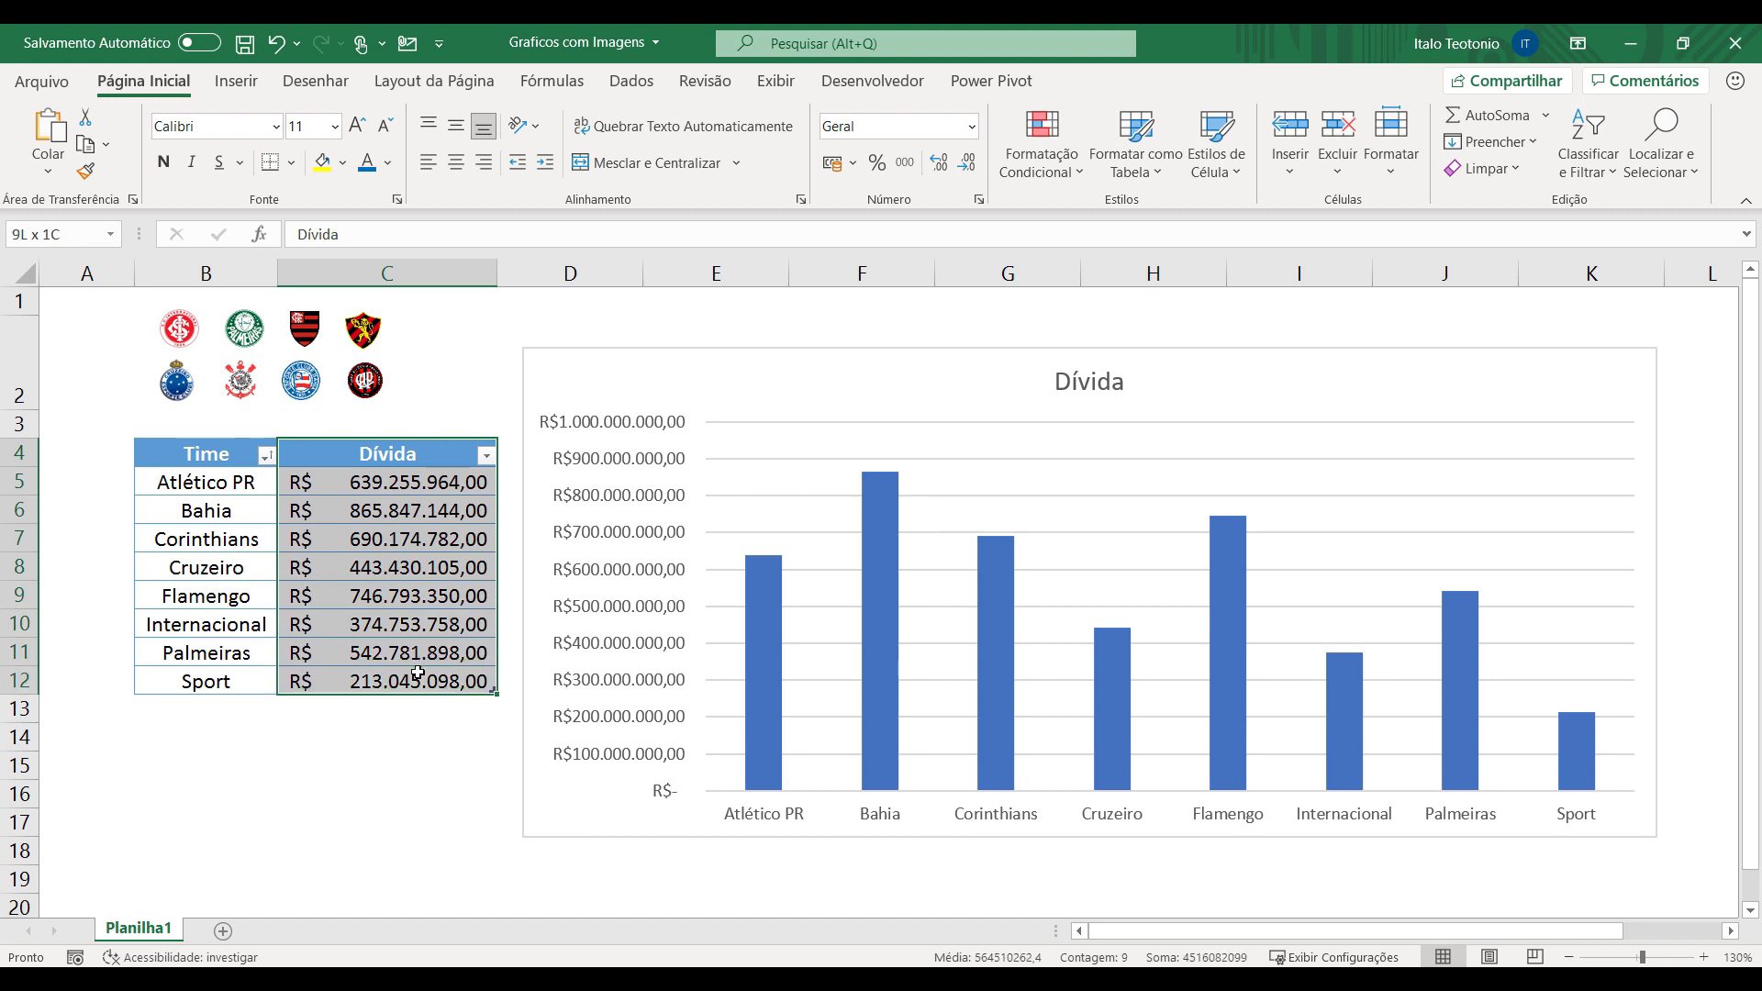
pyautogui.hotkey('ctrl', 'c')
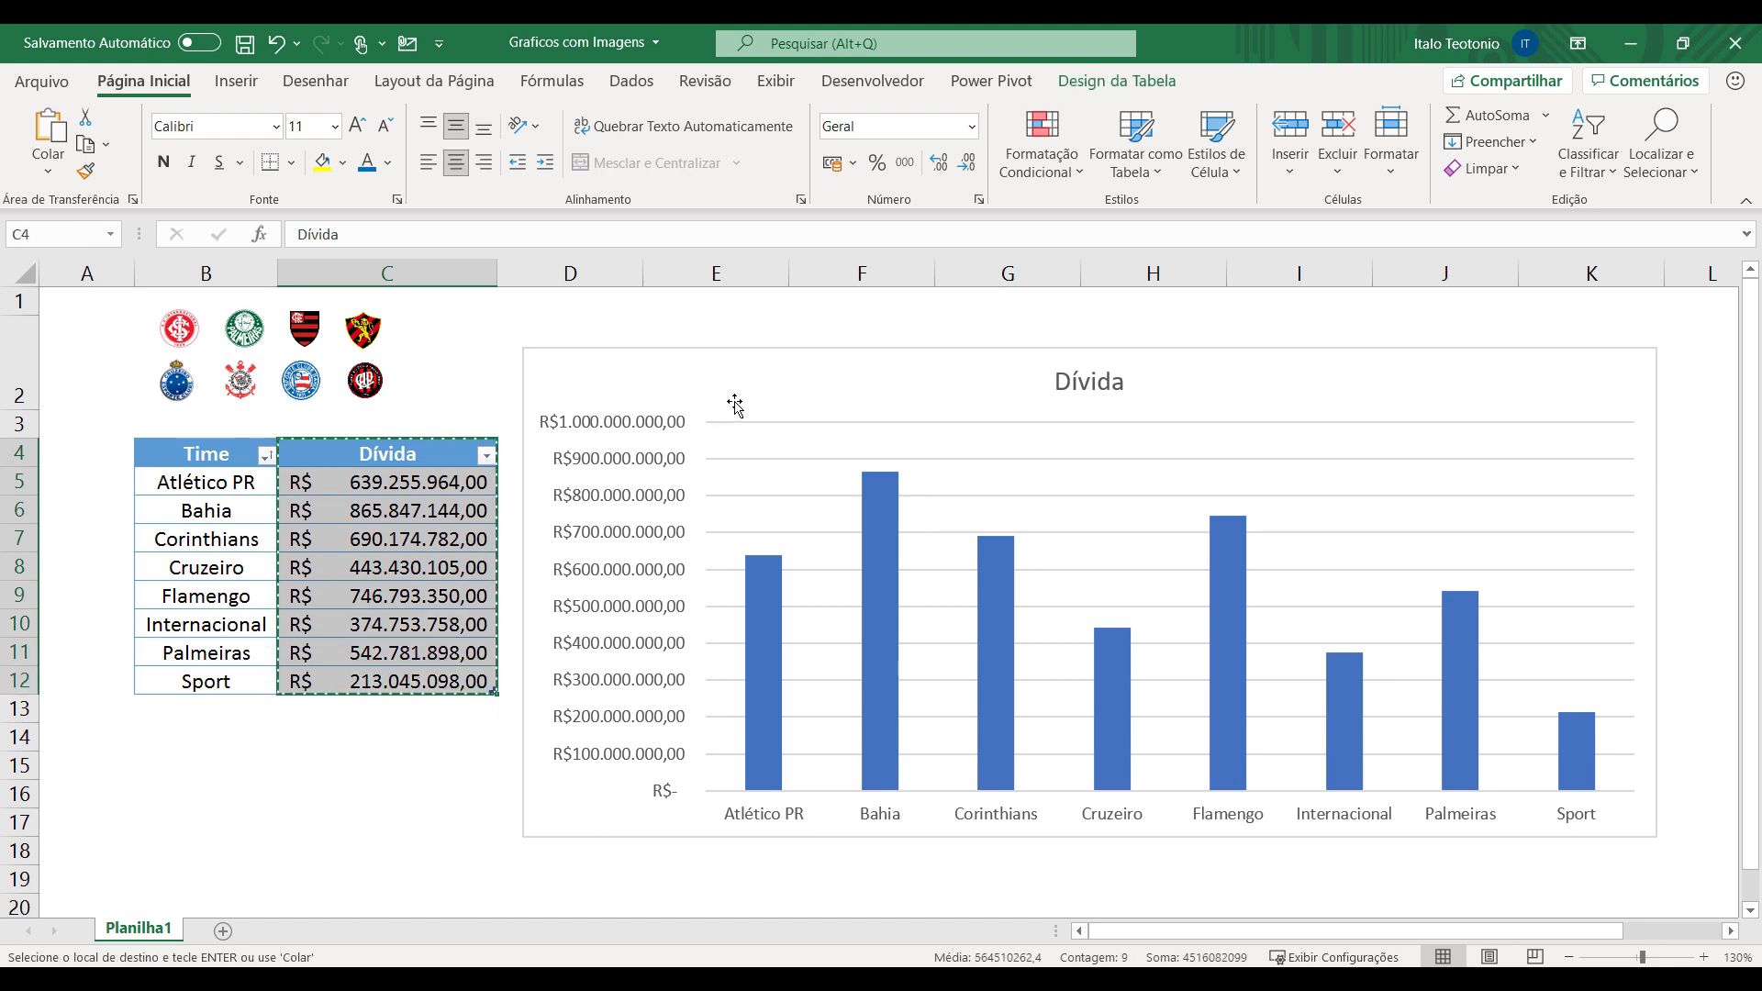
pyautogui.click(745, 369)
pyautogui.hotkey('ctrl', 'v')
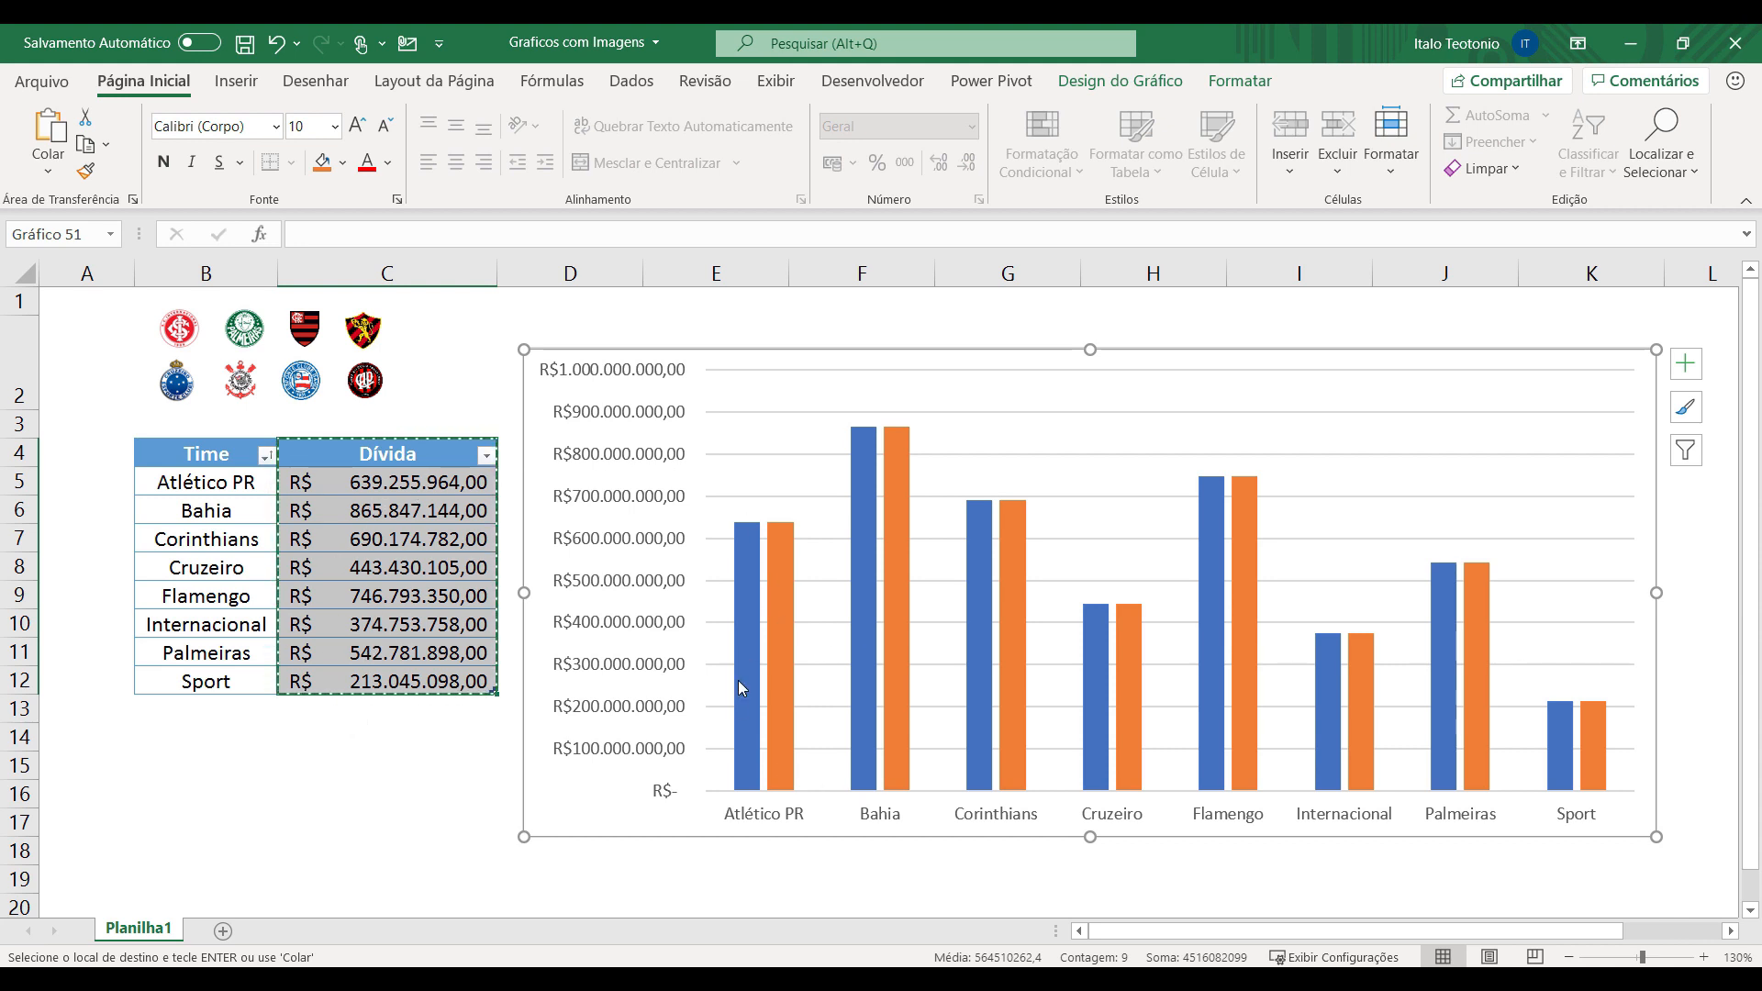
# Change the orange second Dívida series to a line chart with markers.
pyautogui.rightClick(787, 703)
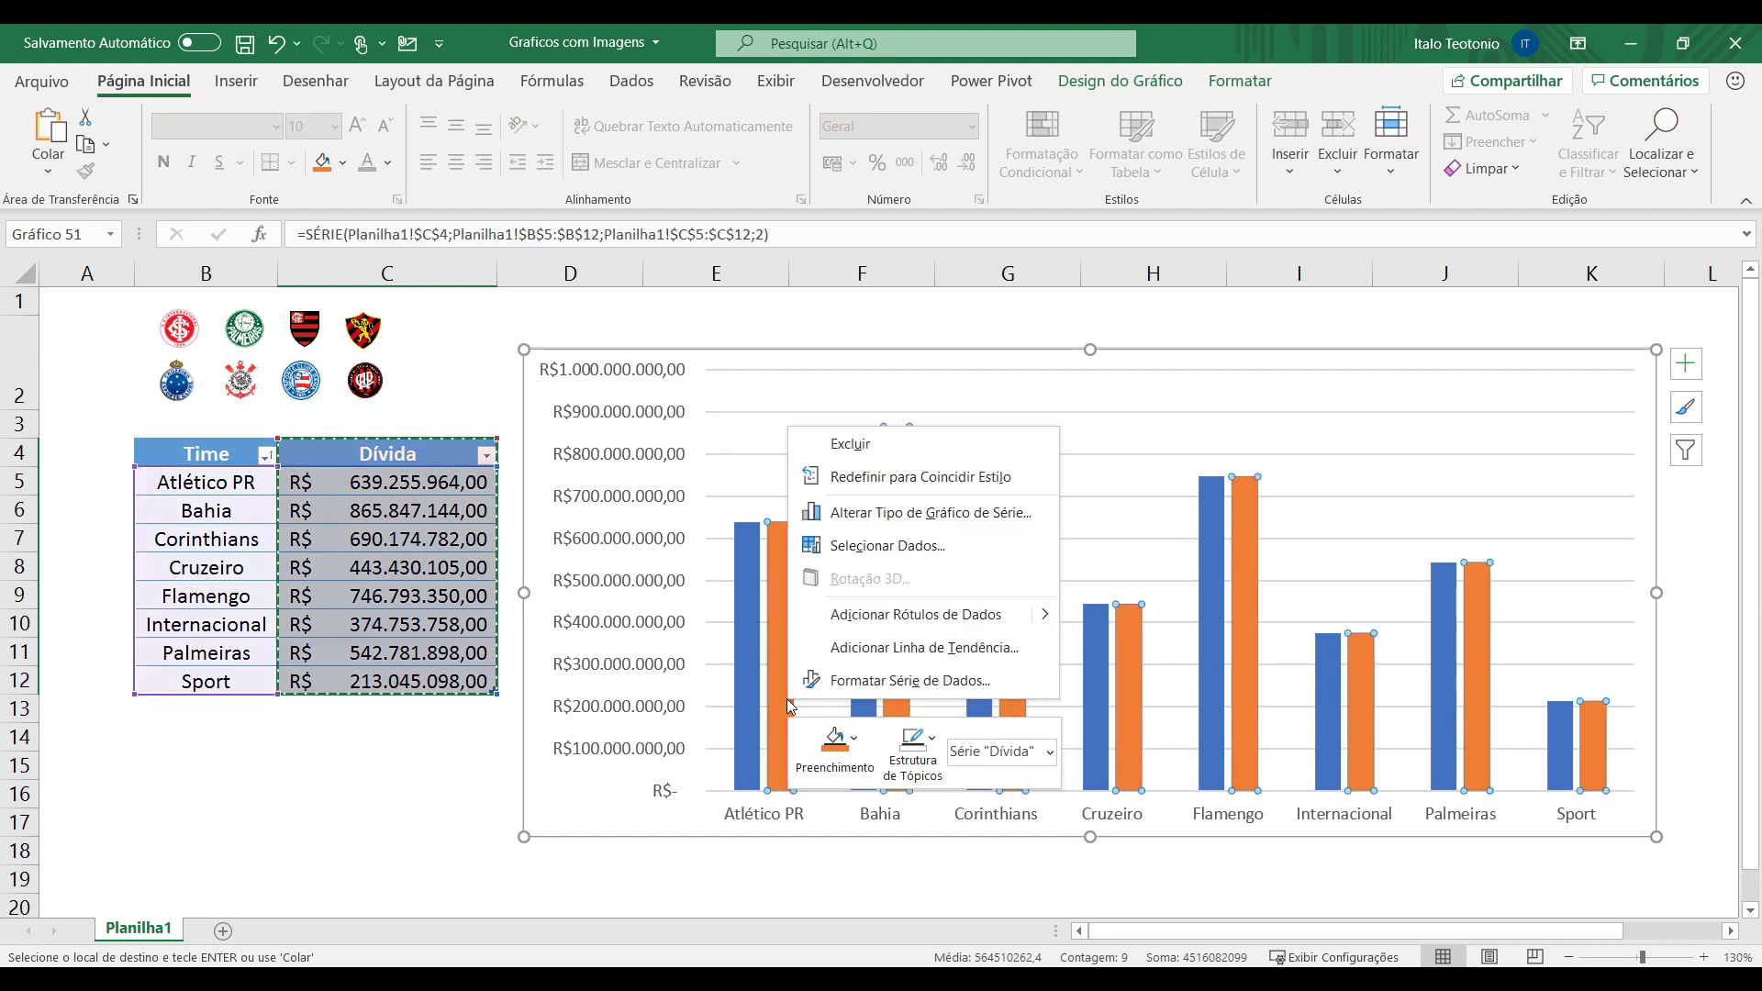
pyautogui.click(901, 528)
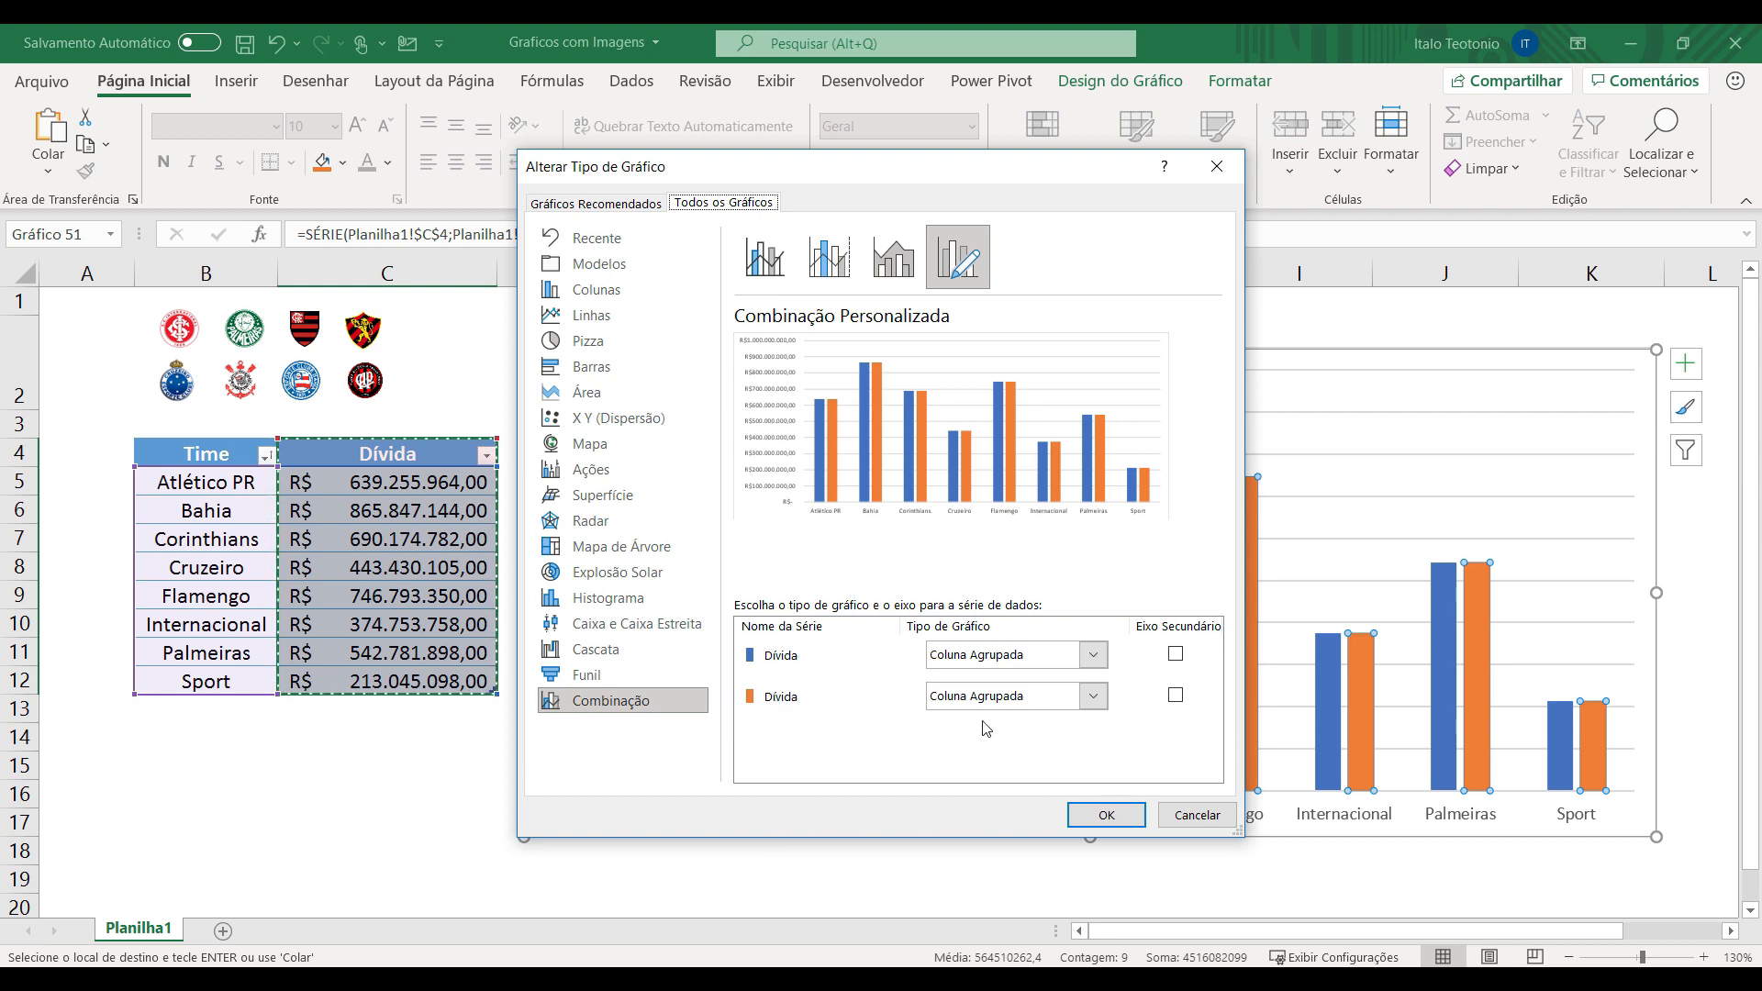
pyautogui.click(1005, 703)
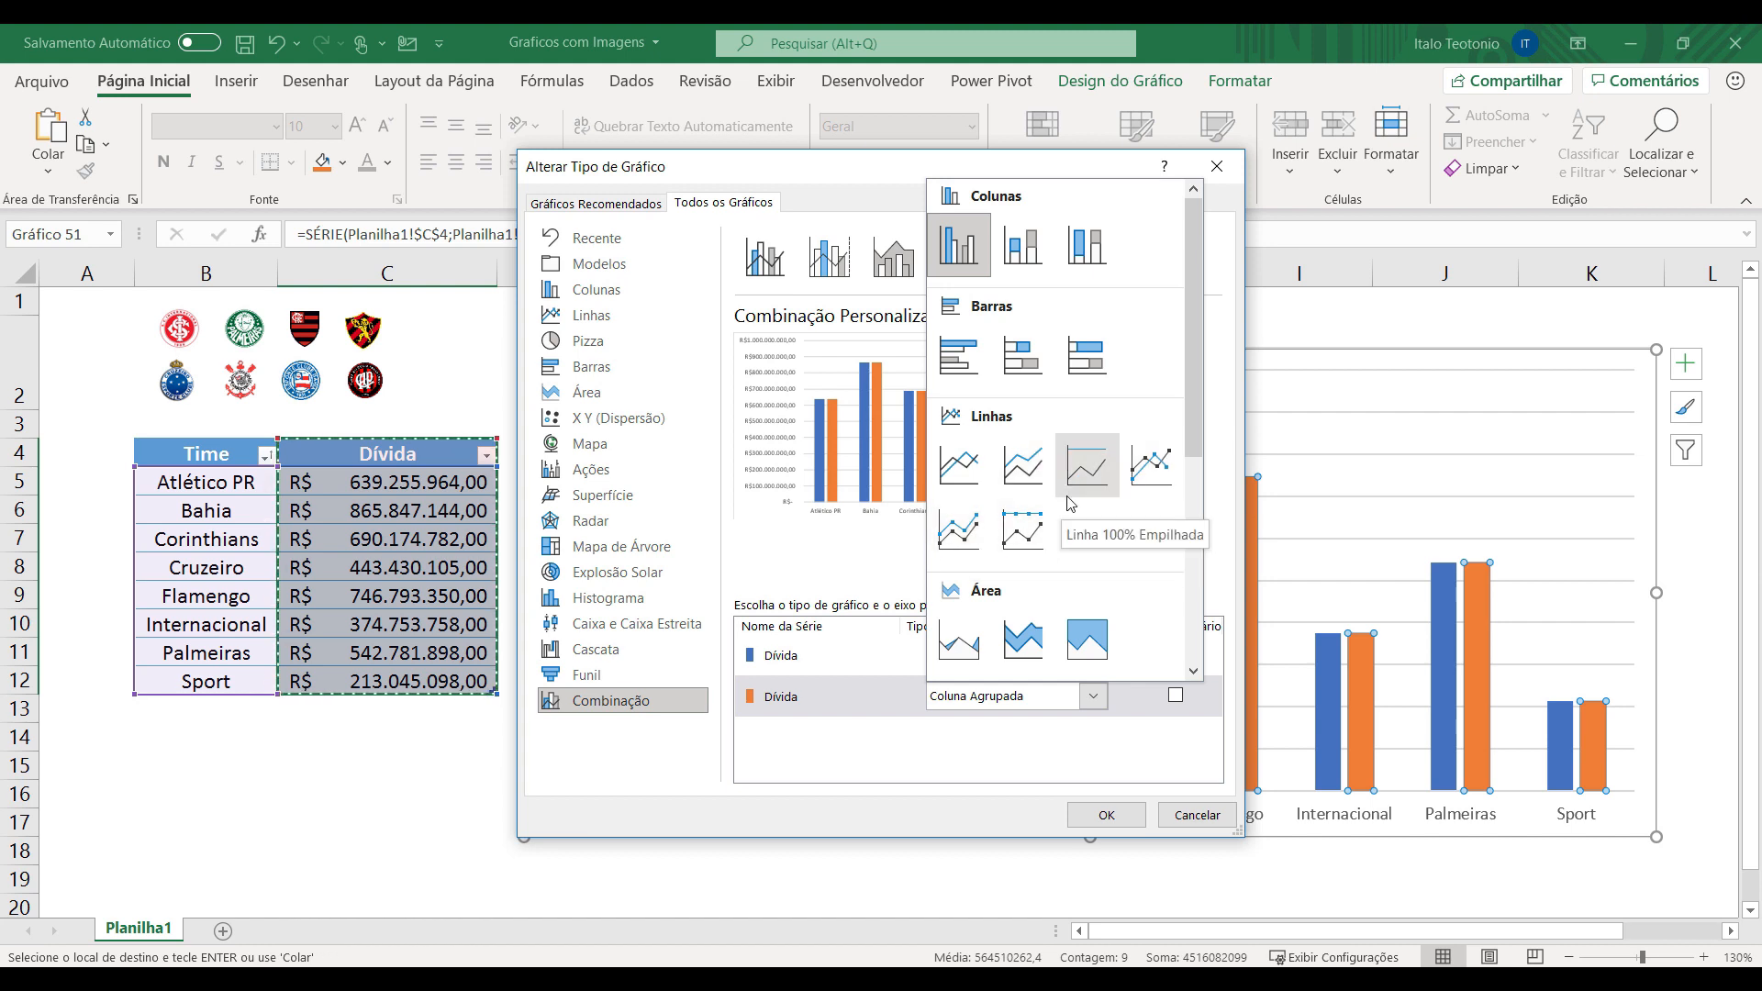
pyautogui.click(1150, 476)
pyautogui.click(1105, 815)
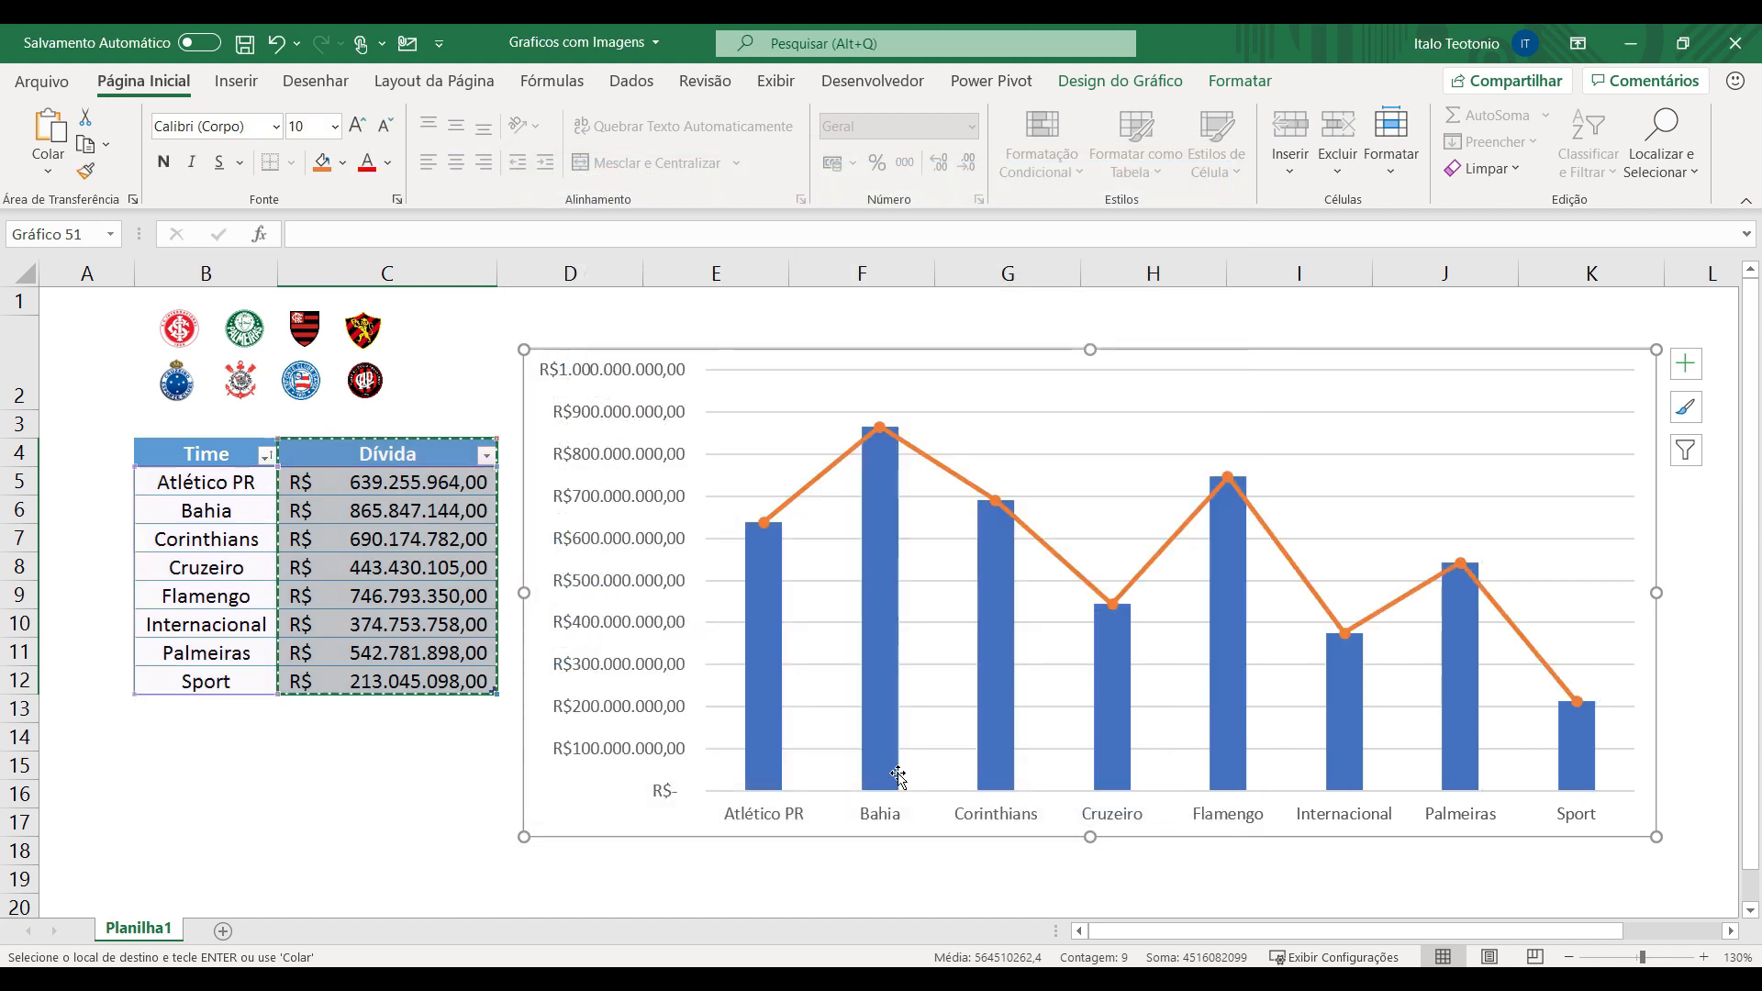
pyautogui.press('Escape')
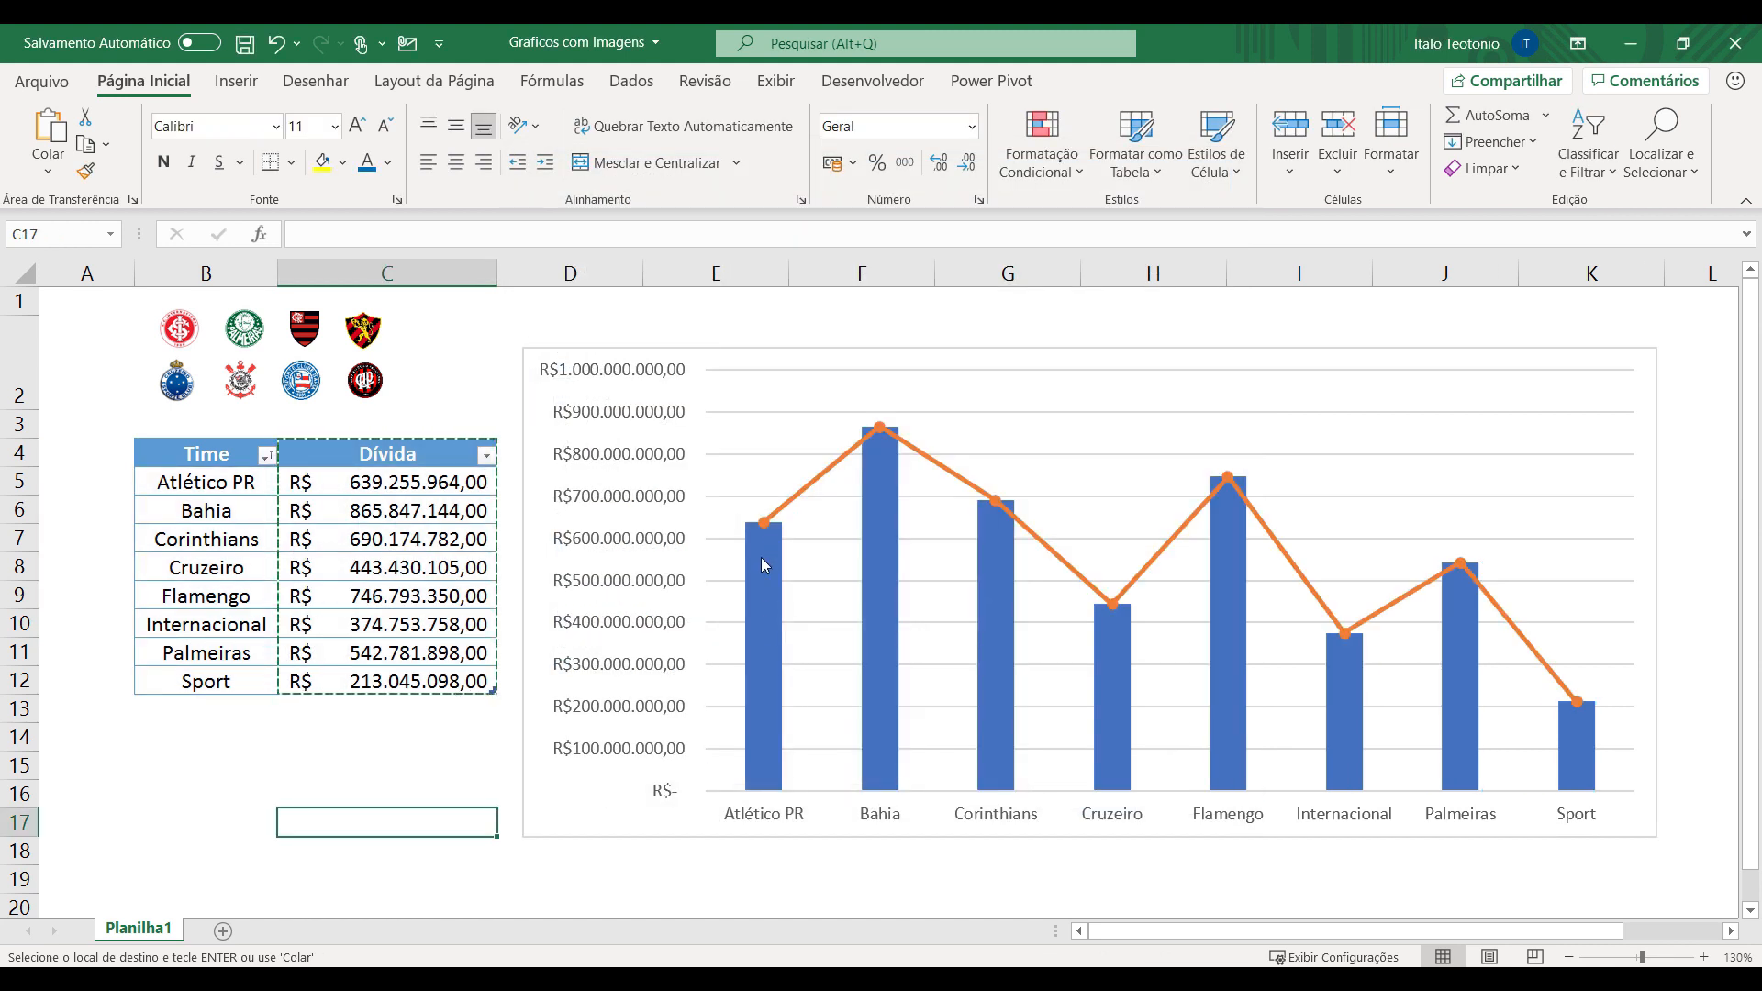
# Format the orange Dívida line series with no line, keeping only its markers.
pyautogui.moveTo(811, 495)
pyautogui.click(794, 505)
pyautogui.rightClick(795, 504)
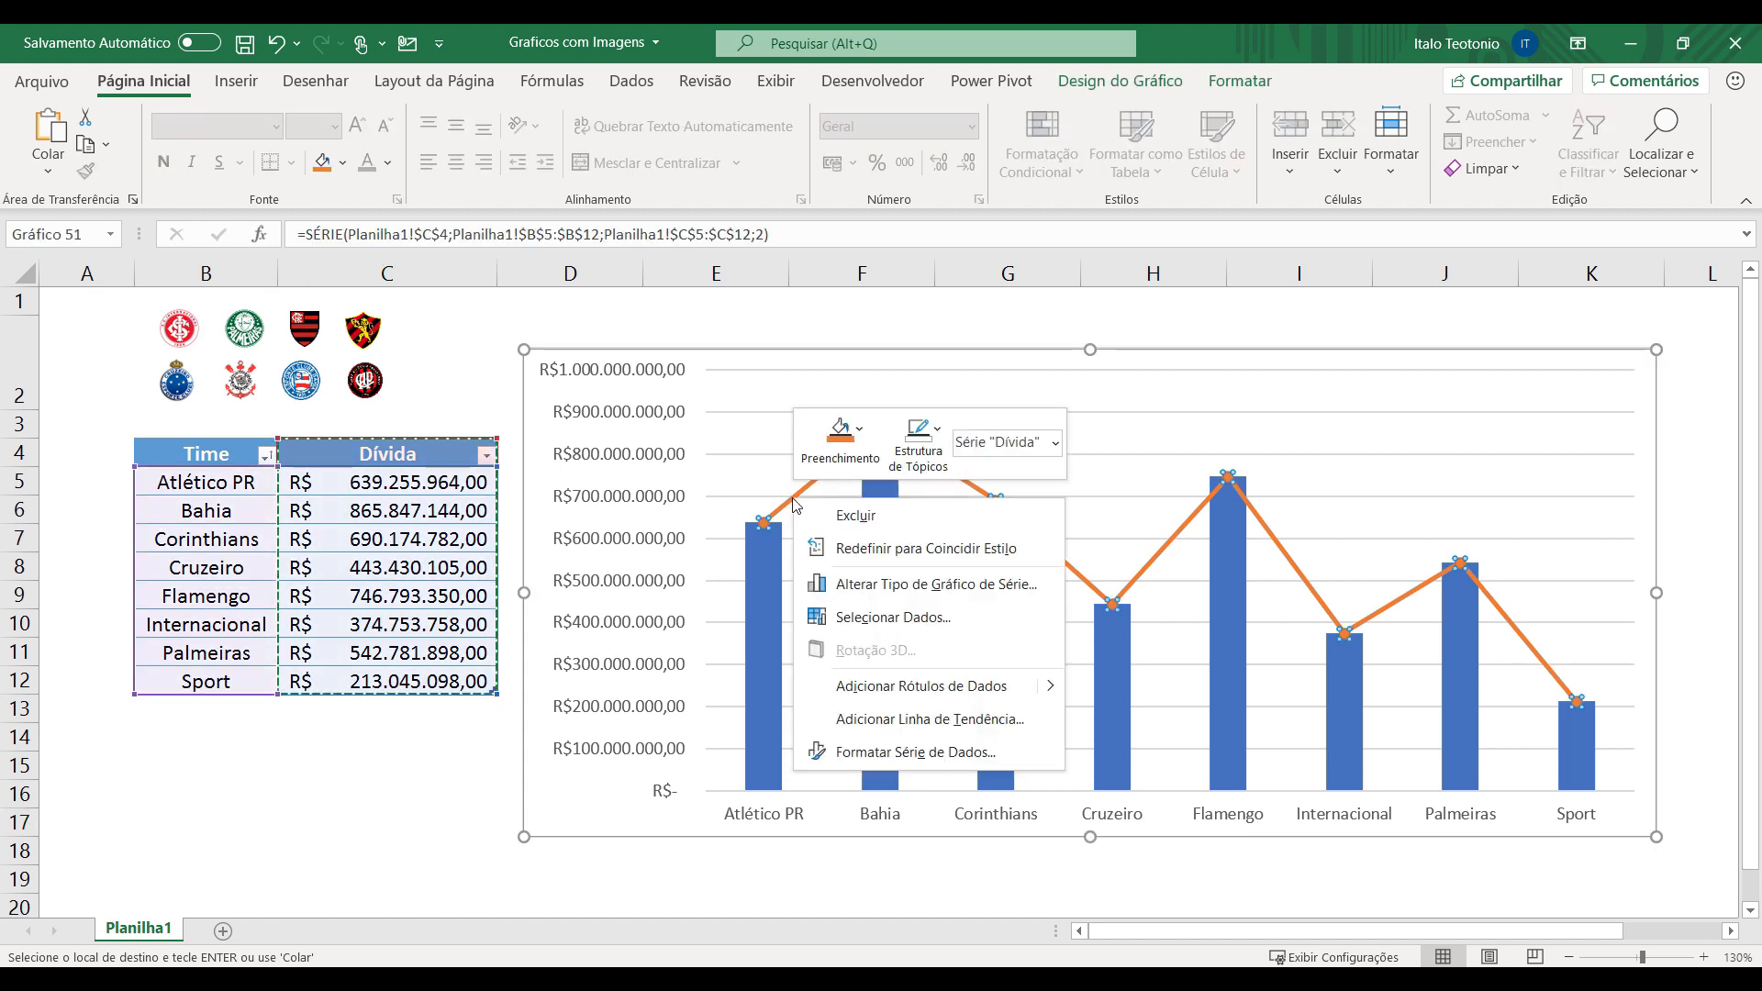
pyautogui.click(915, 752)
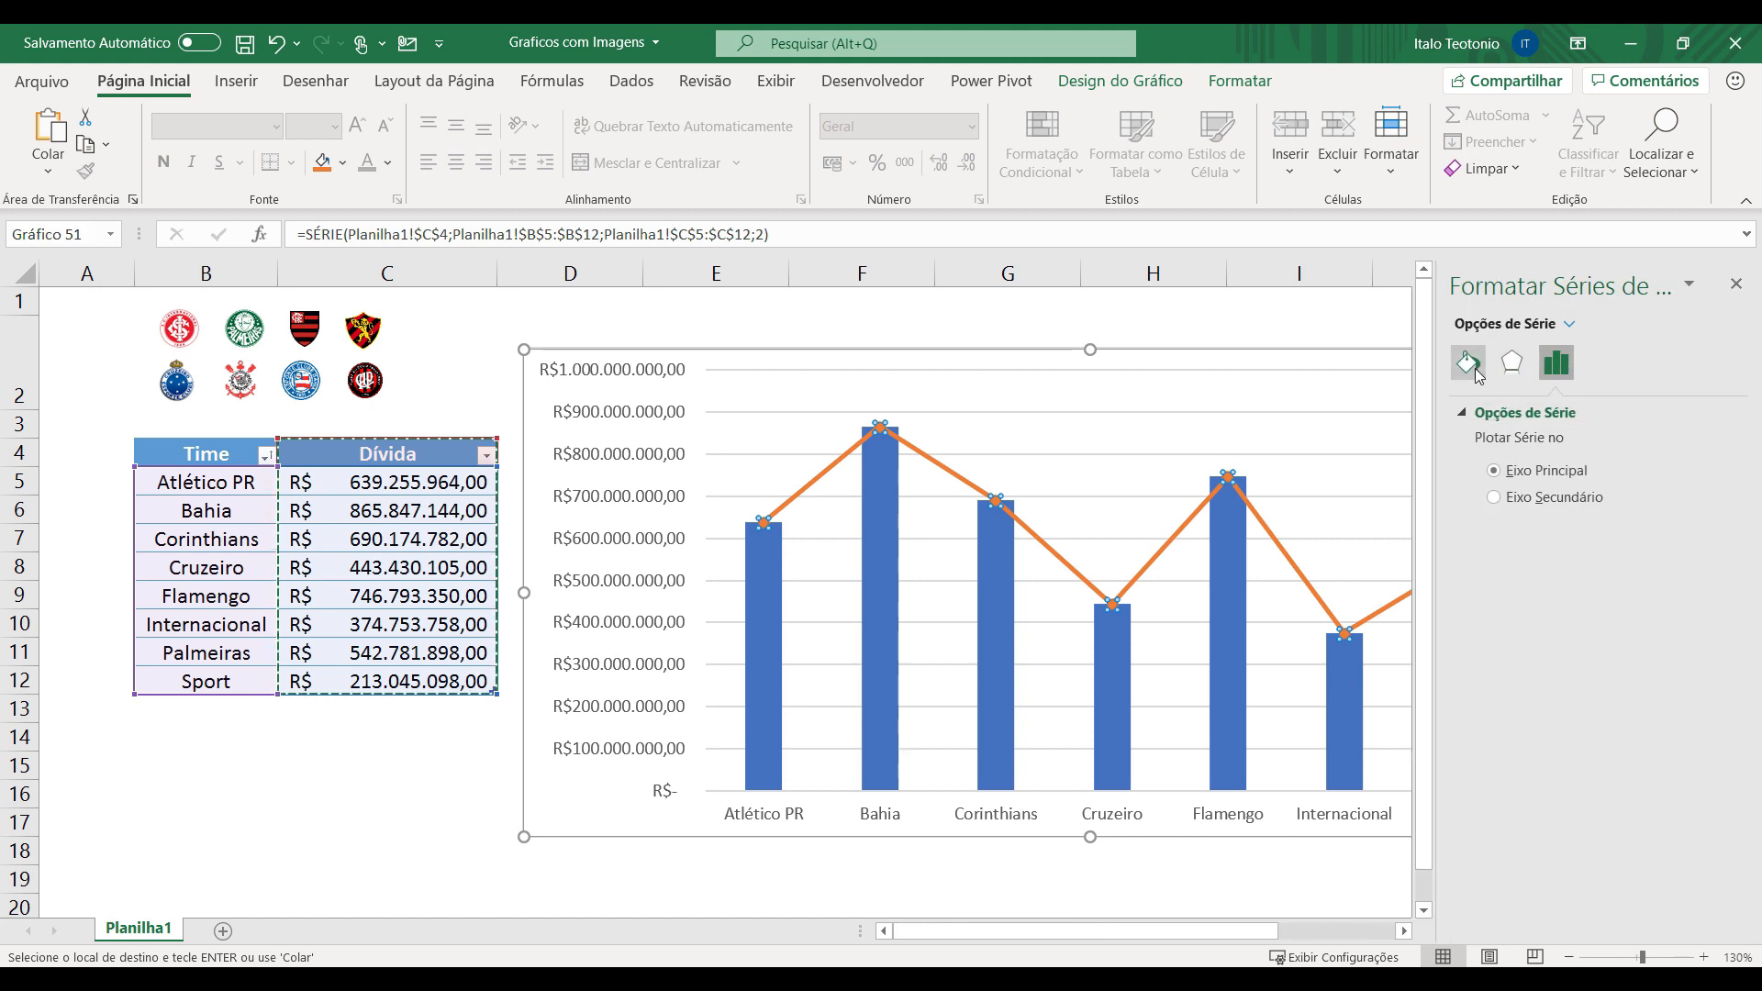
pyautogui.click(1468, 364)
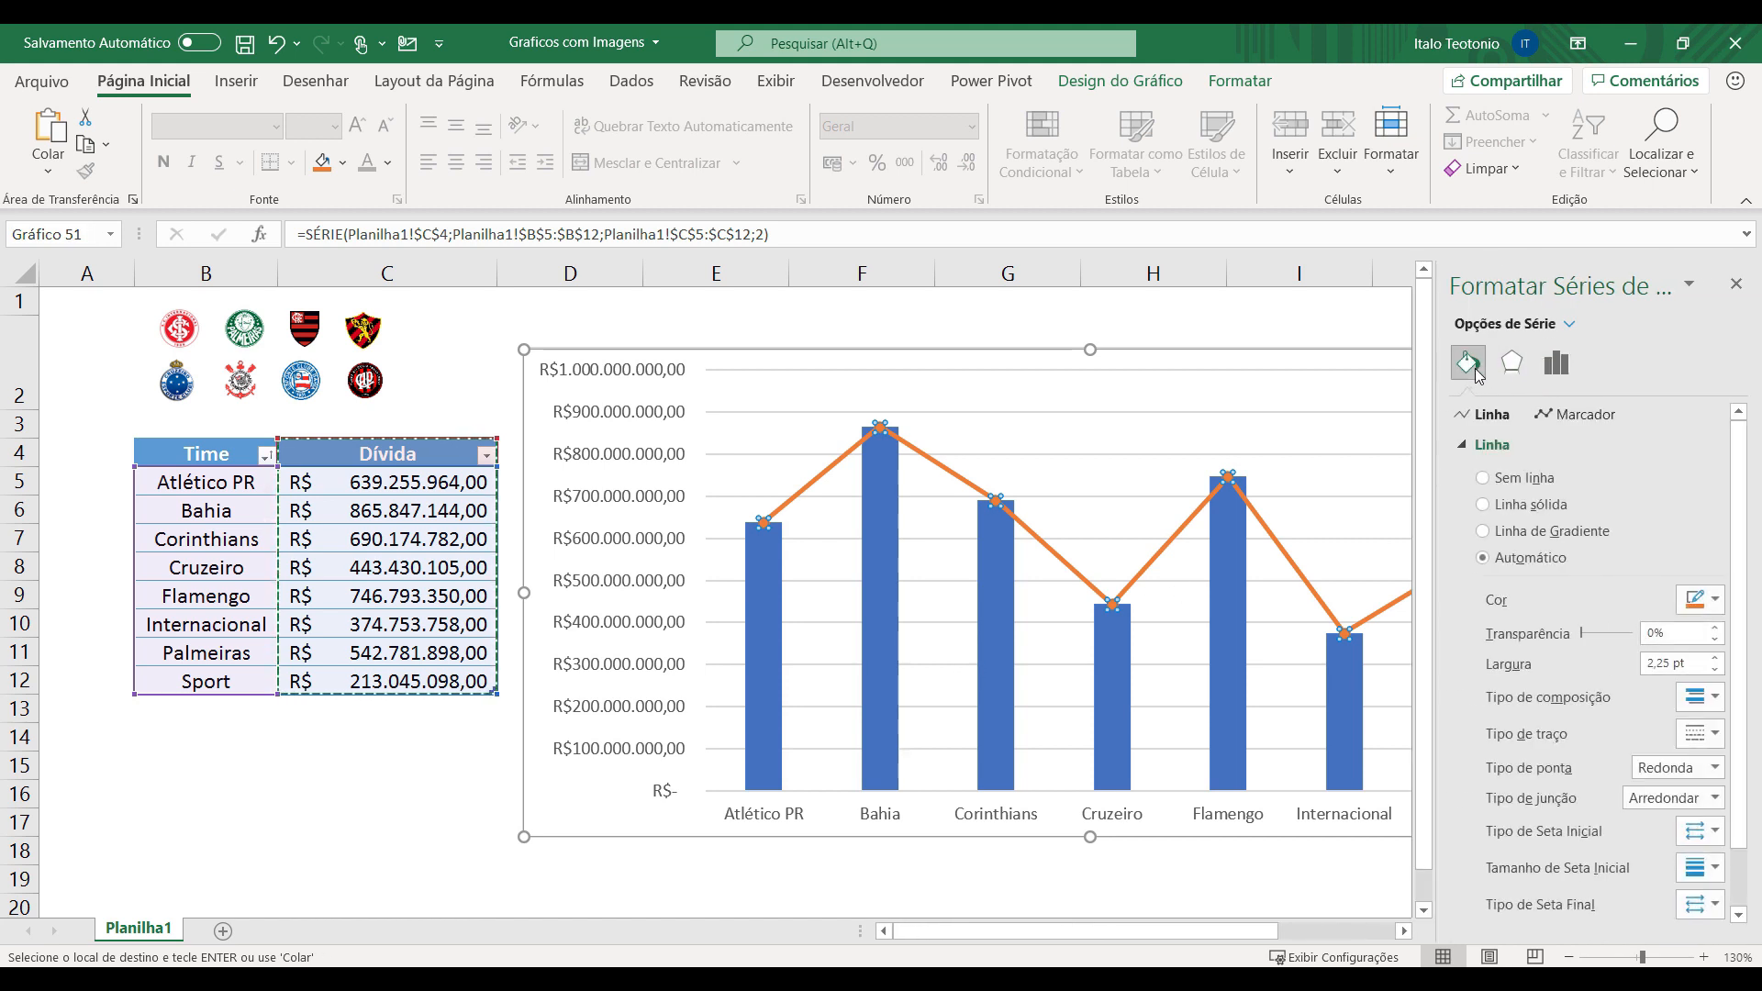
pyautogui.click(1481, 477)
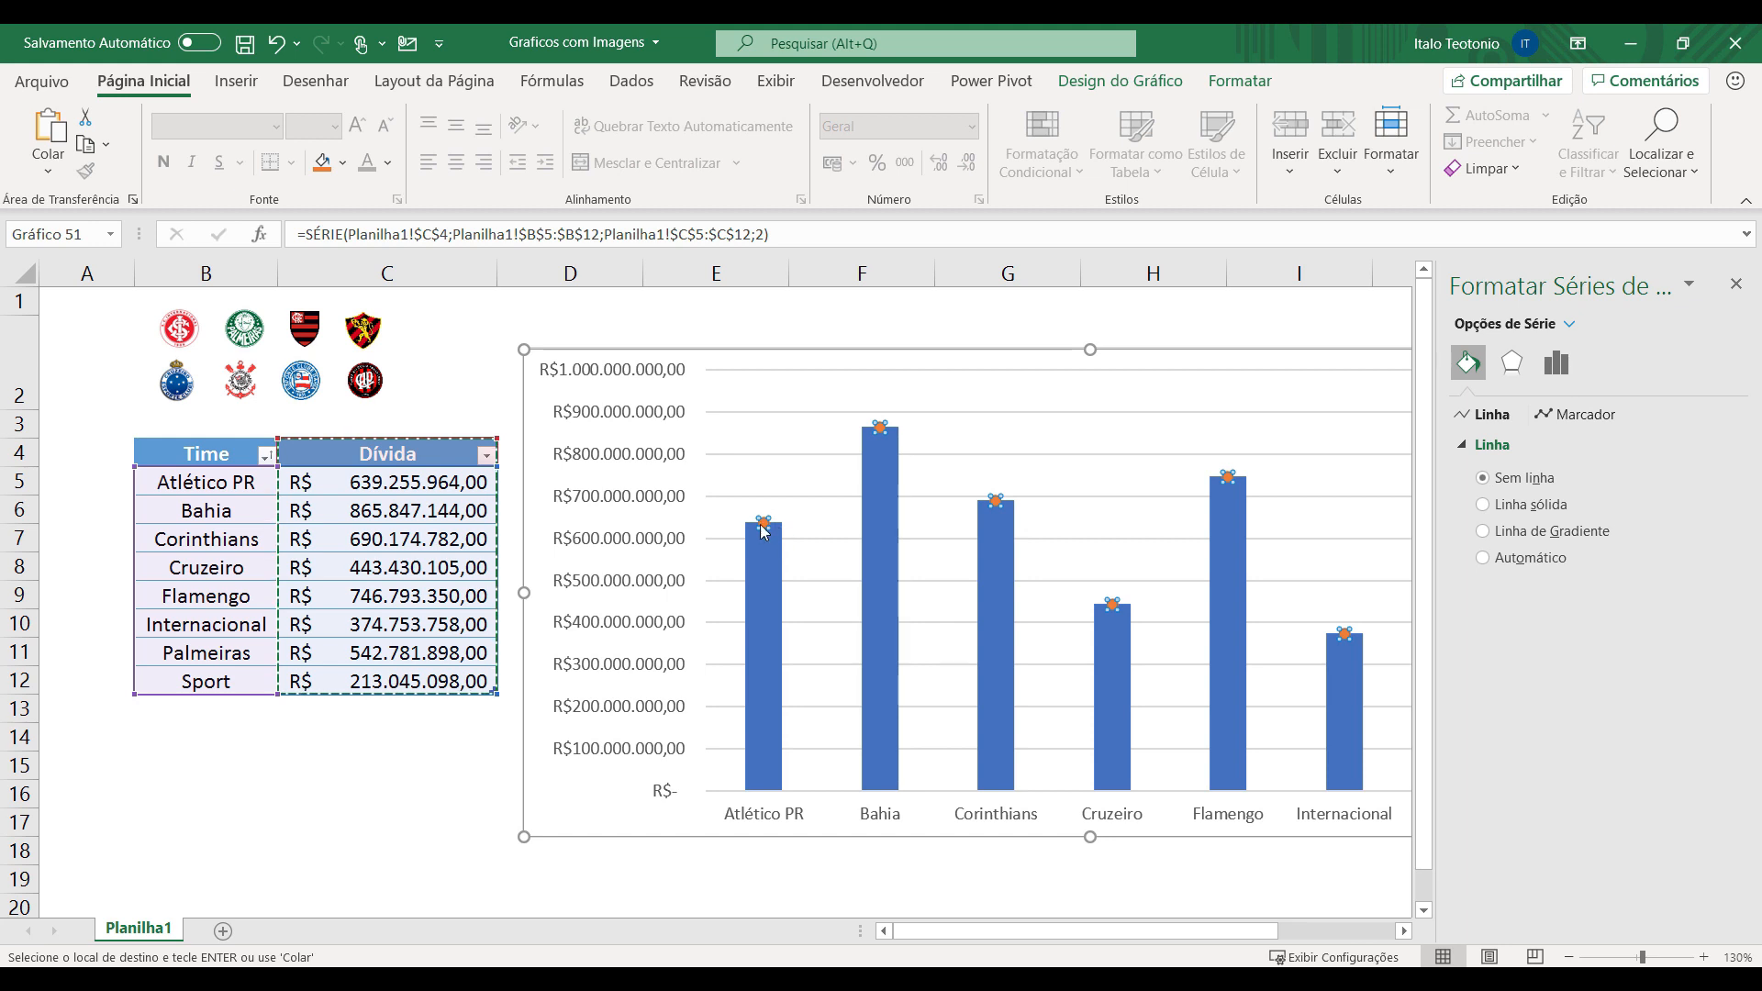
pyautogui.click(1734, 286)
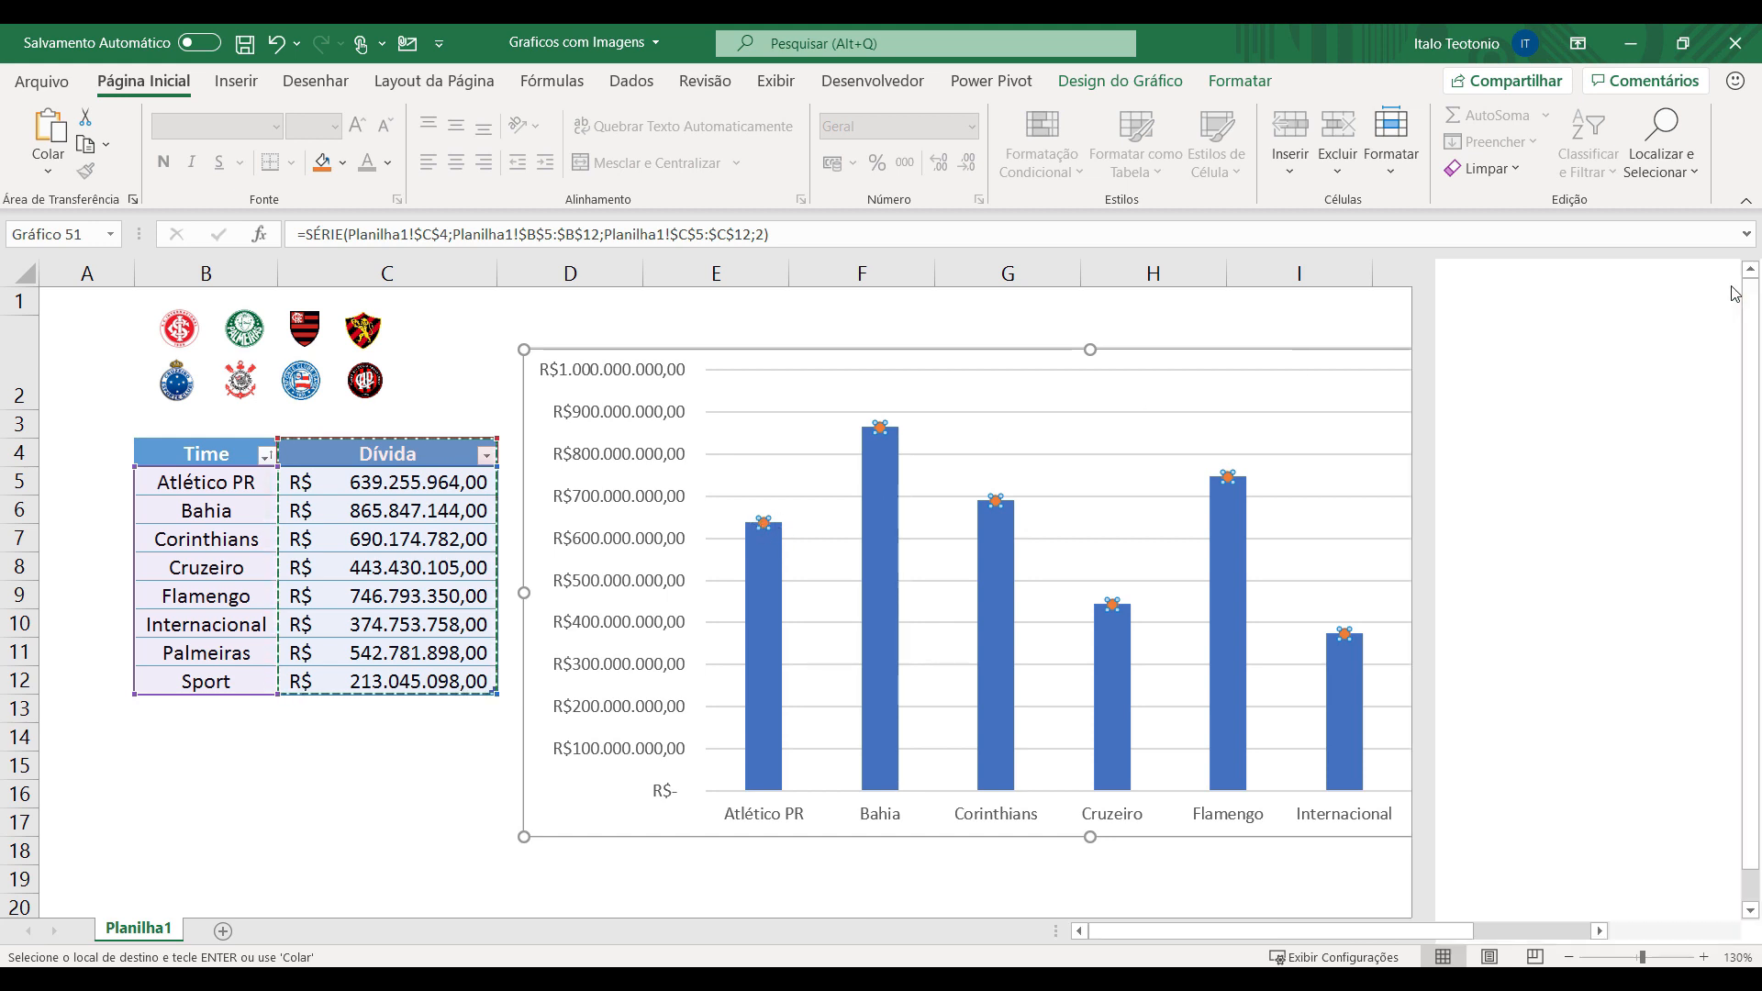
pyautogui.click(339, 771)
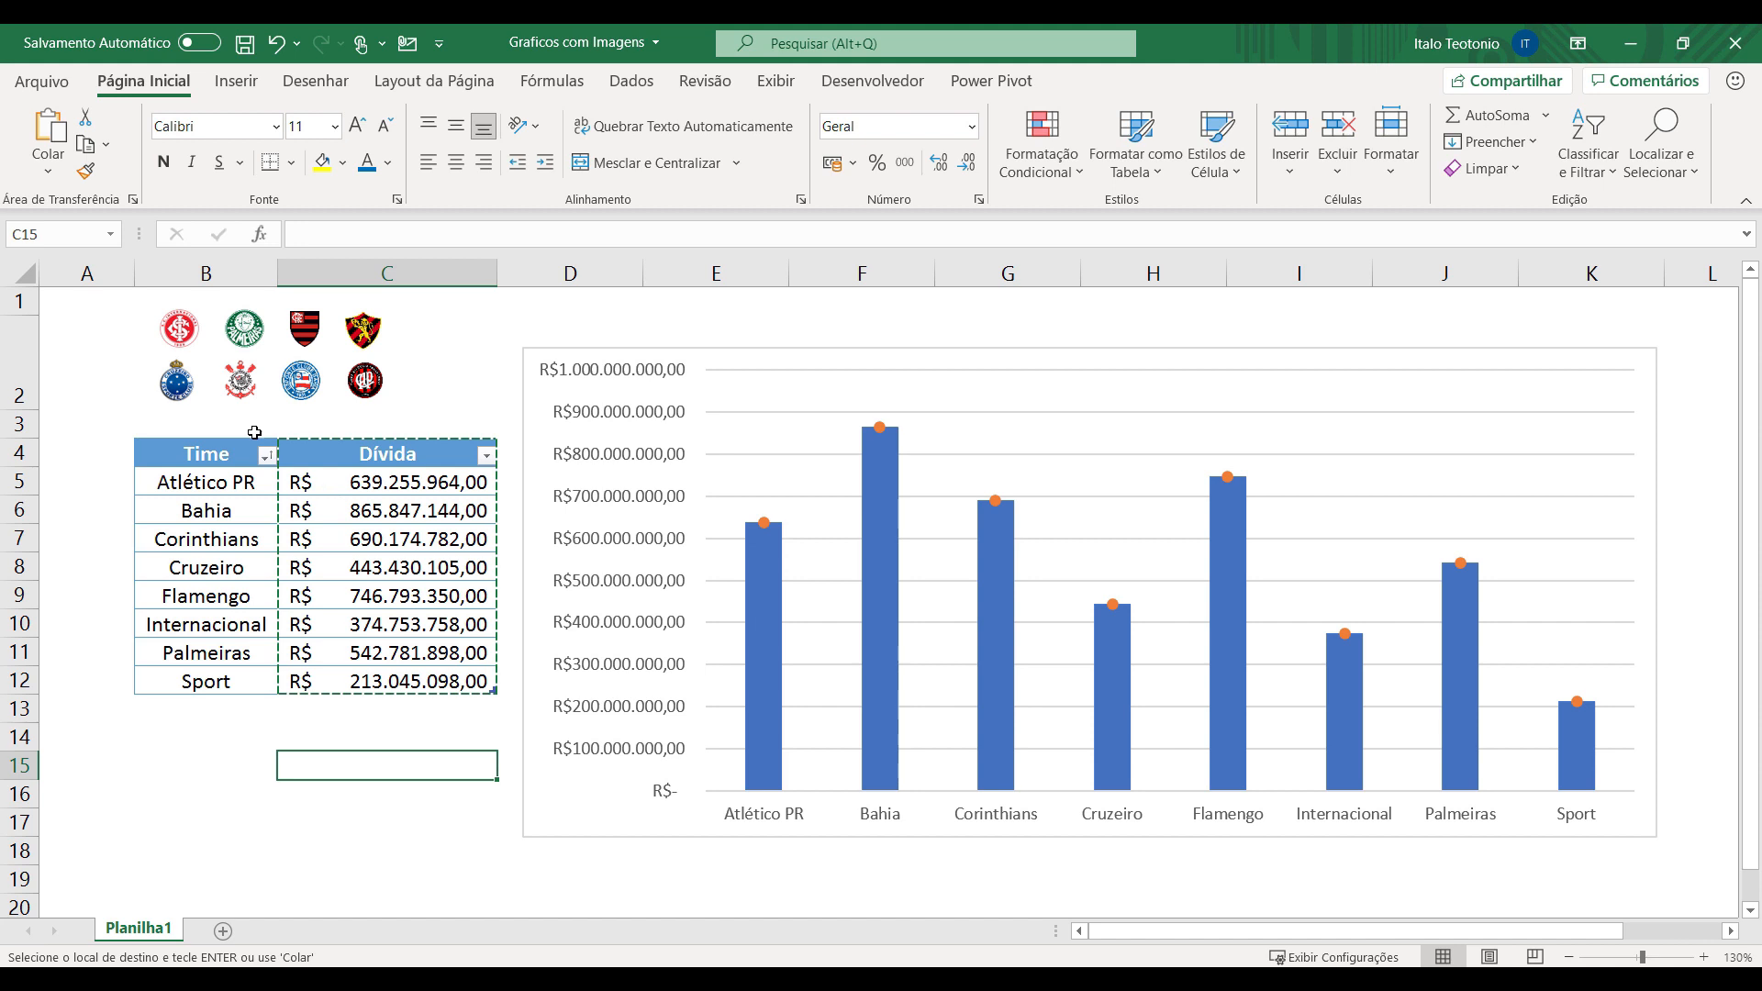
# Copy the Cruzeiro crest picture above the table.
pyautogui.click(177, 394)
pyautogui.press('Escape')
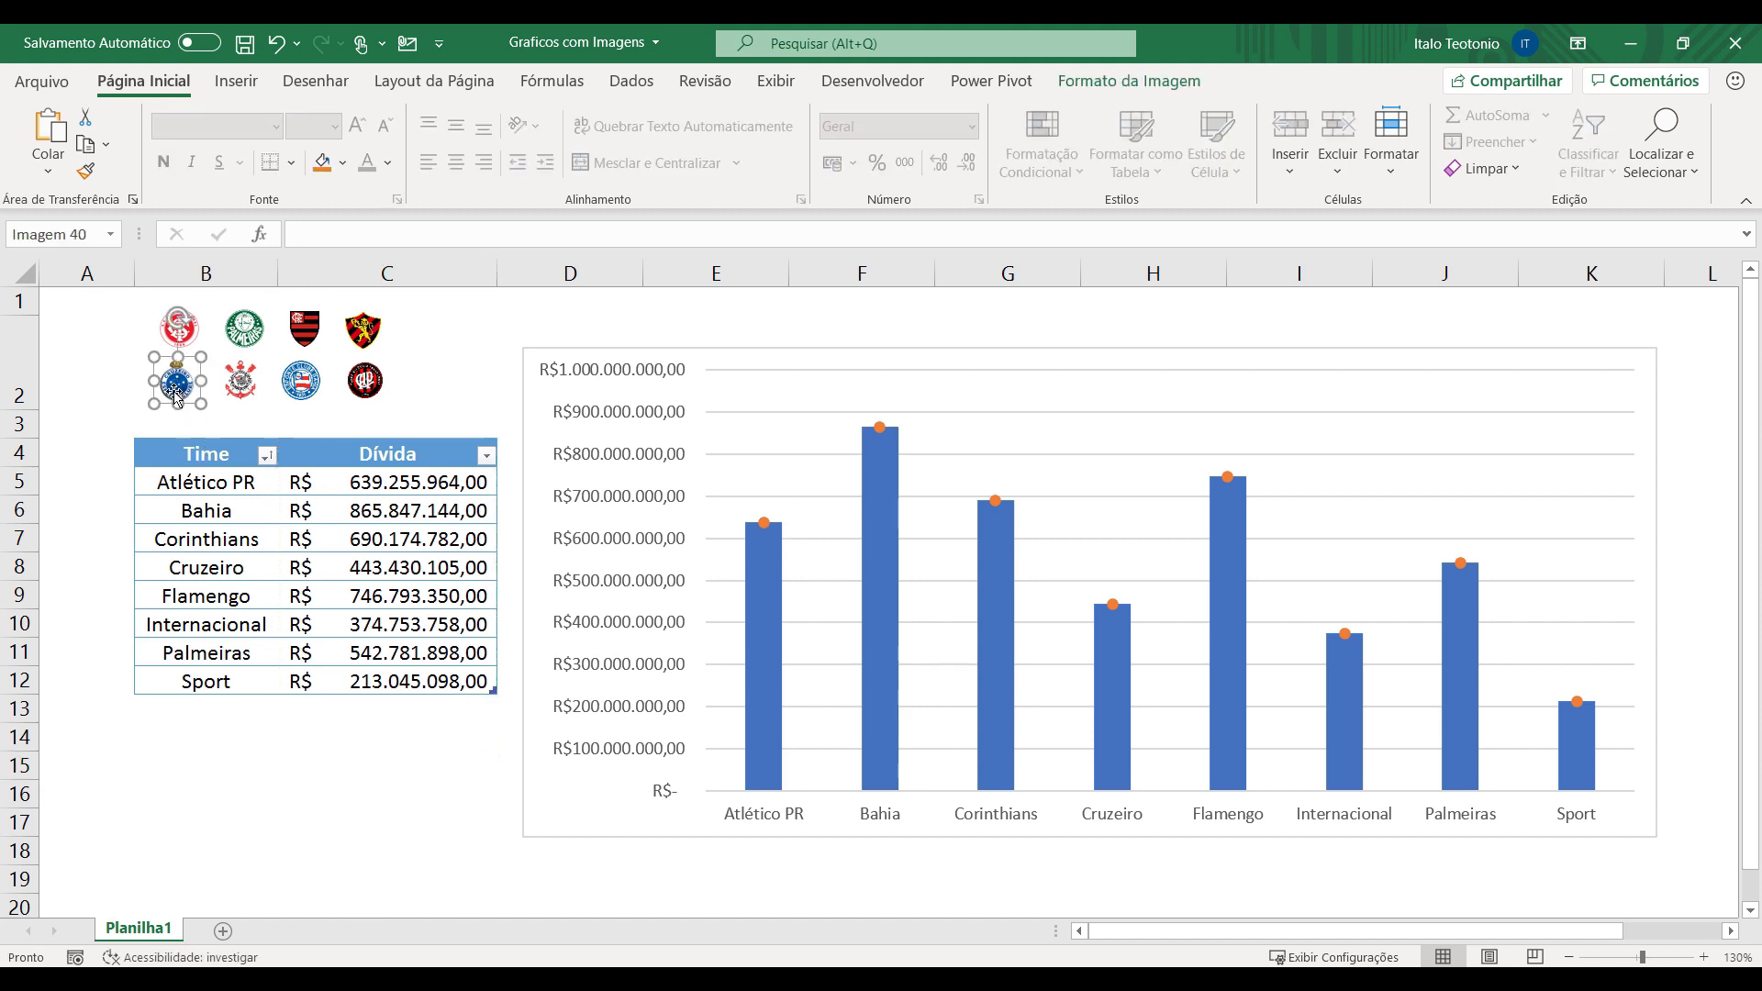
pyautogui.click(1116, 609)
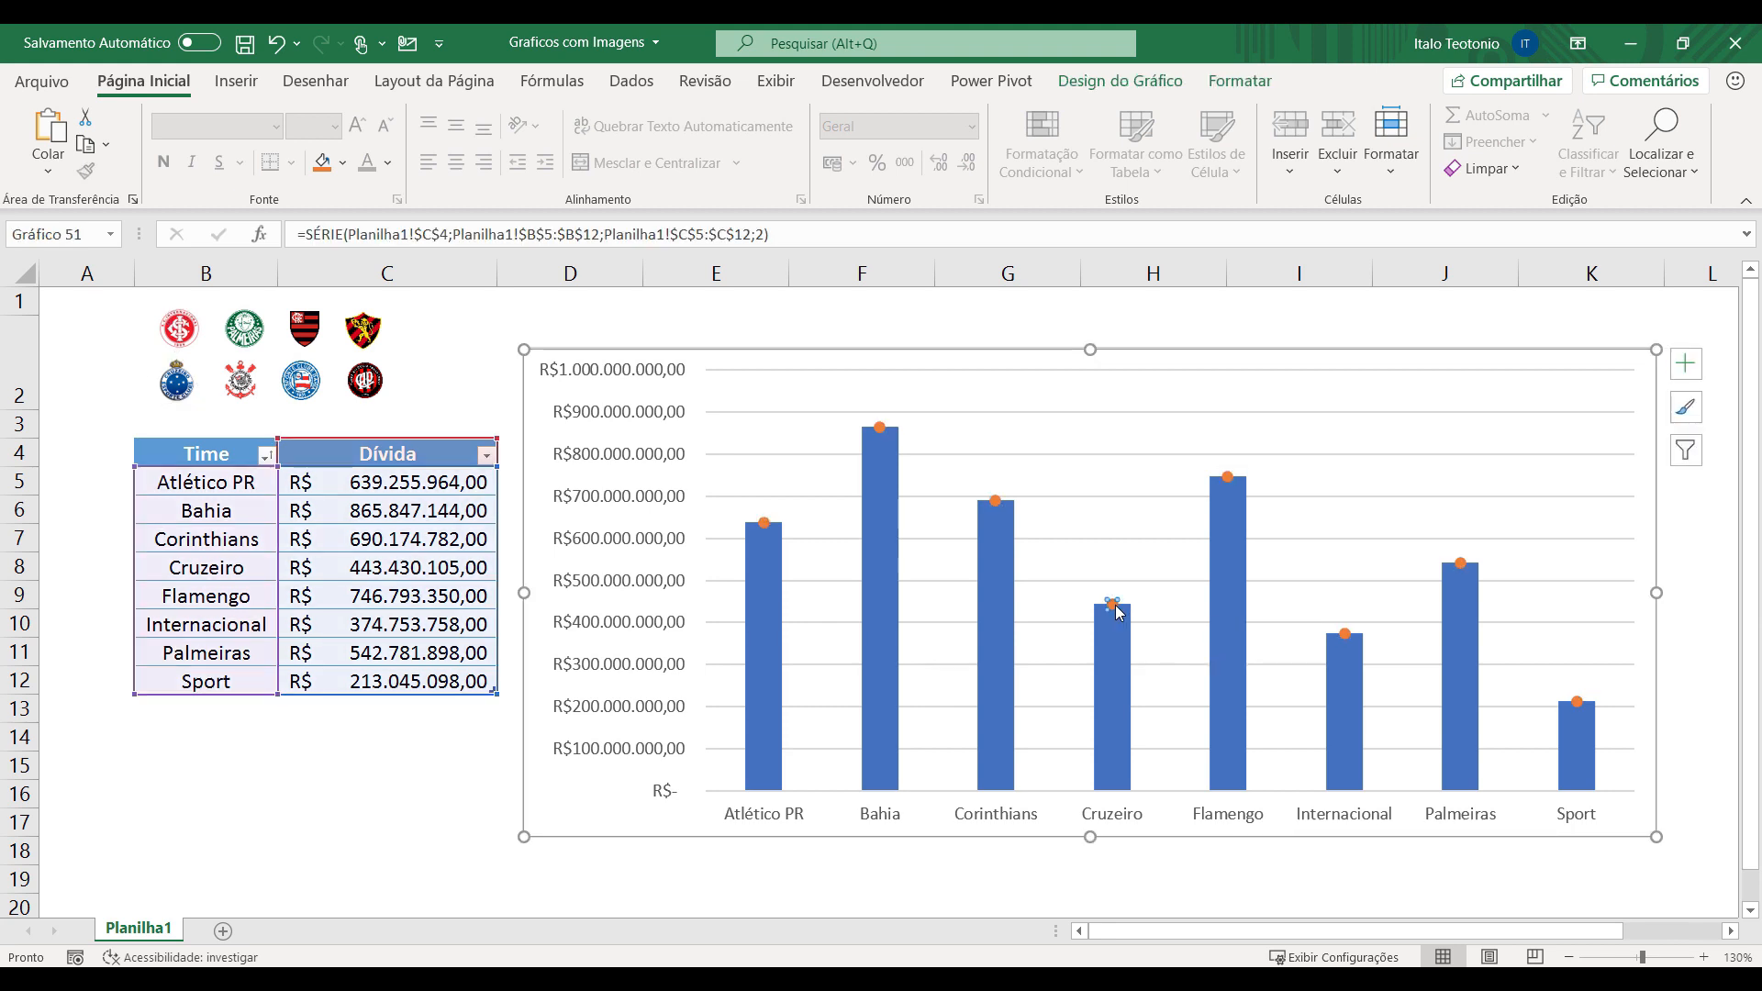
pyautogui.click(389, 788)
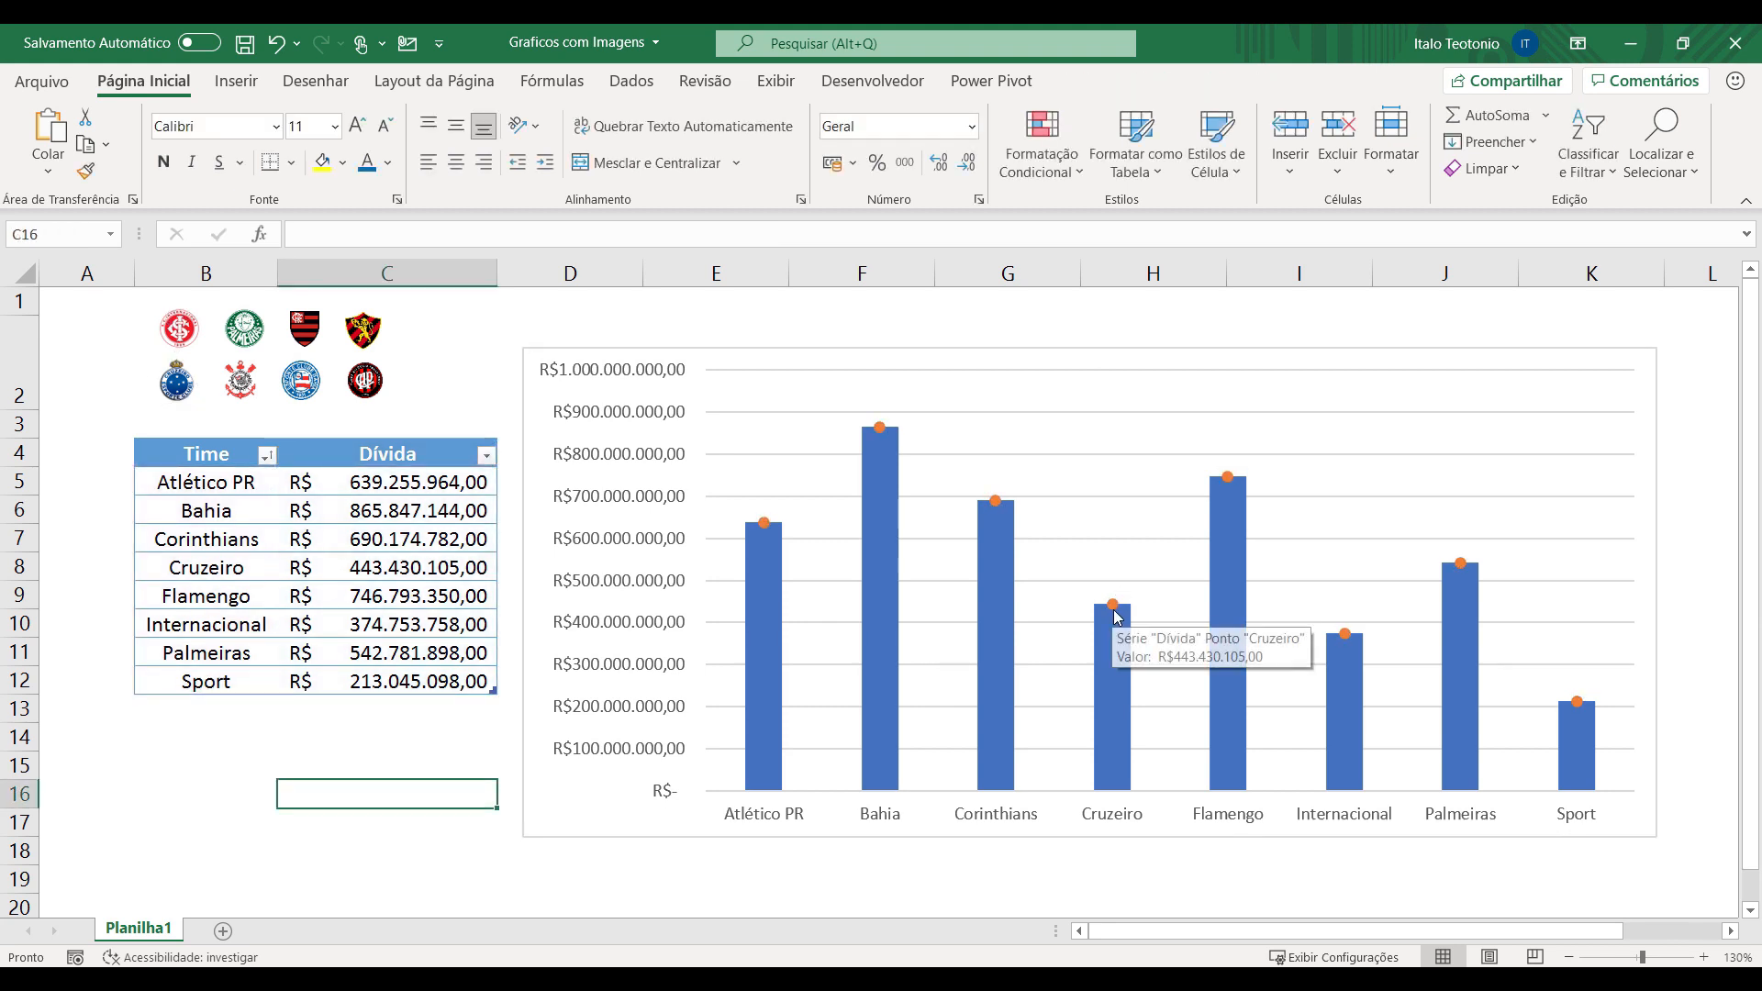
pyautogui.click(1114, 609)
pyautogui.hotkey('ctrl', 'v')
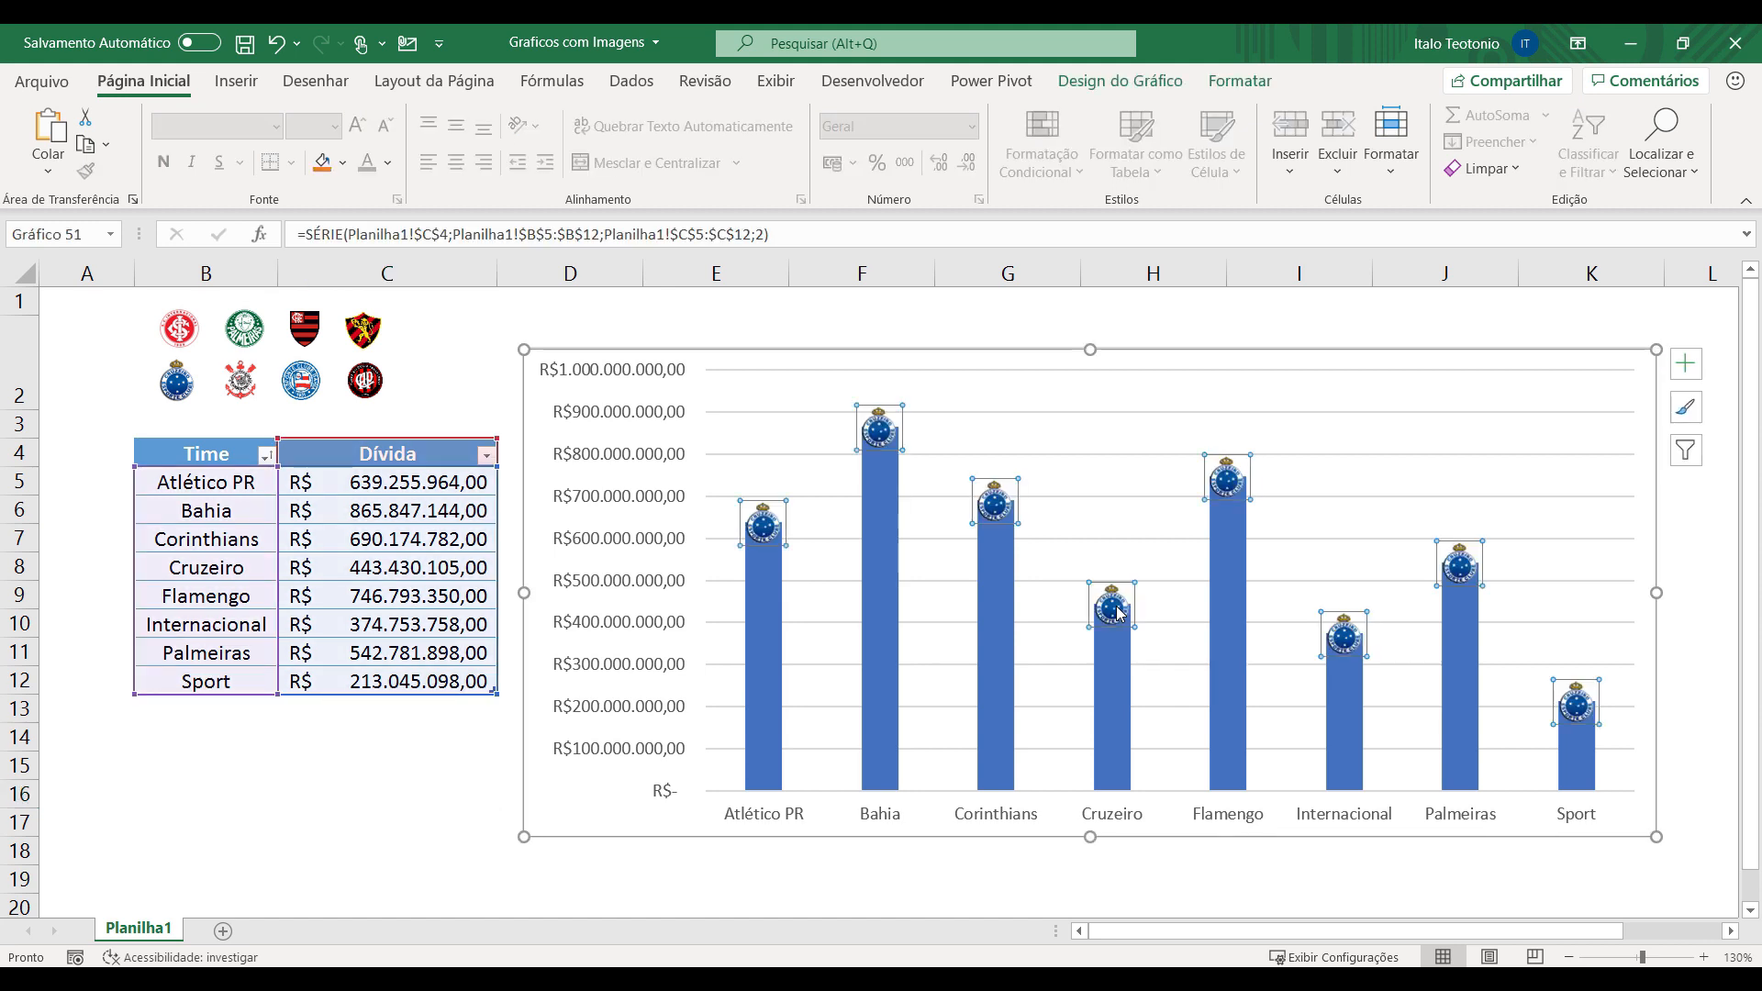
pyautogui.hotkey('ctrl', 'z')
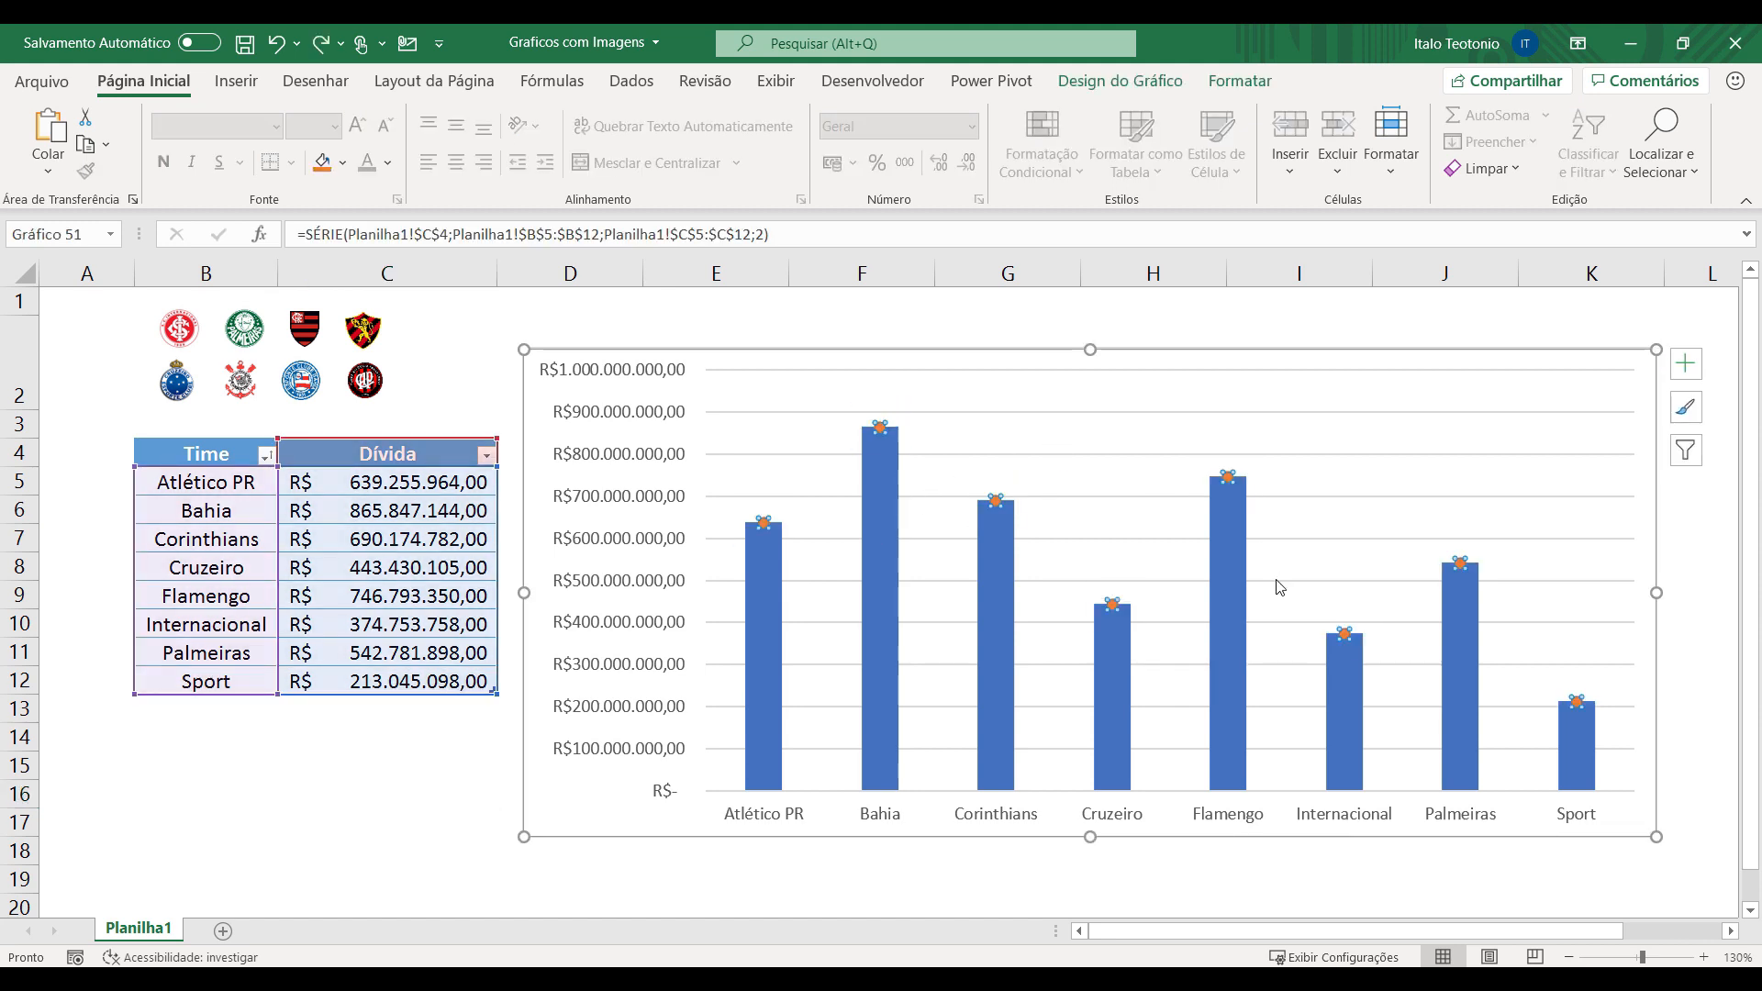
# Replace only the Cruzeiro marker with the copied crest, and the Internacional marker with the Internacional crest.
pyautogui.click(1113, 608)
pyautogui.hotkey('ctrl', 'v')
pyautogui.click(190, 339)
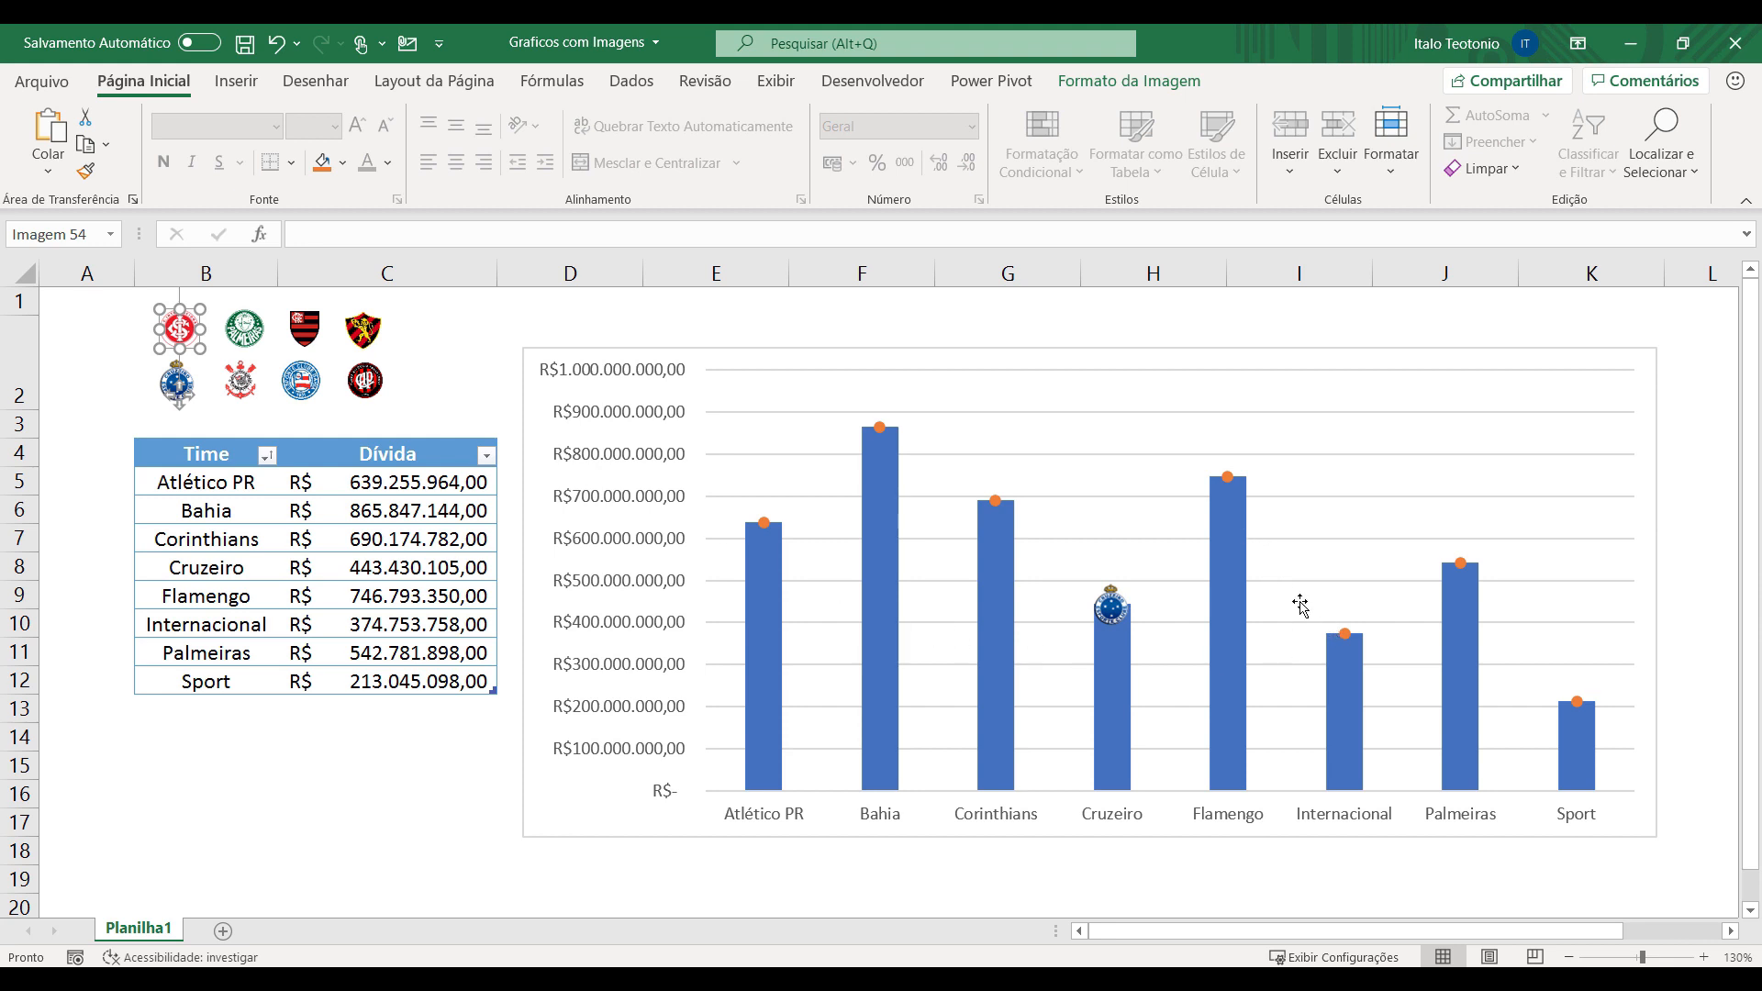
pyautogui.click(1345, 635)
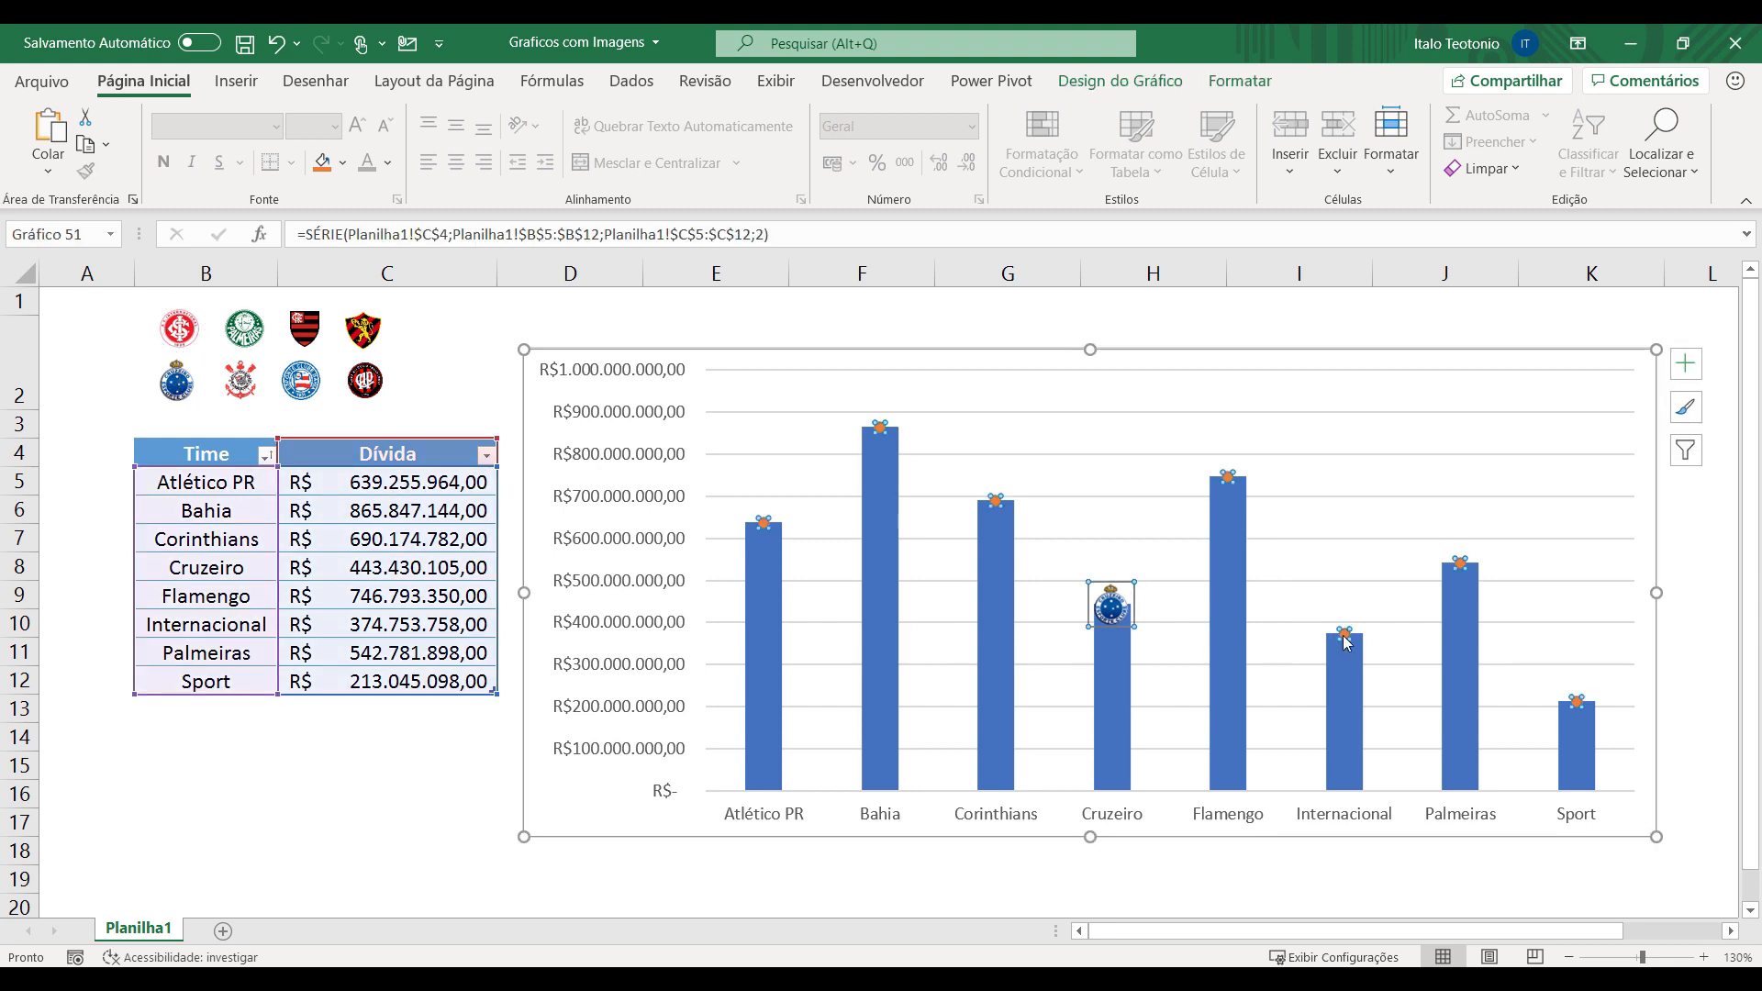
pyautogui.click(1345, 635)
pyautogui.hotkey('ctrl', 'v')
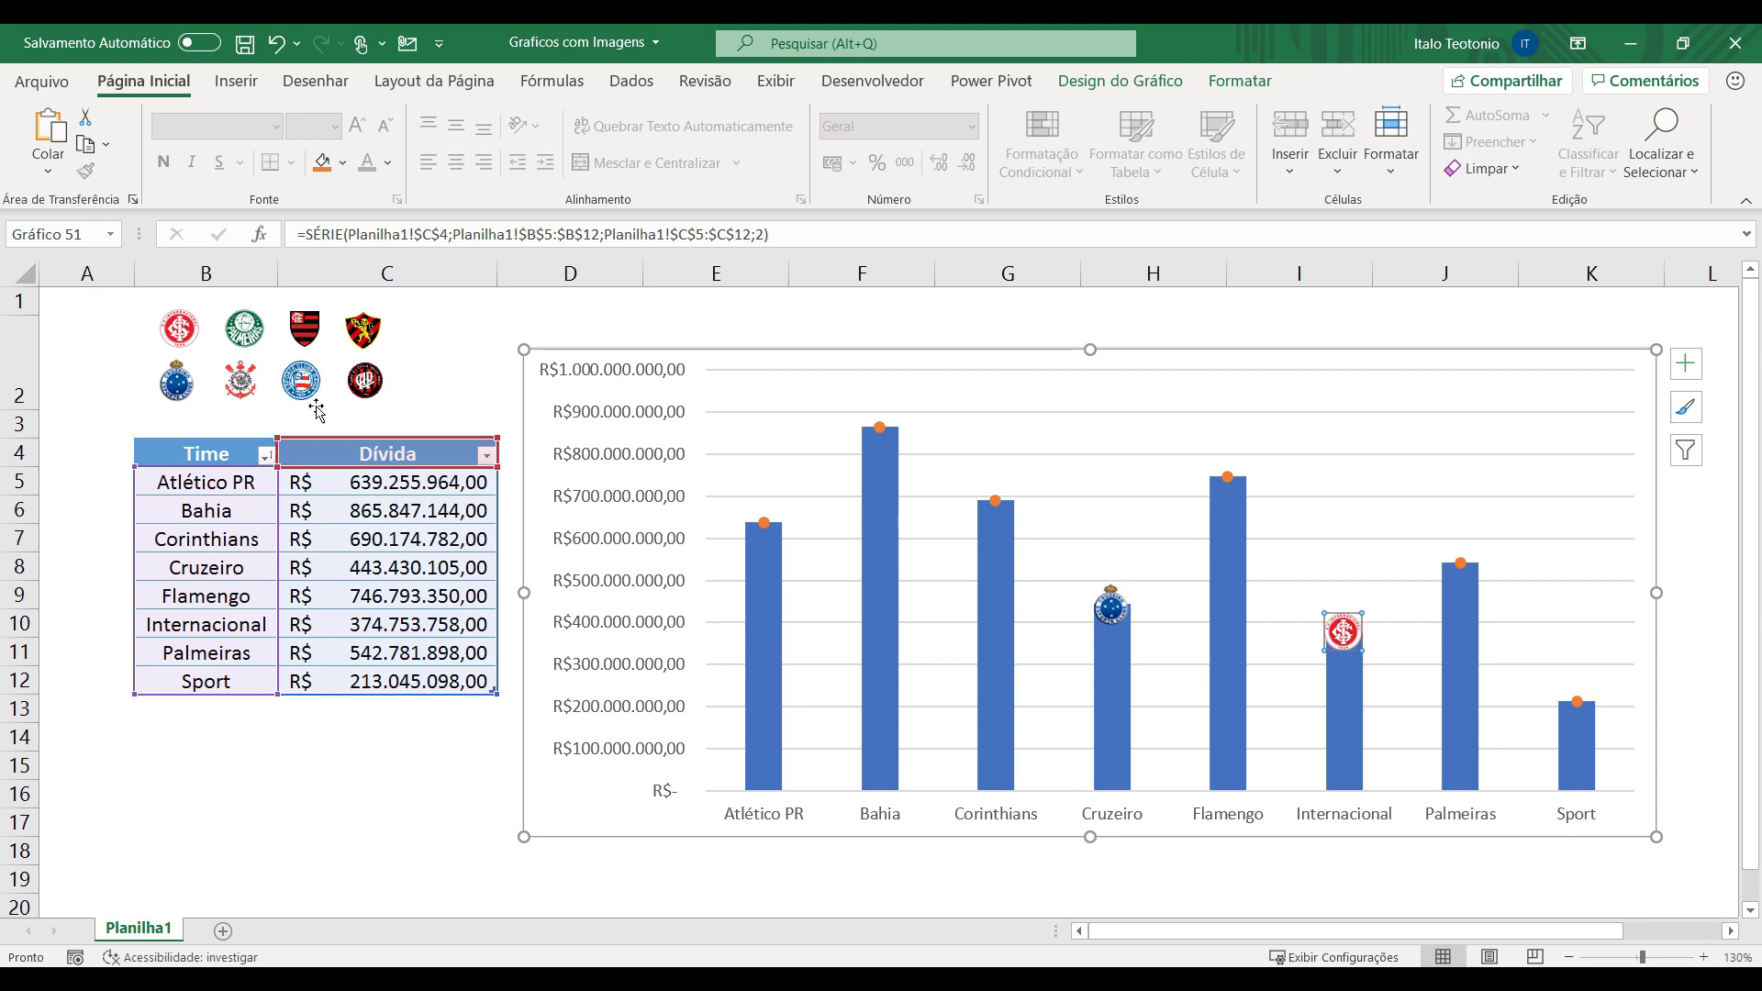
# Replace the Palmeiras and Flamengo markers in the chart with copies of their respective club crests.
pyautogui.click(257, 346)
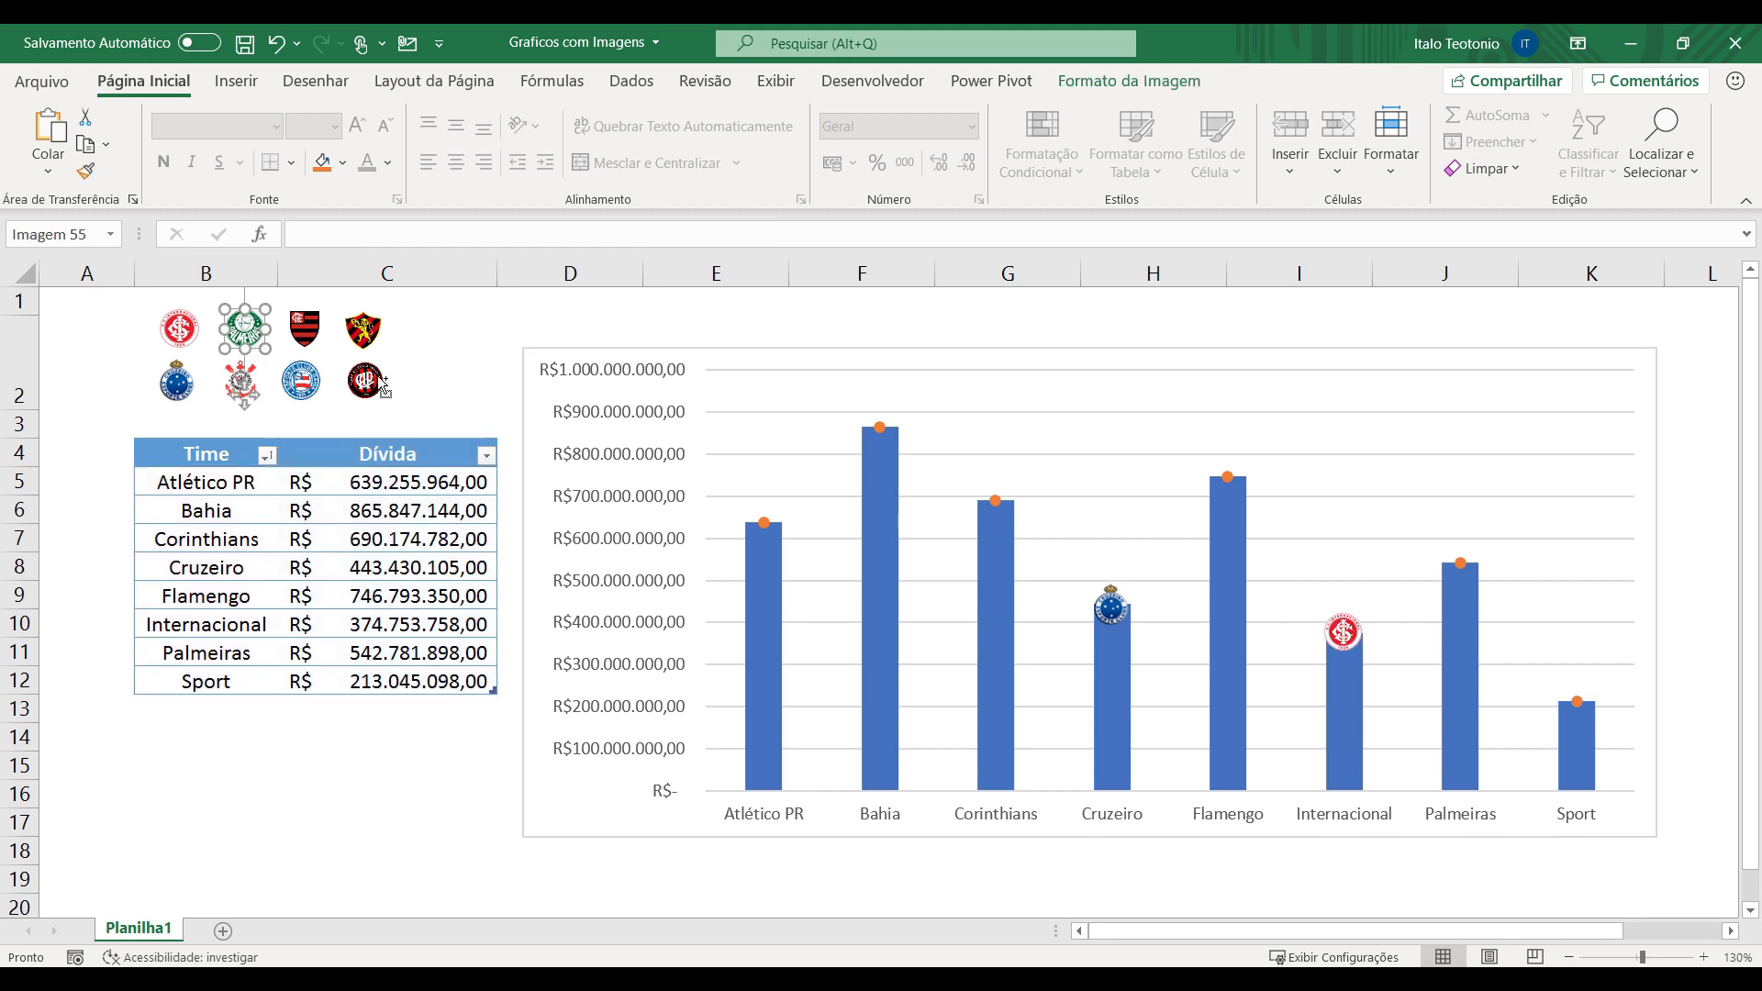
pyautogui.click(1461, 568)
pyautogui.click(1461, 569)
pyautogui.hotkey('ctrl', 'v')
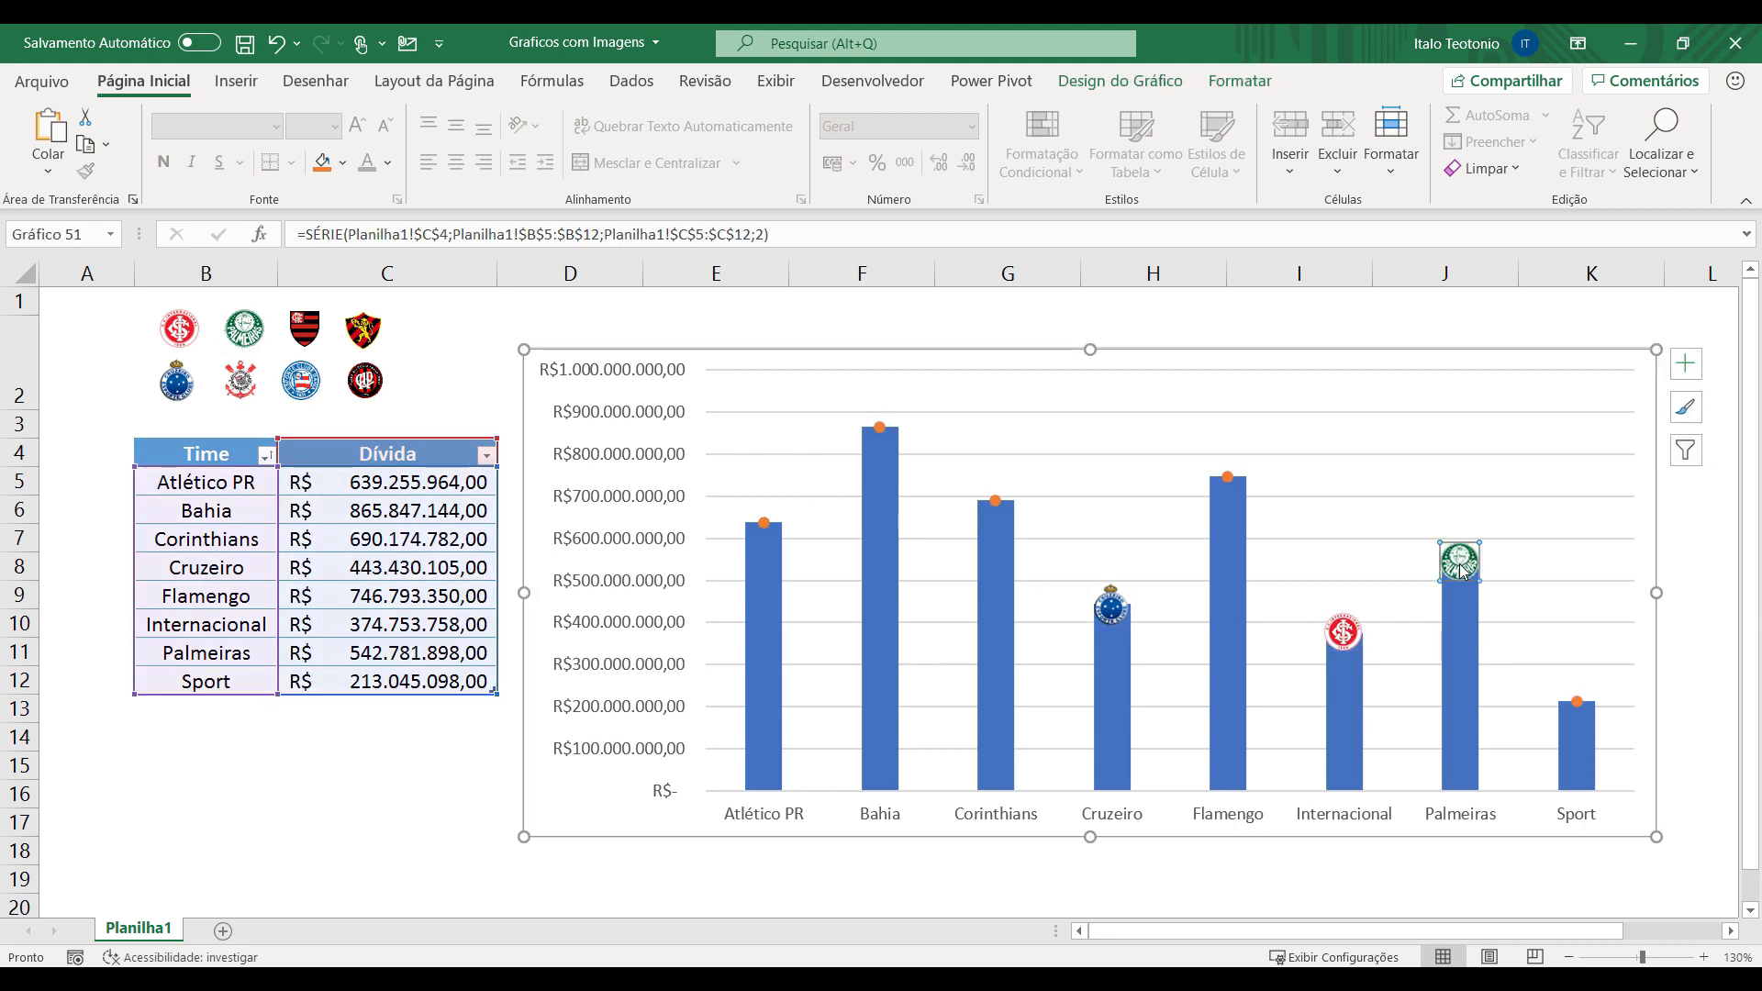
pyautogui.click(304, 330)
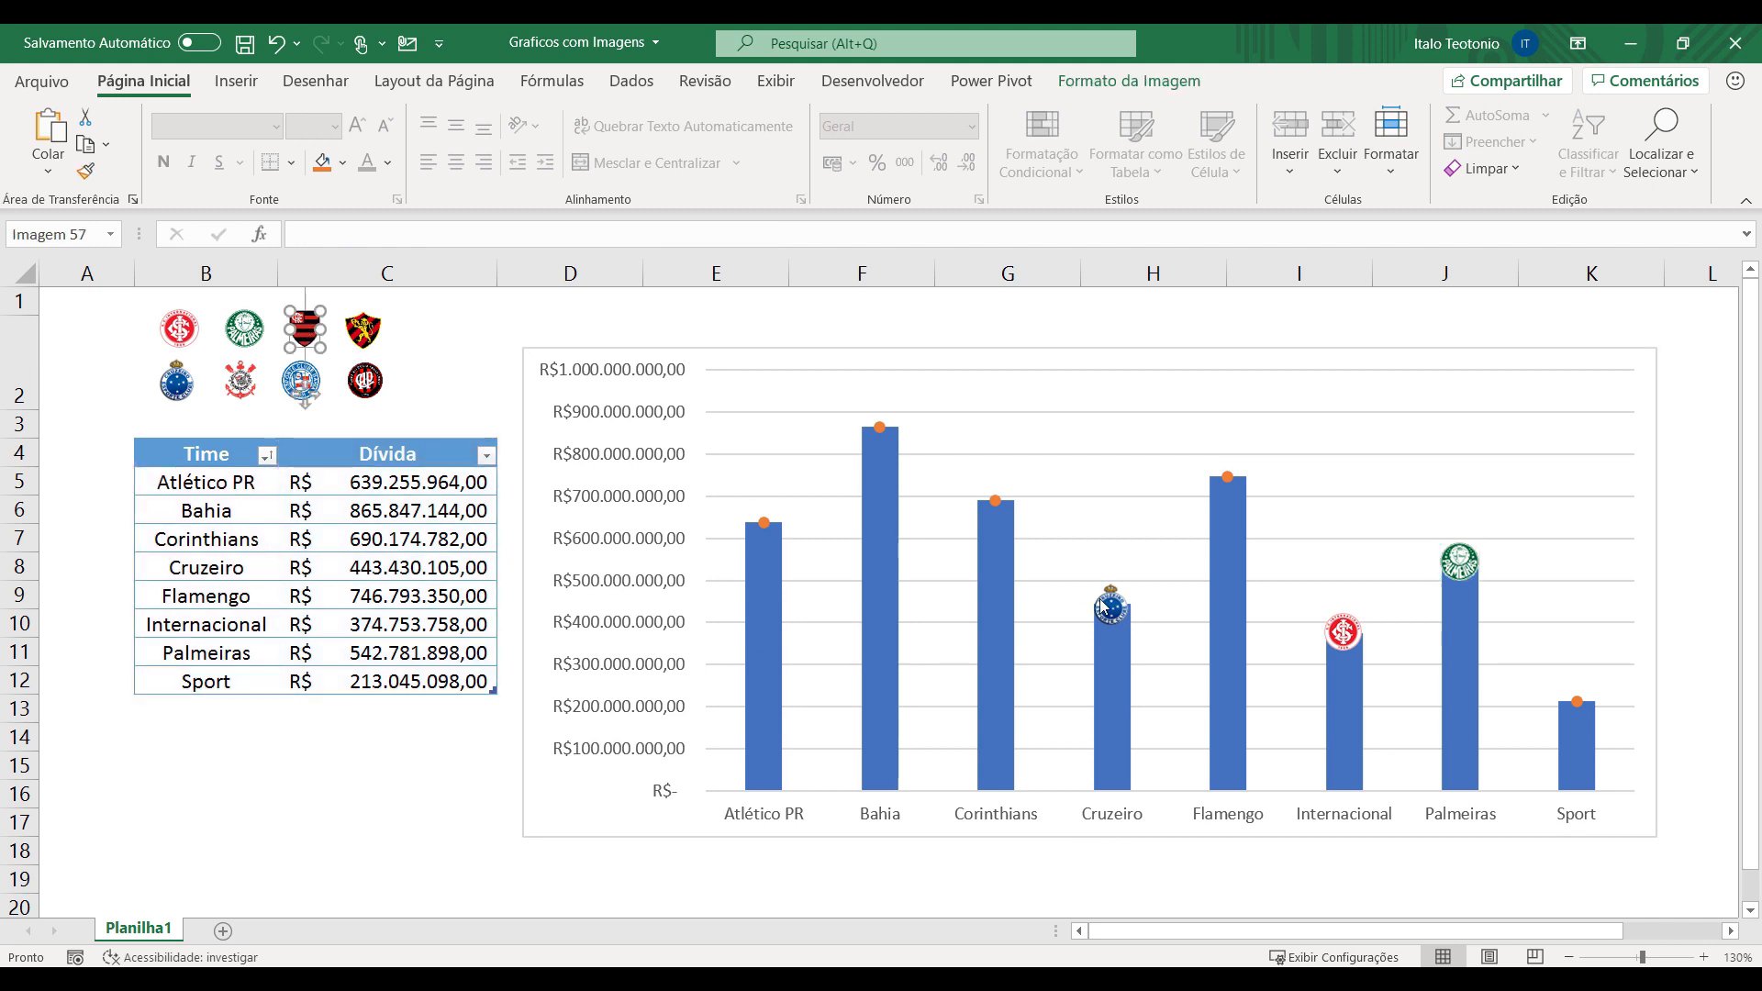
pyautogui.click(1227, 481)
pyautogui.click(1227, 480)
pyautogui.hotkey('ctrl', 'v')
# Copy the Atlético PR crest and paste it onto the Atlético PR marker in the chart.
pyautogui.click(365, 380)
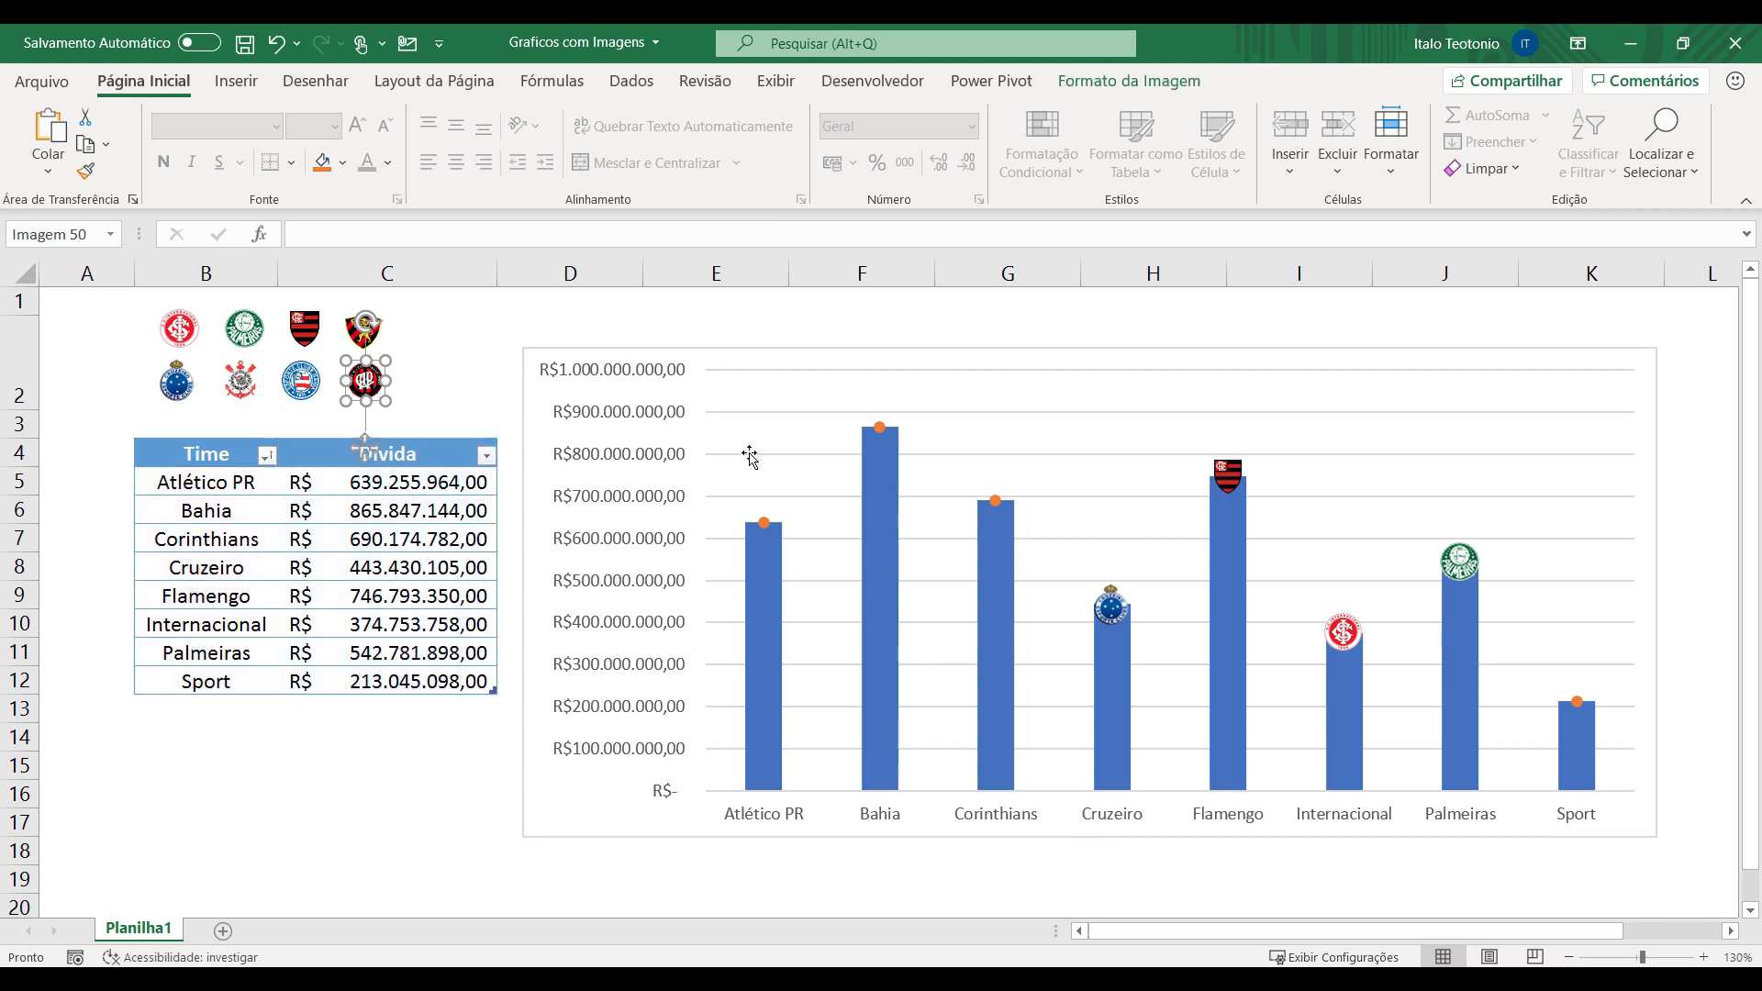
pyautogui.click(769, 523)
pyautogui.click(767, 524)
pyautogui.hotkey('ctrl', 'v')
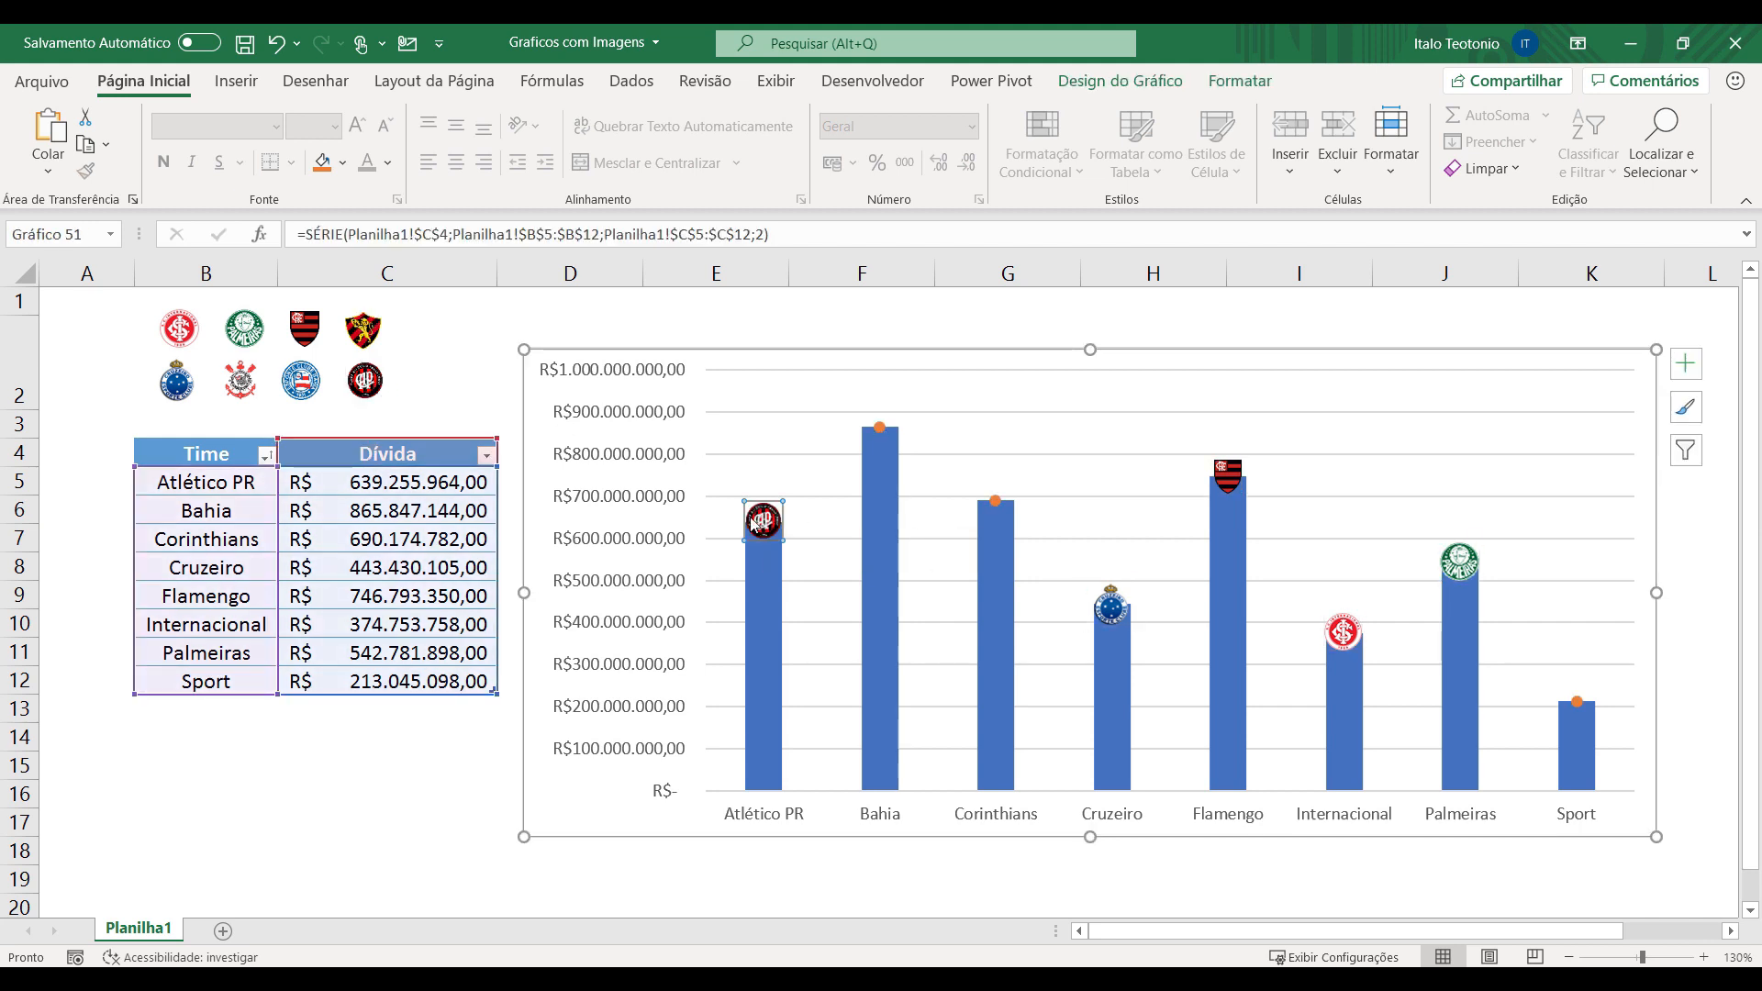
# Replace the Bahia and Corinthians markers in the chart with copies of their respective club crests.
pyautogui.click(303, 380)
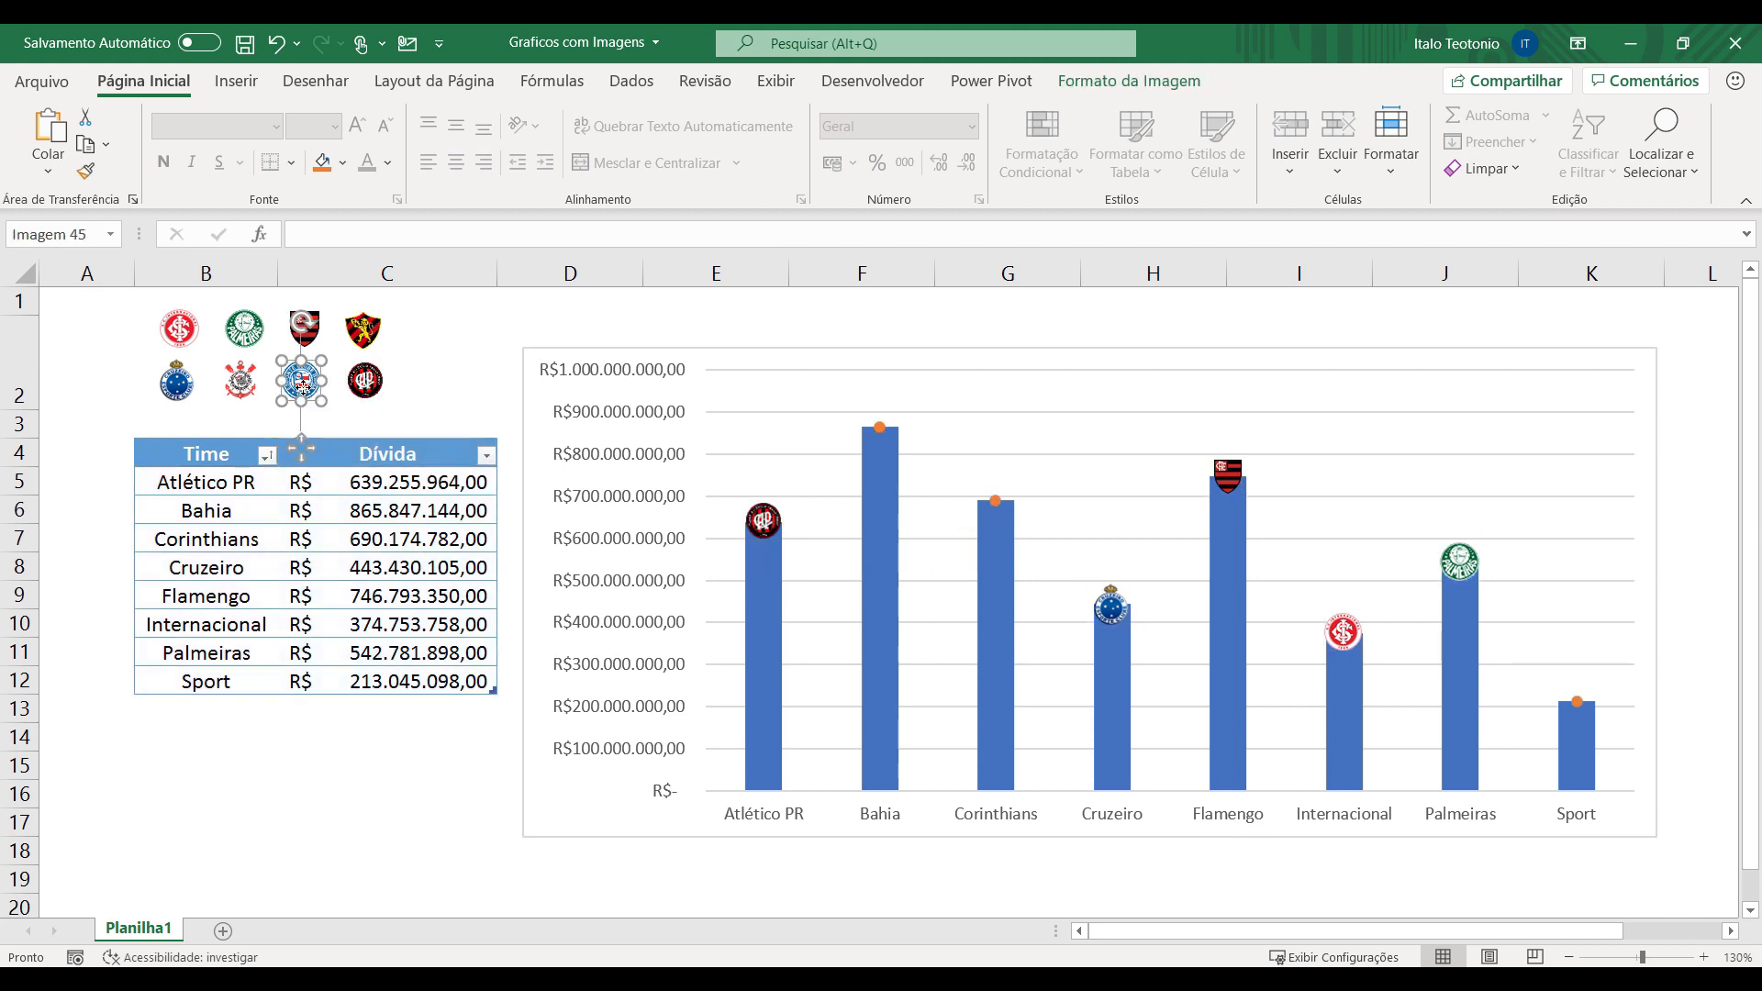
pyautogui.click(878, 435)
pyautogui.click(879, 435)
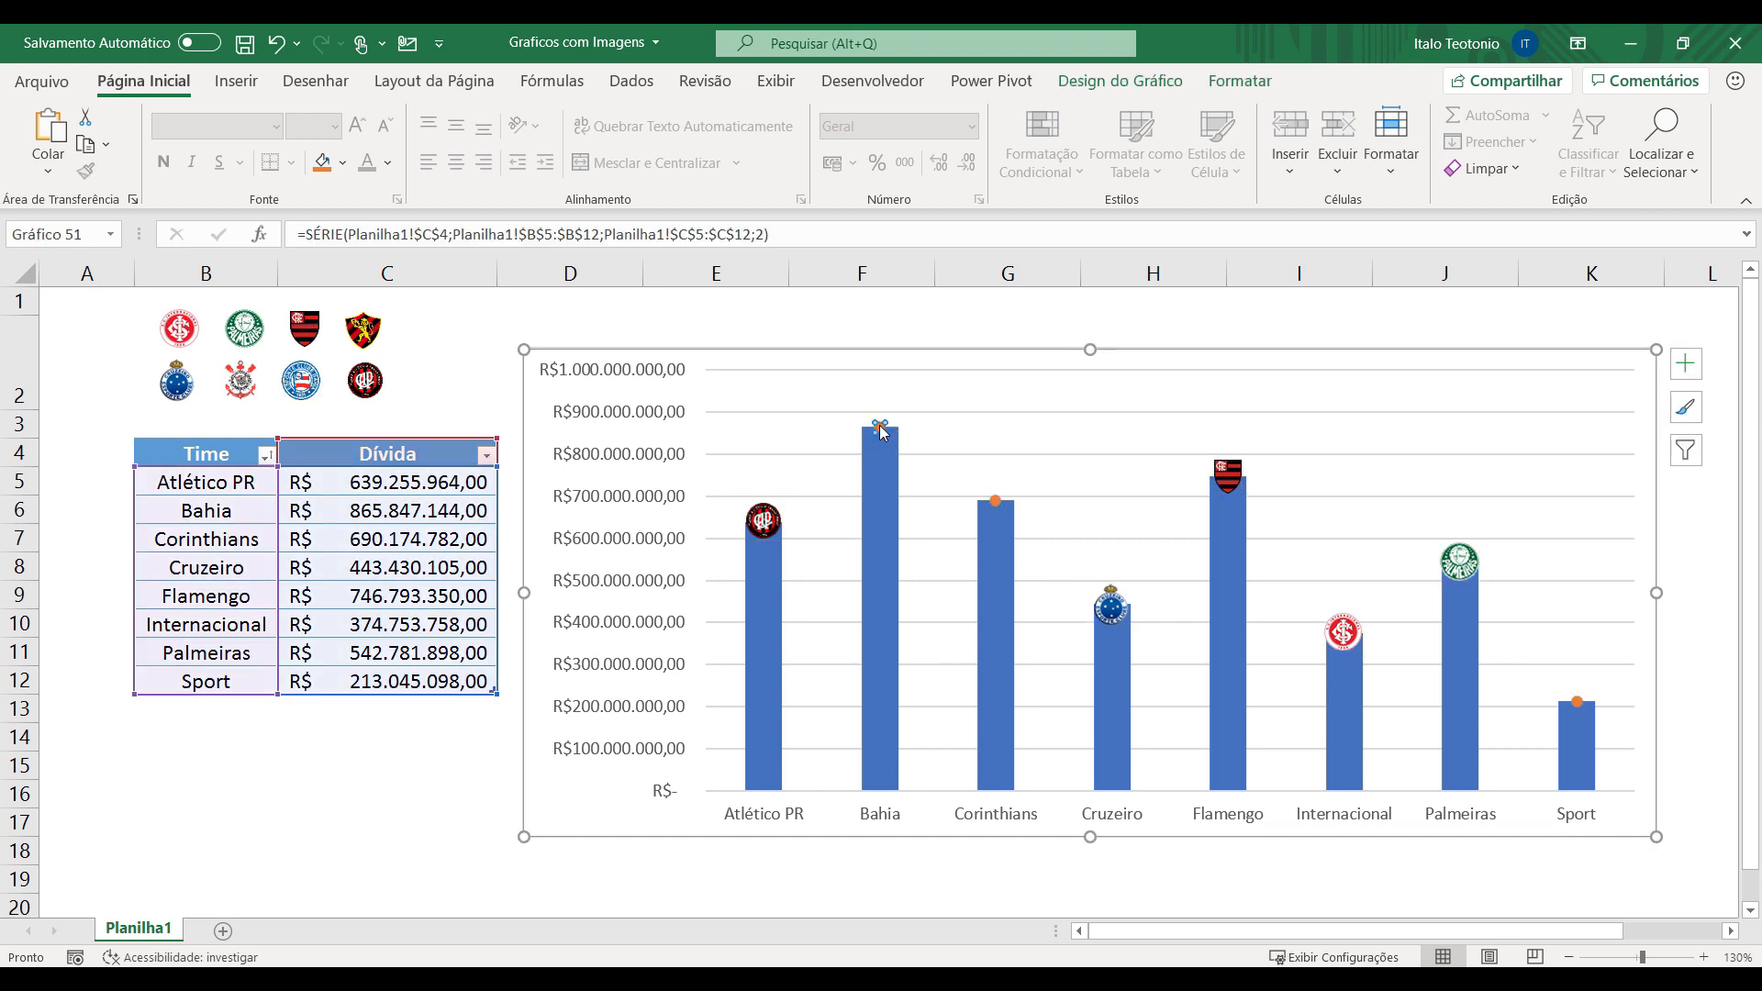
pyautogui.hotkey('ctrl', 'v')
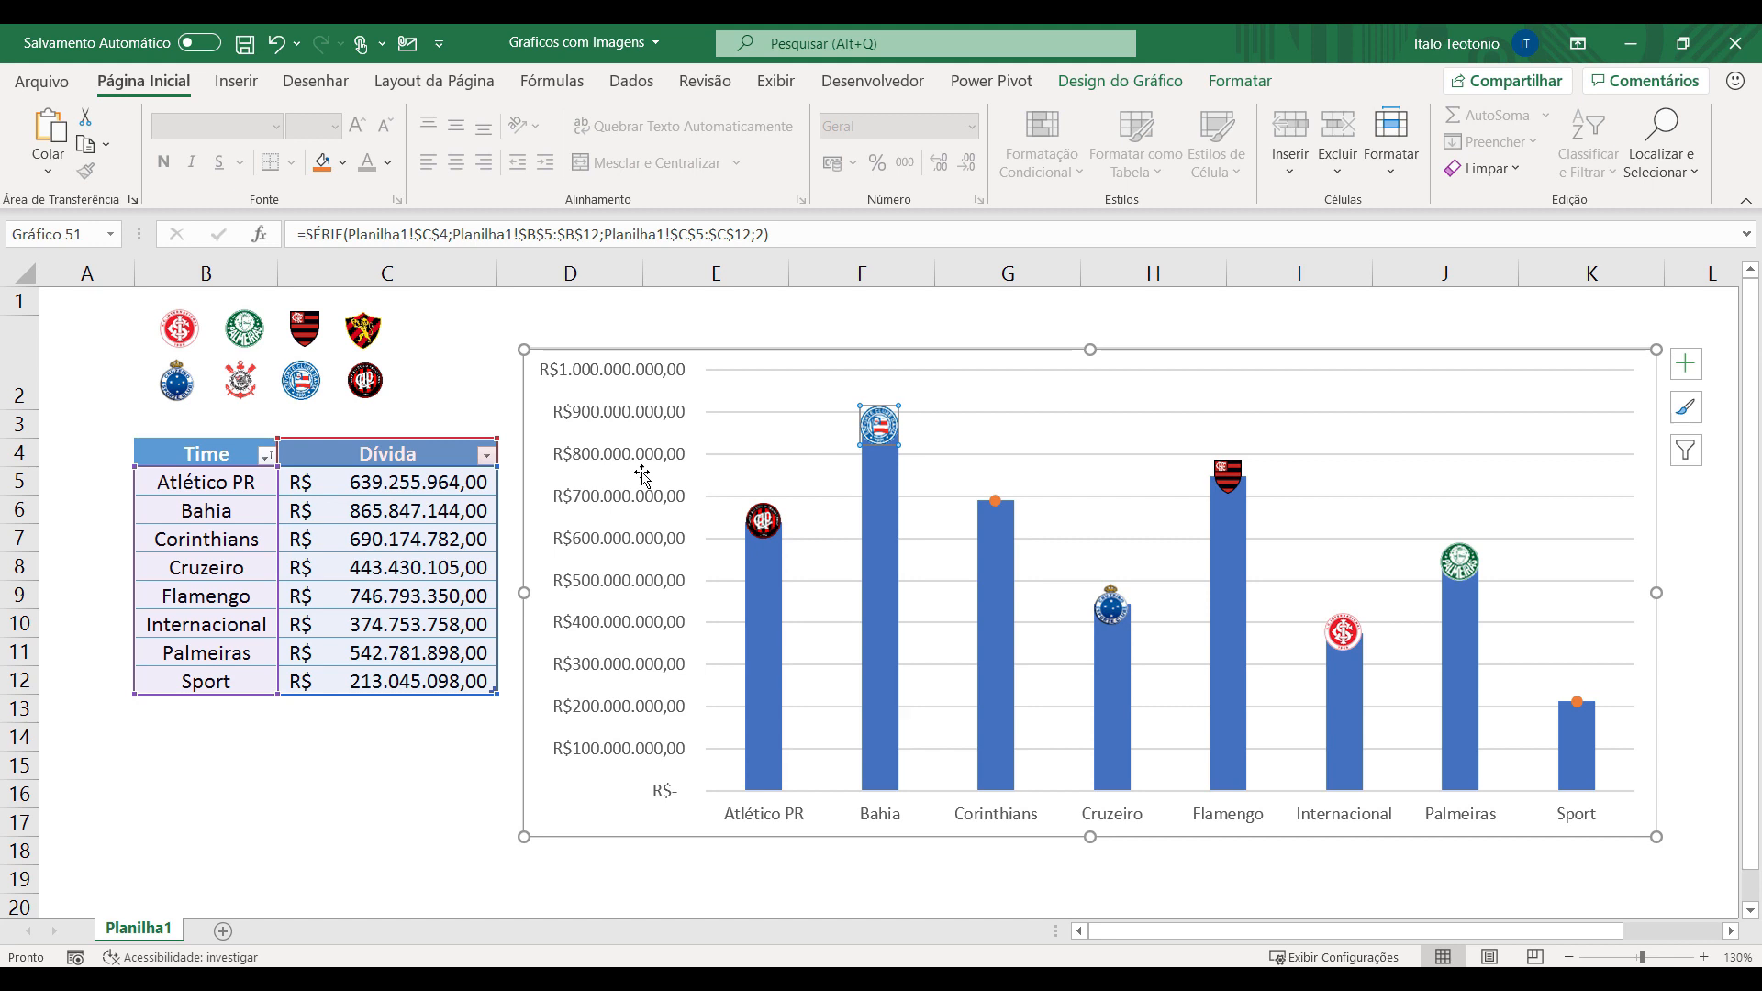
pyautogui.click(241, 380)
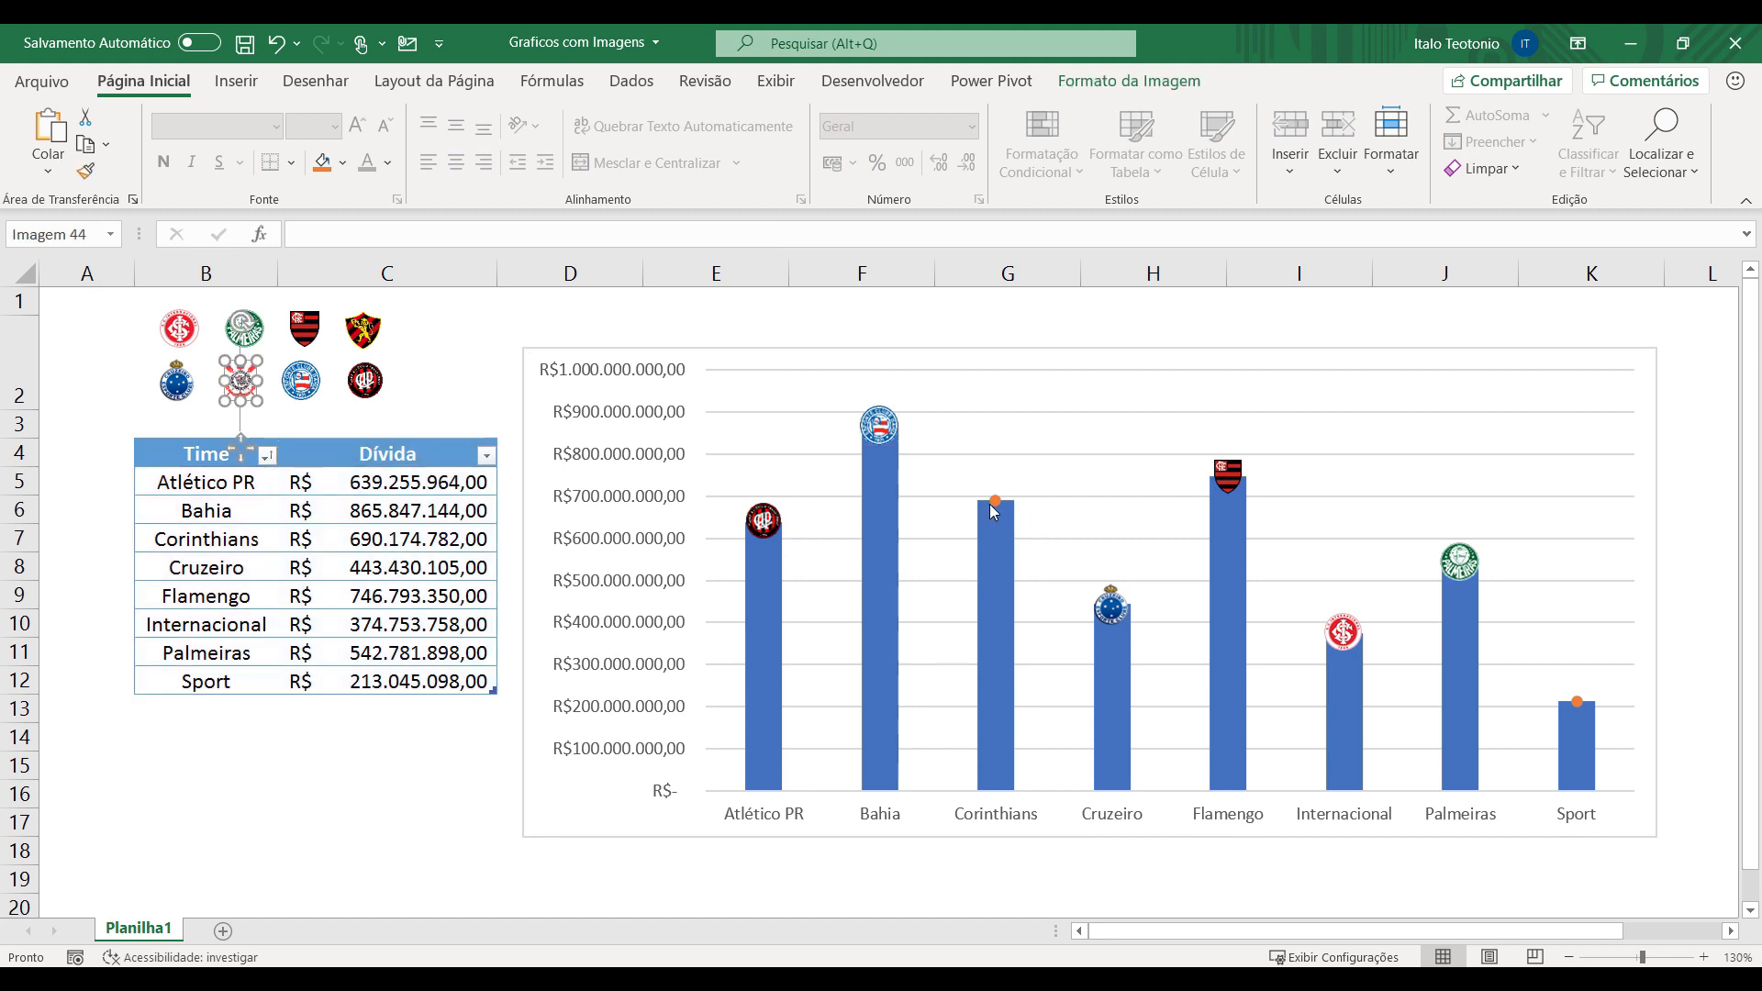
pyautogui.click(994, 514)
pyautogui.click(994, 514)
pyautogui.hotkey('ctrl', 'v')
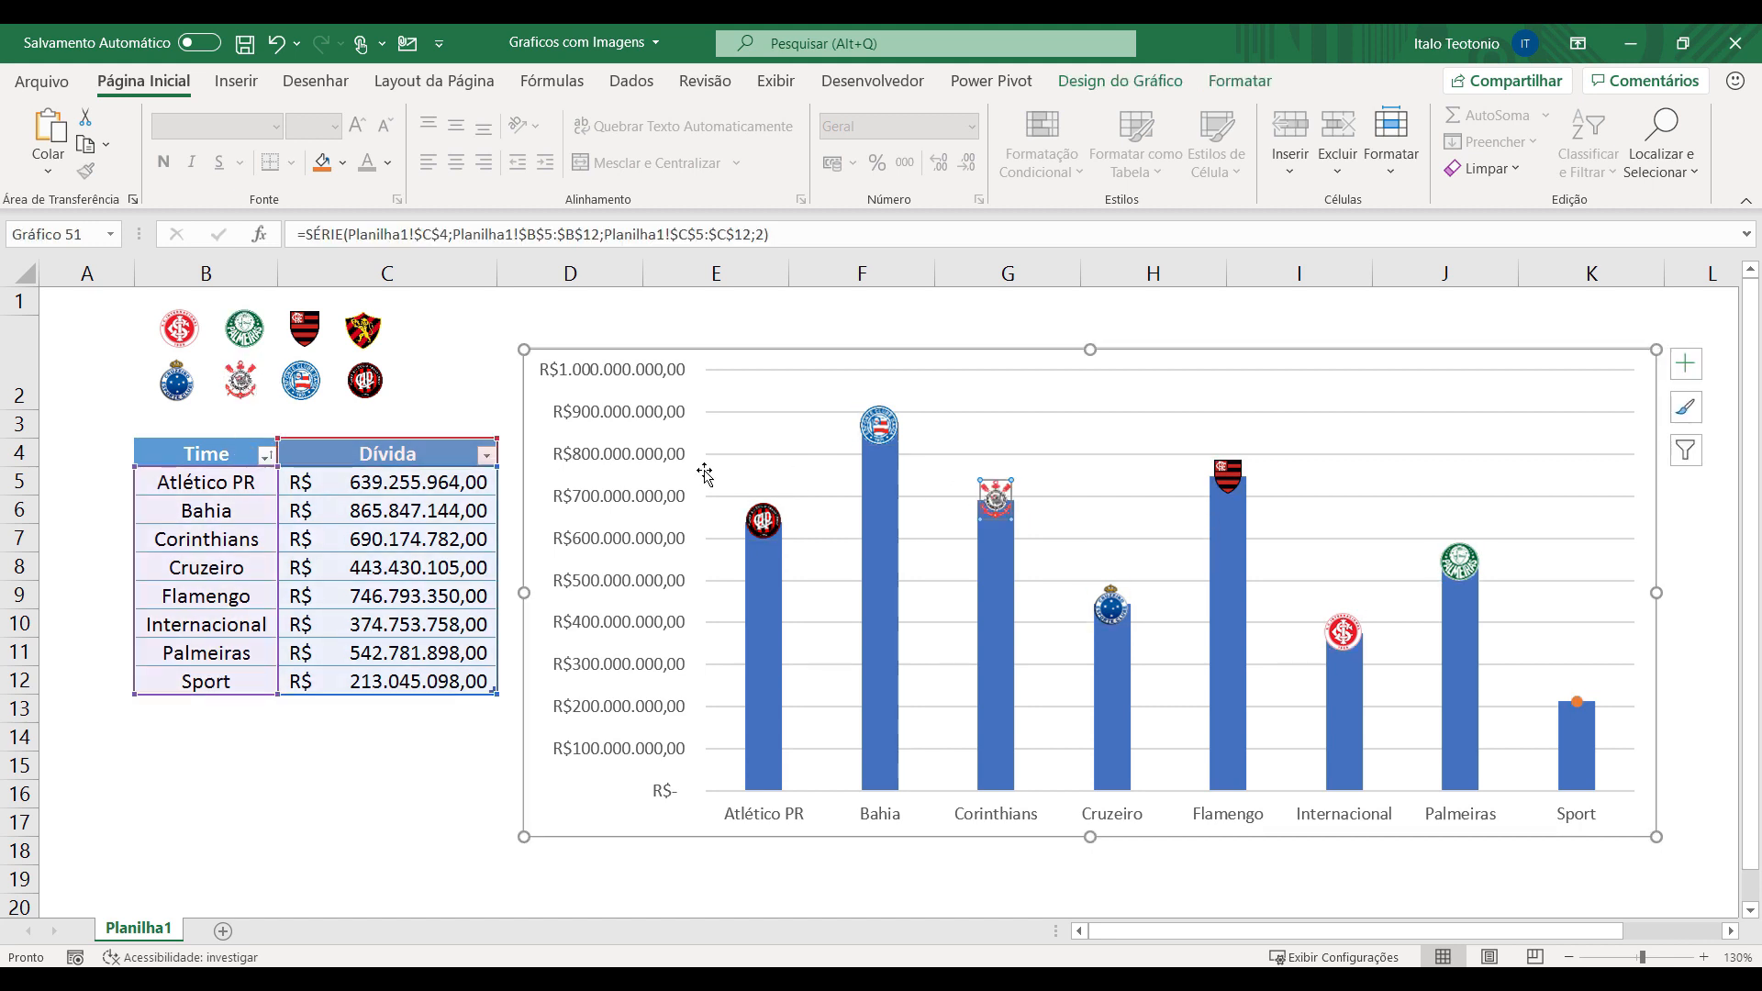
# Copy the Sport crest from above the table and paste it onto the Sport marker in the chart.
pyautogui.click(360, 334)
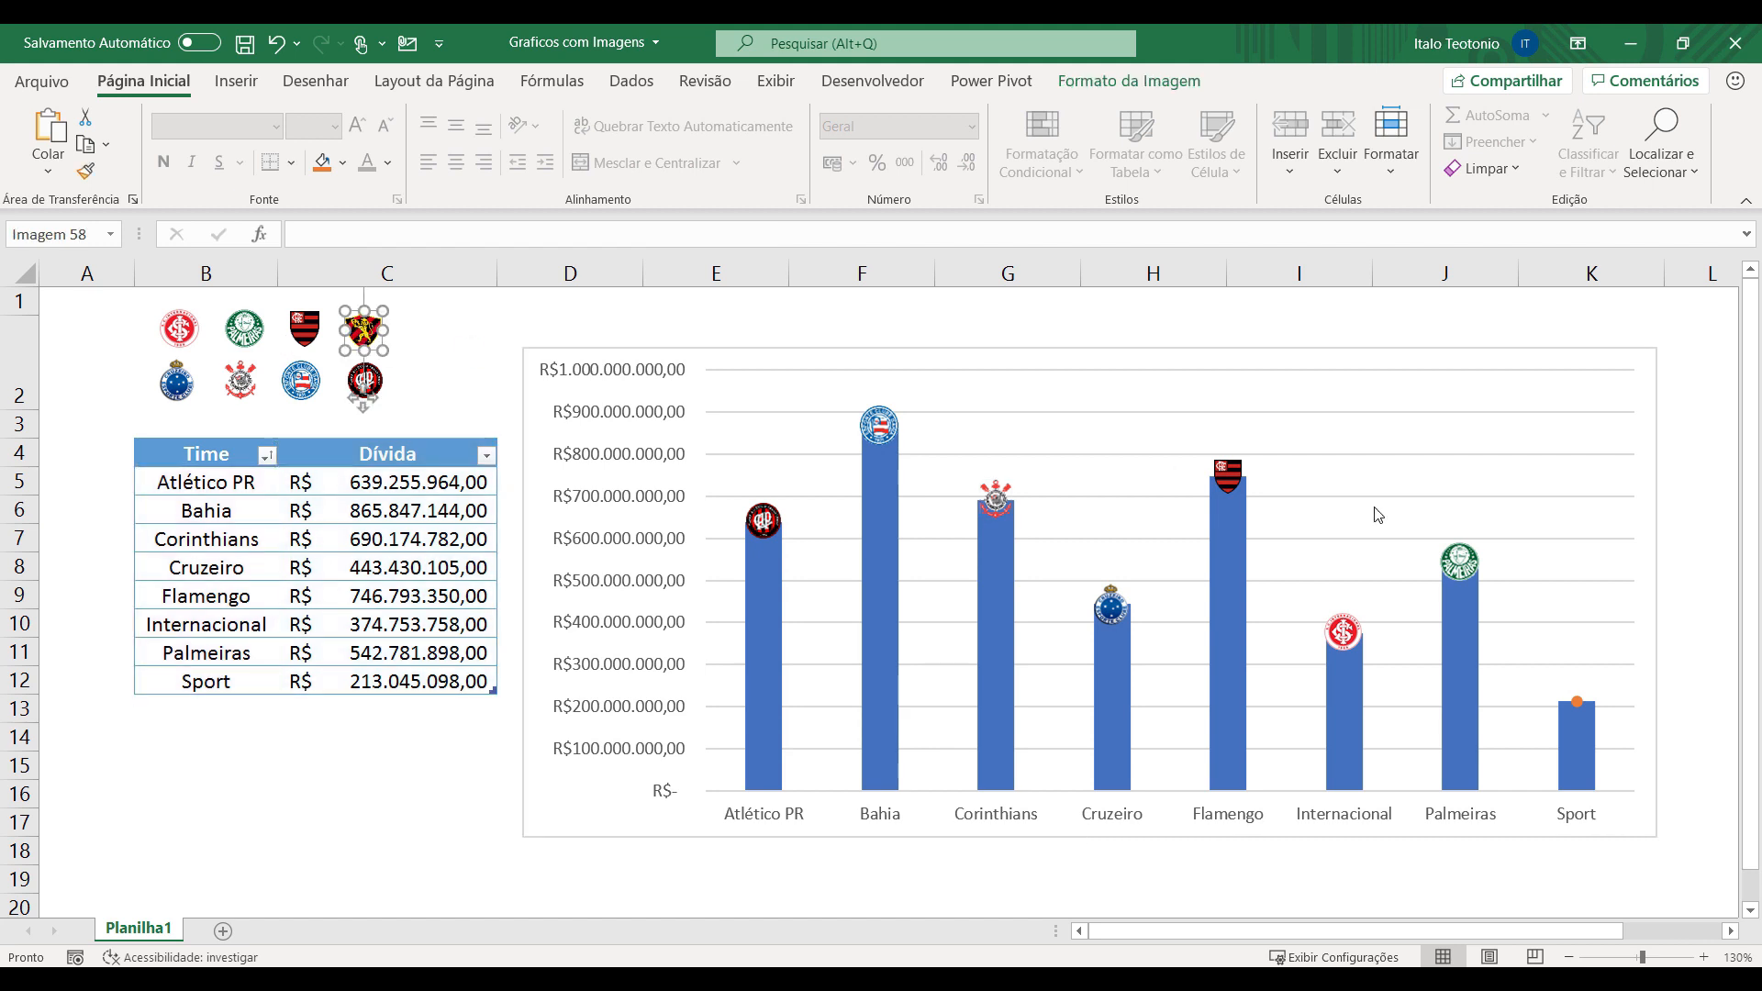
pyautogui.click(1578, 704)
pyautogui.click(1578, 704)
pyautogui.hotkey('ctrl', 'v')
pyautogui.click(362, 707)
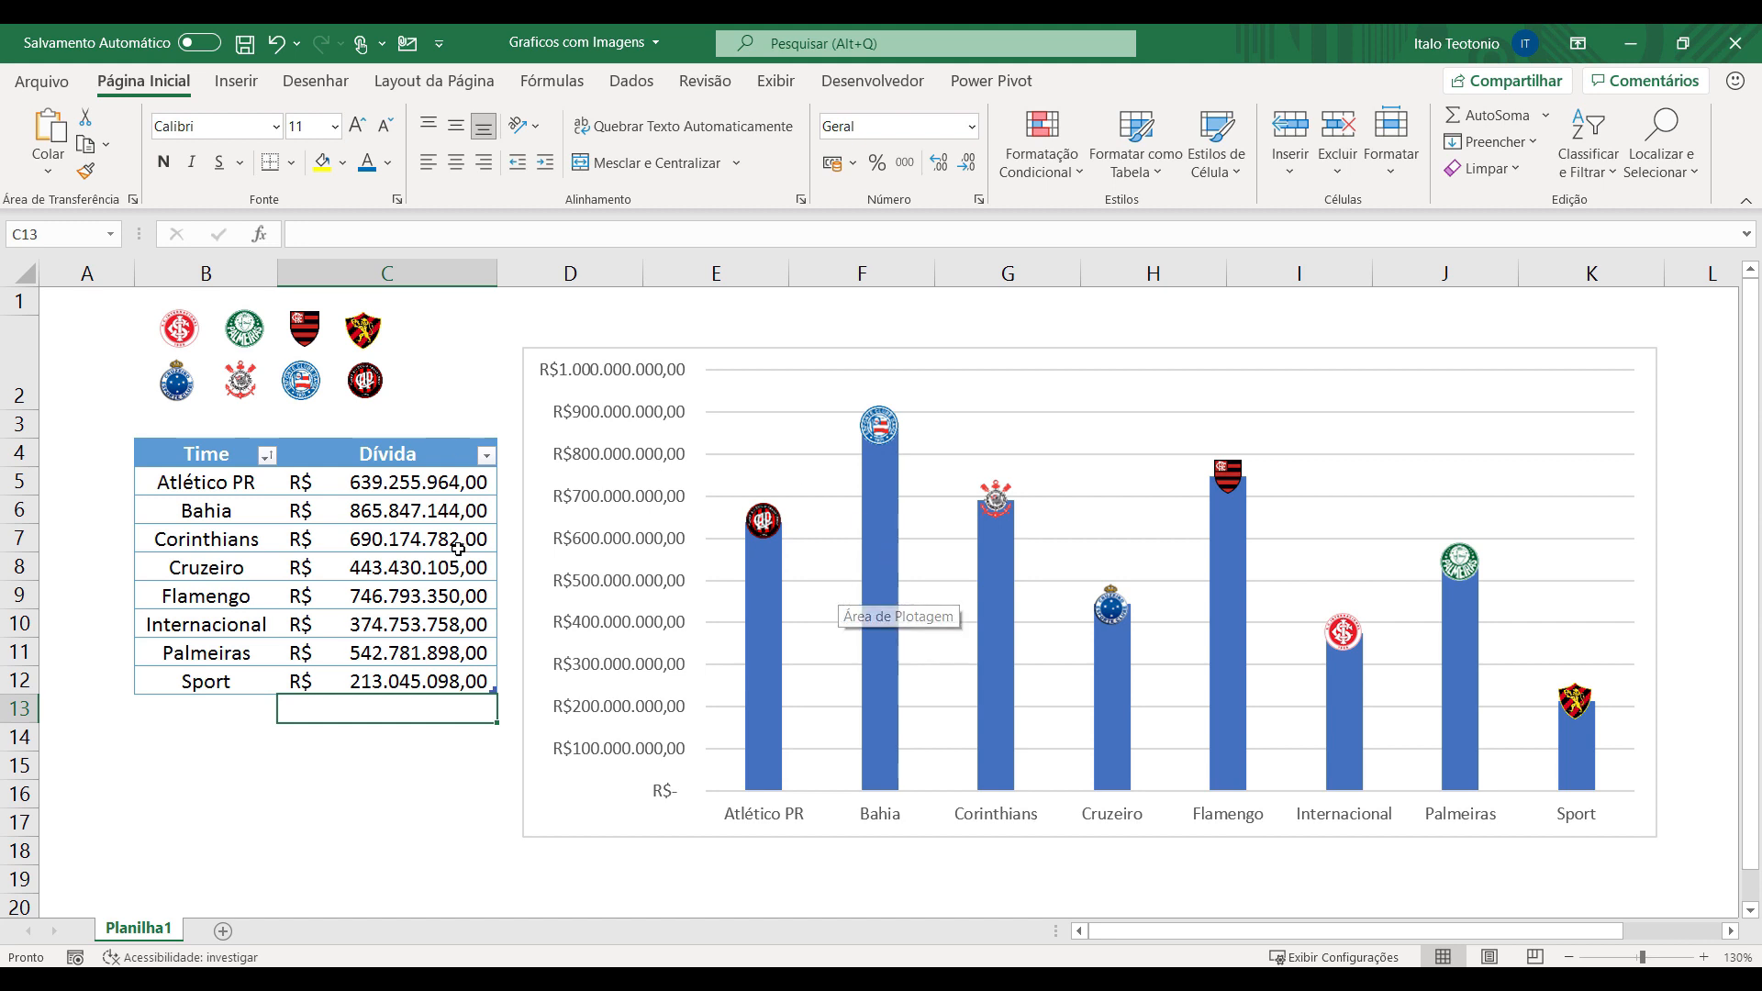
# Delete the chart's horizontal gridlines and remove the outline around the chart area.
pyautogui.click(1082, 502)
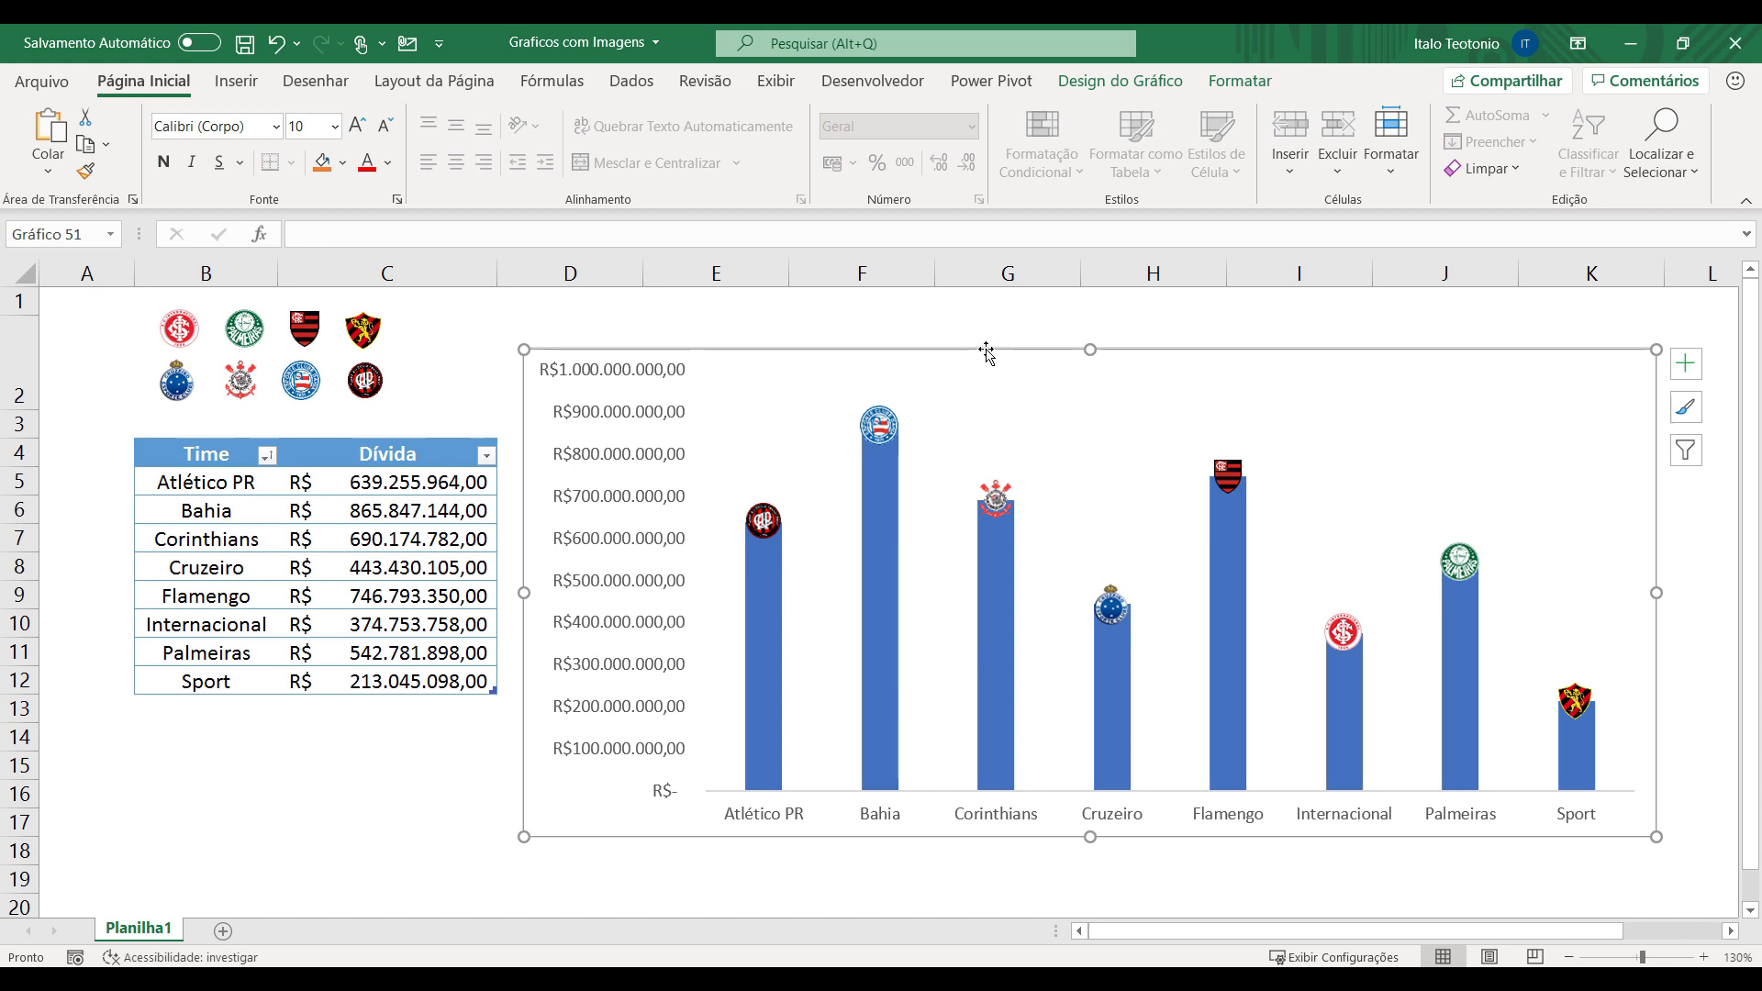
pyautogui.click(1244, 82)
pyautogui.click(741, 145)
pyautogui.click(698, 427)
pyautogui.press('Escape')
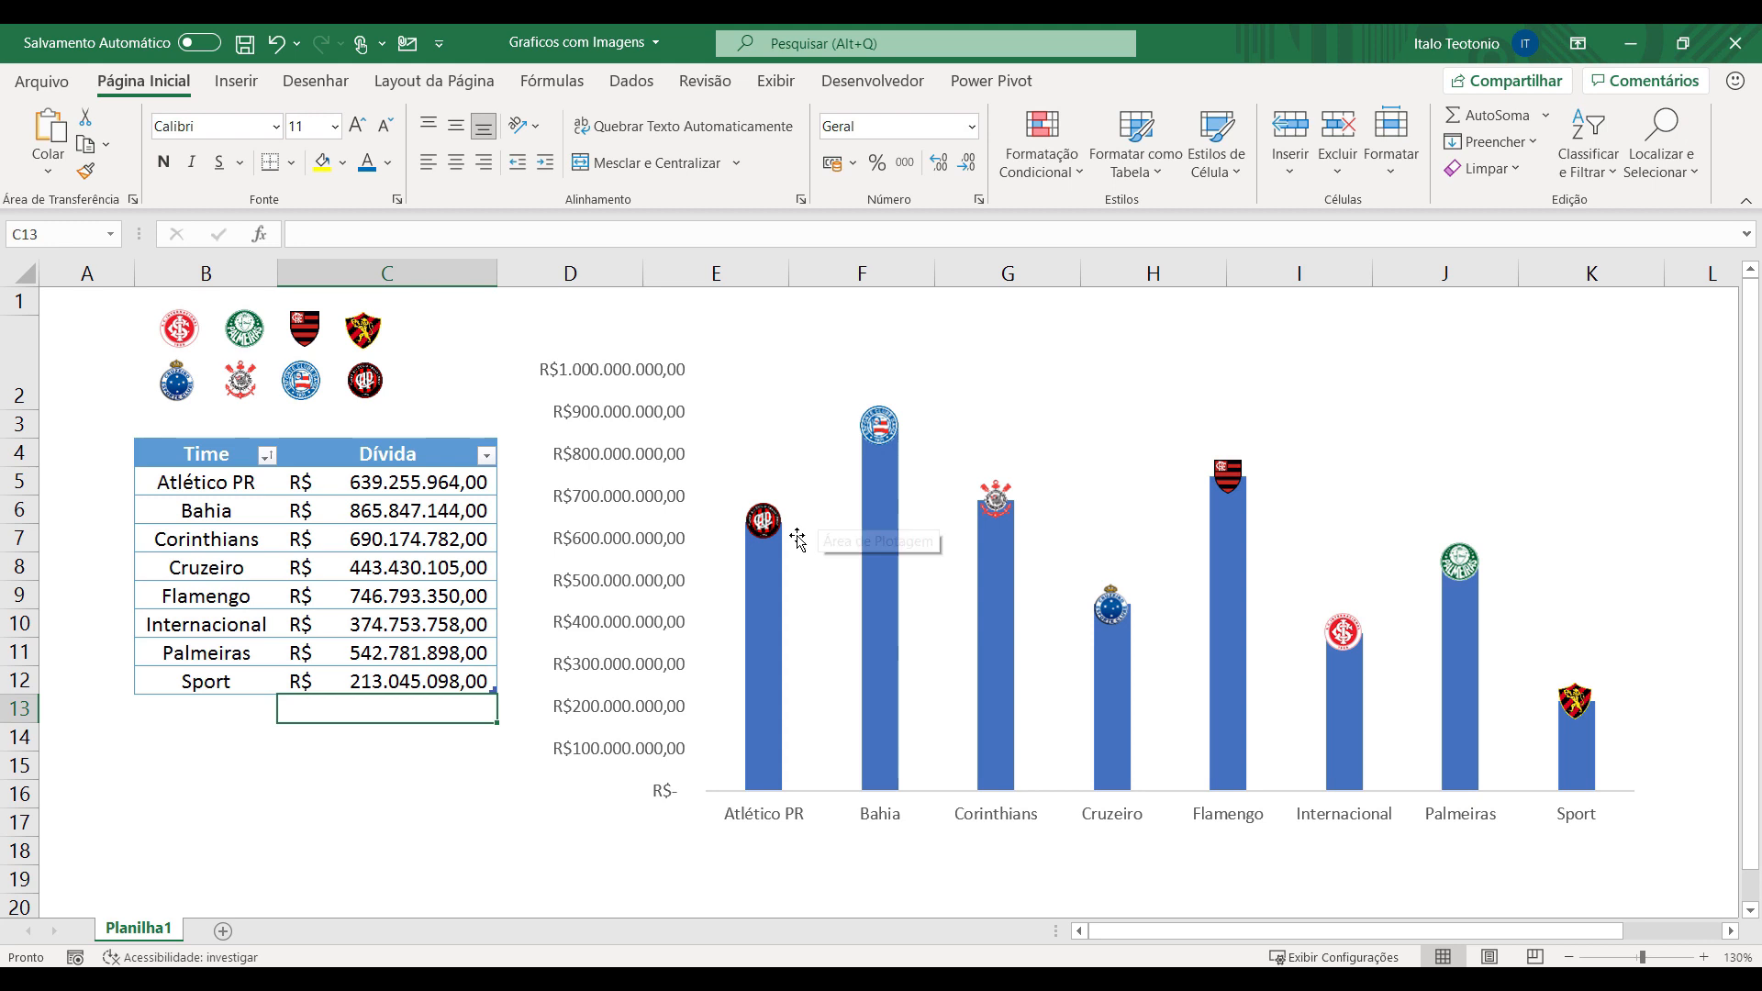
# Add data labels to the crest marker series Dívida in the chart.
pyautogui.moveTo(769, 578)
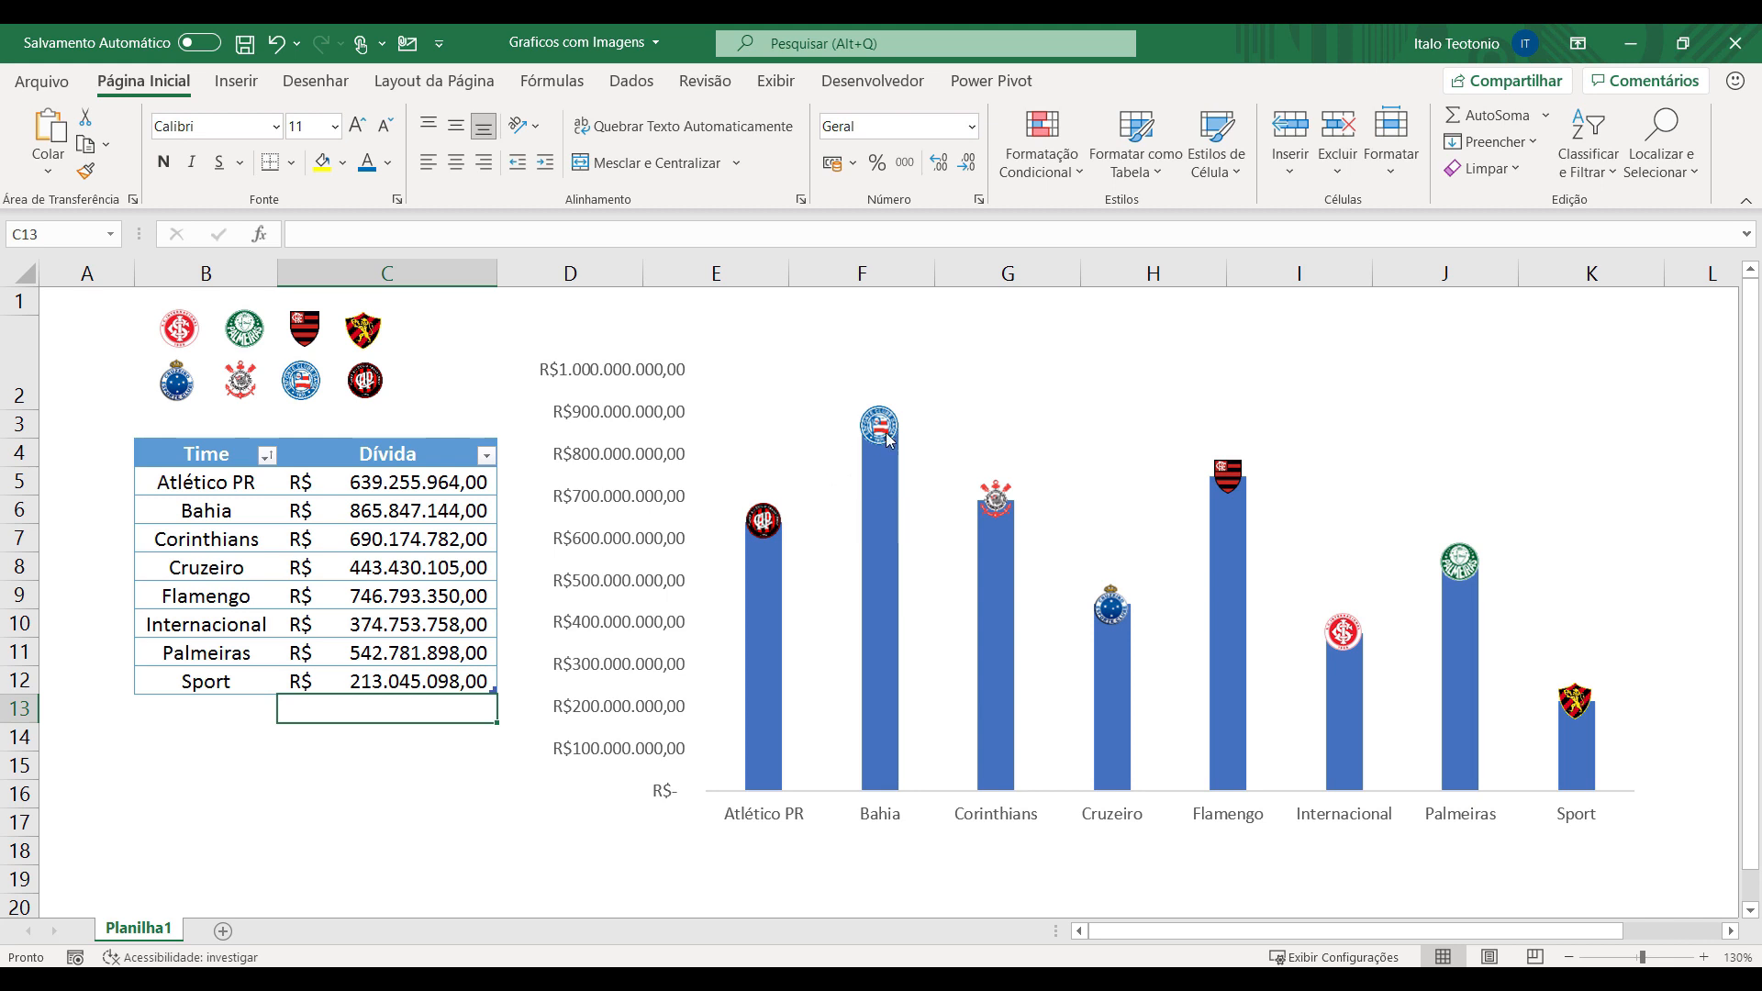
pyautogui.moveTo(888, 439)
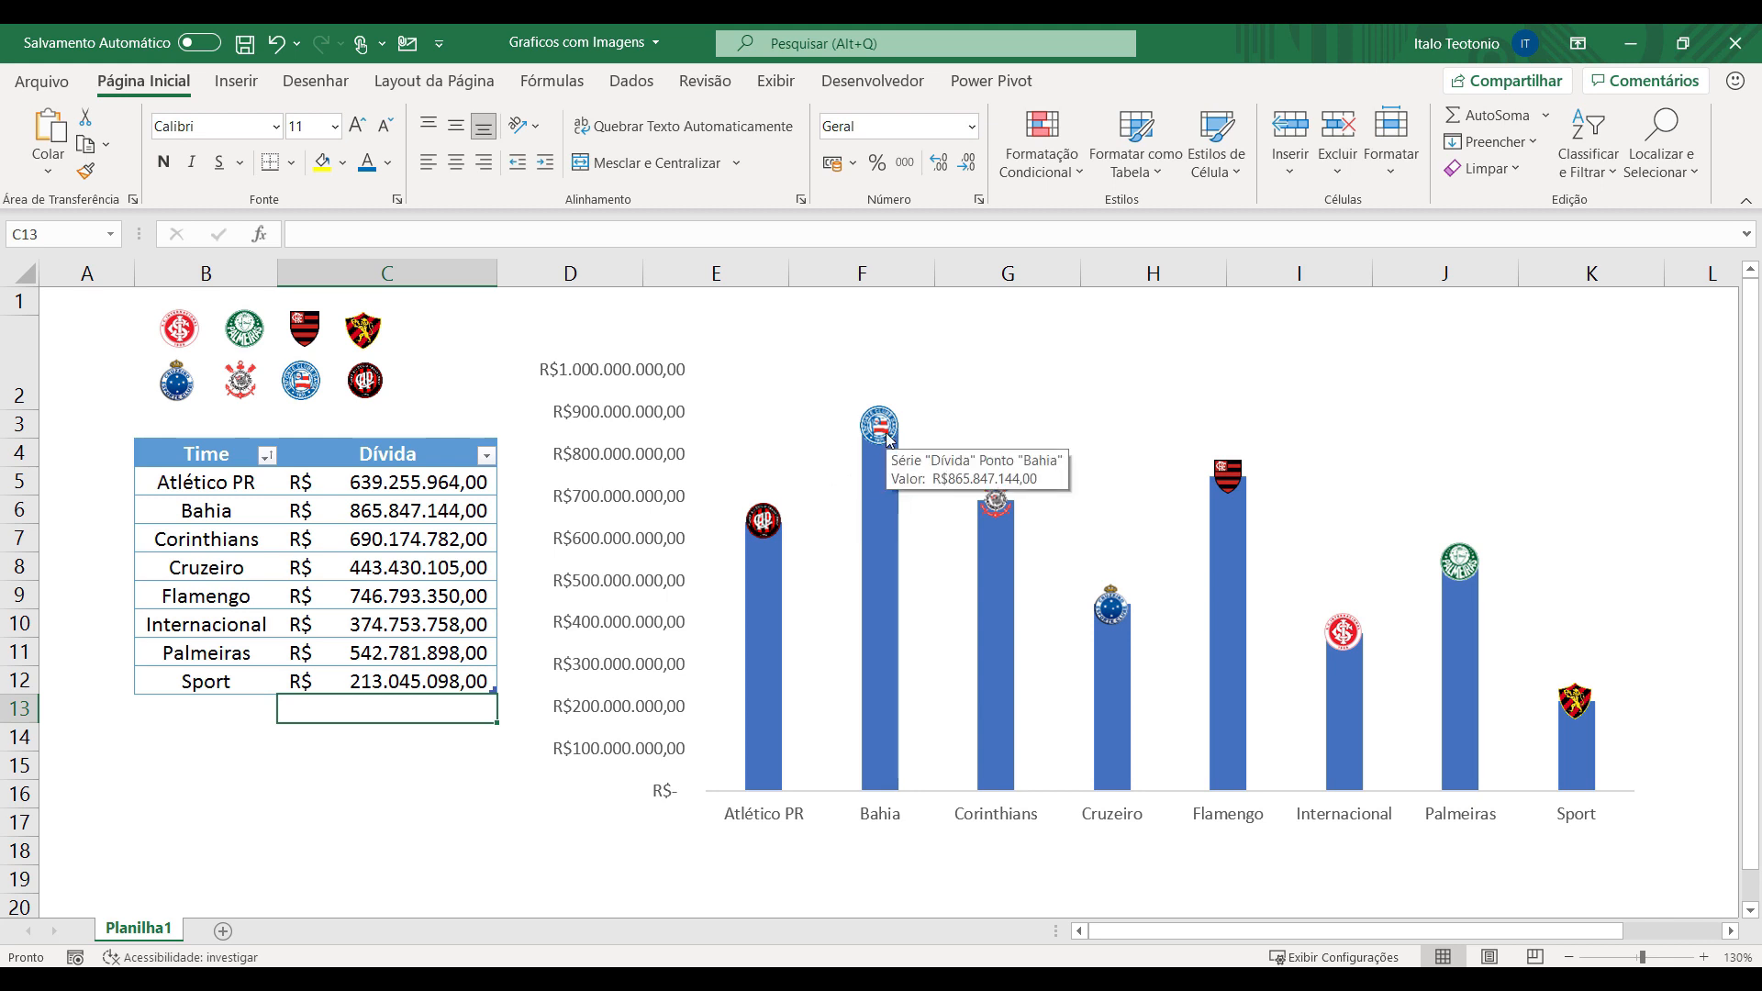
pyautogui.rightClick(888, 440)
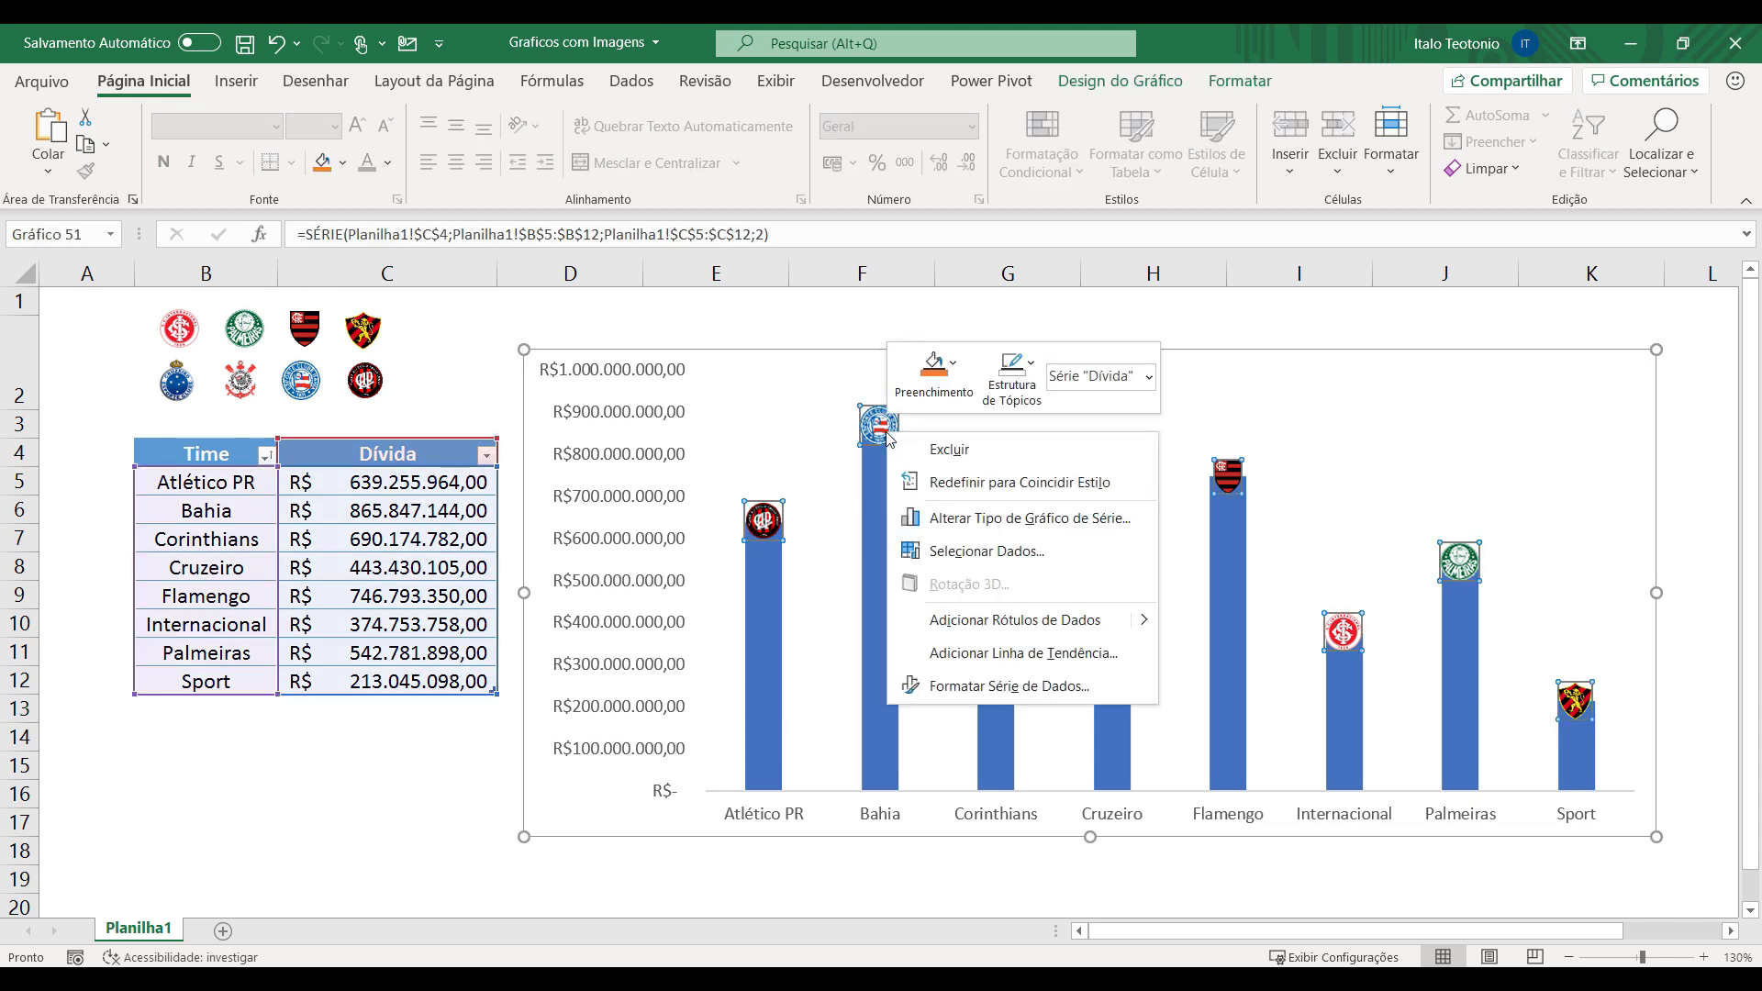
pyautogui.click(988, 615)
pyautogui.moveTo(989, 621)
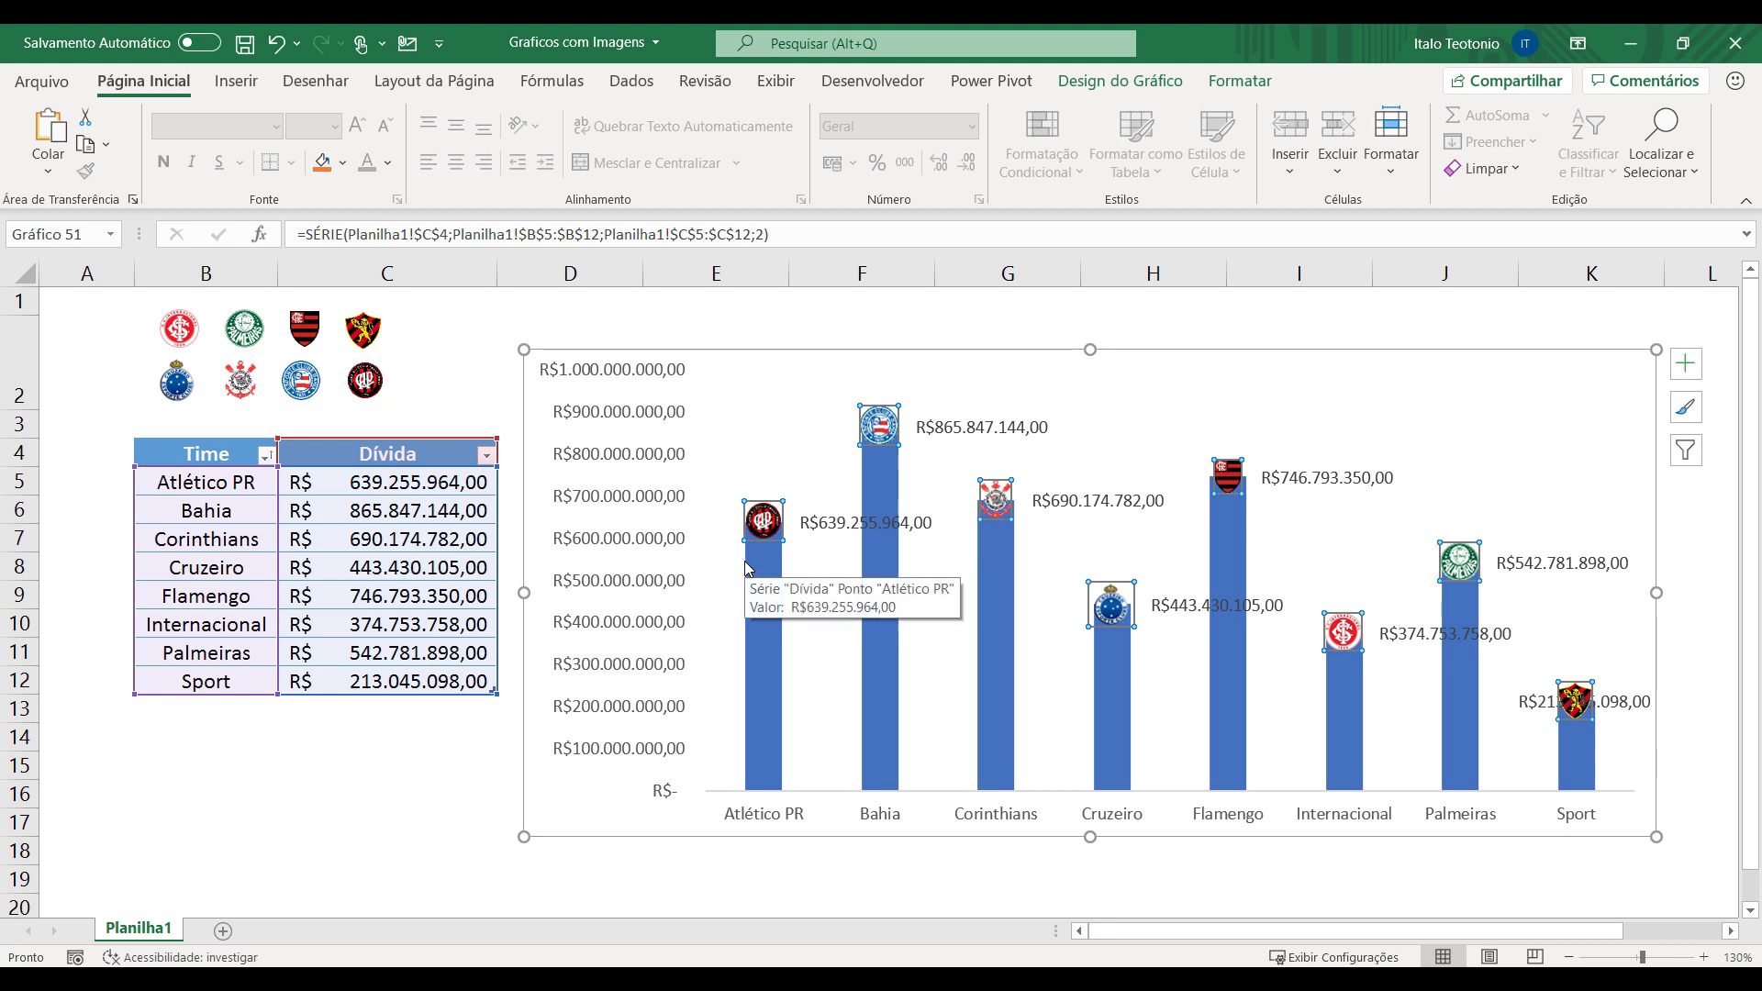
# Set the position of the crest series' data labels to Acima, so the values sit over the crests.
pyautogui.rightClick(821, 527)
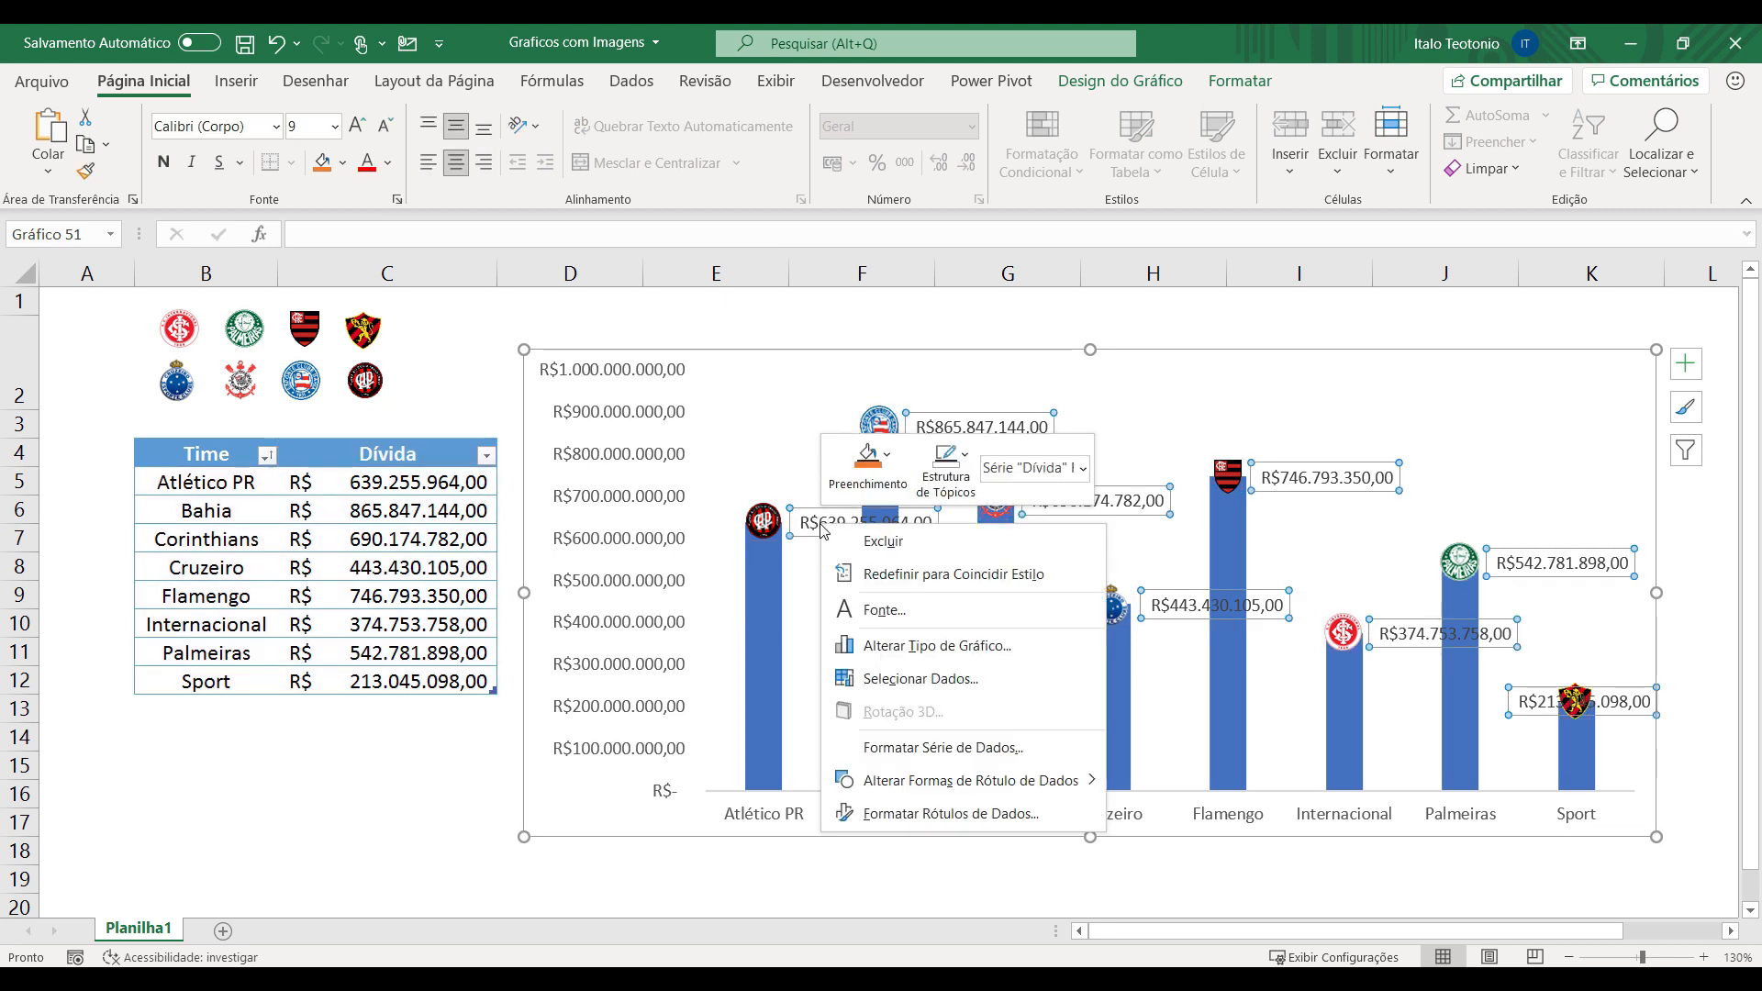
pyautogui.click(899, 812)
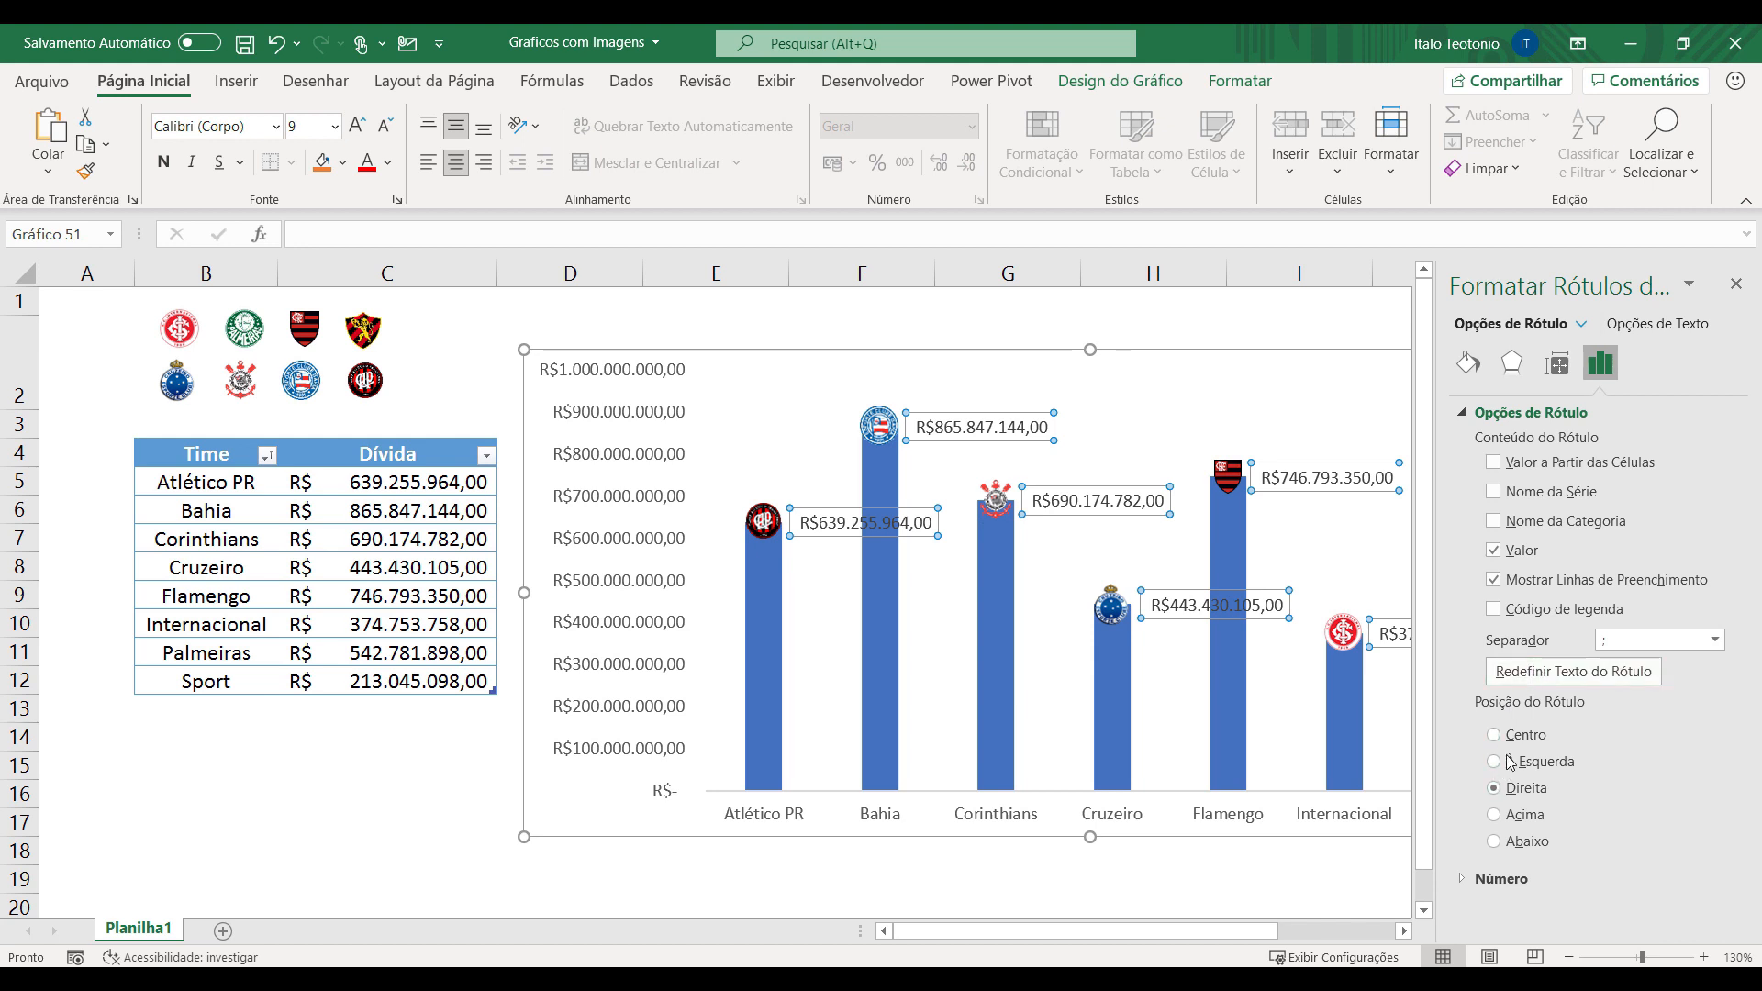
pyautogui.click(1523, 816)
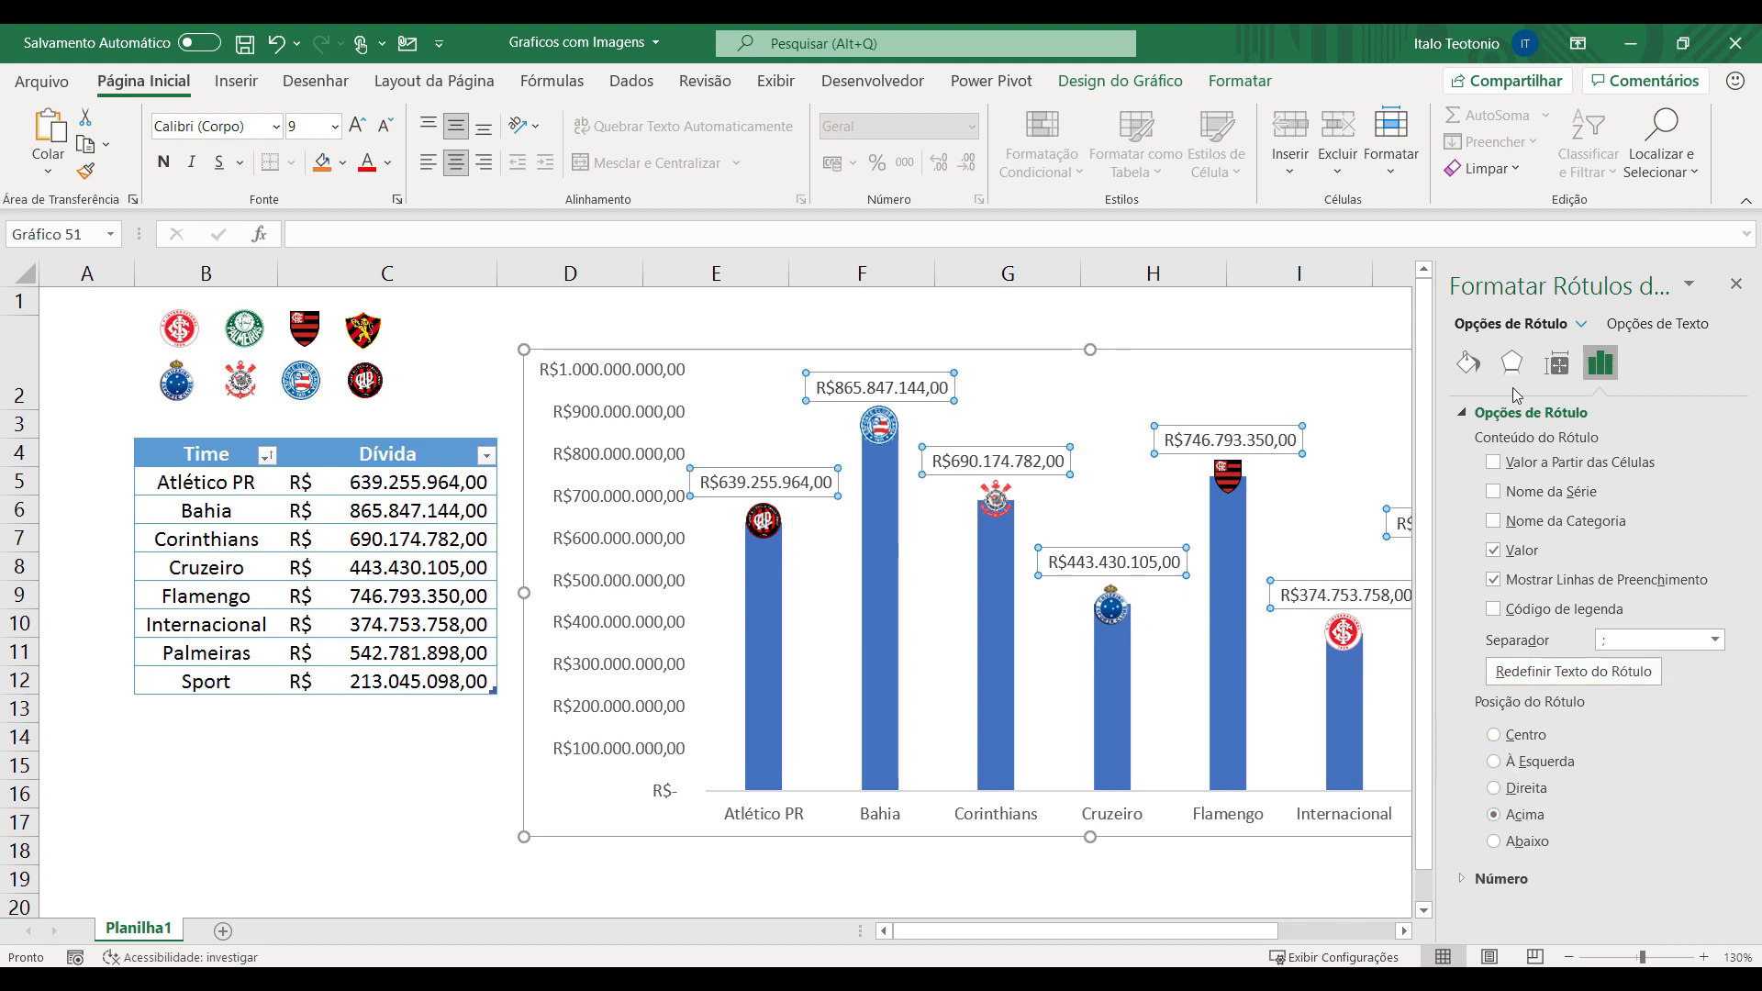
pyautogui.click(1731, 284)
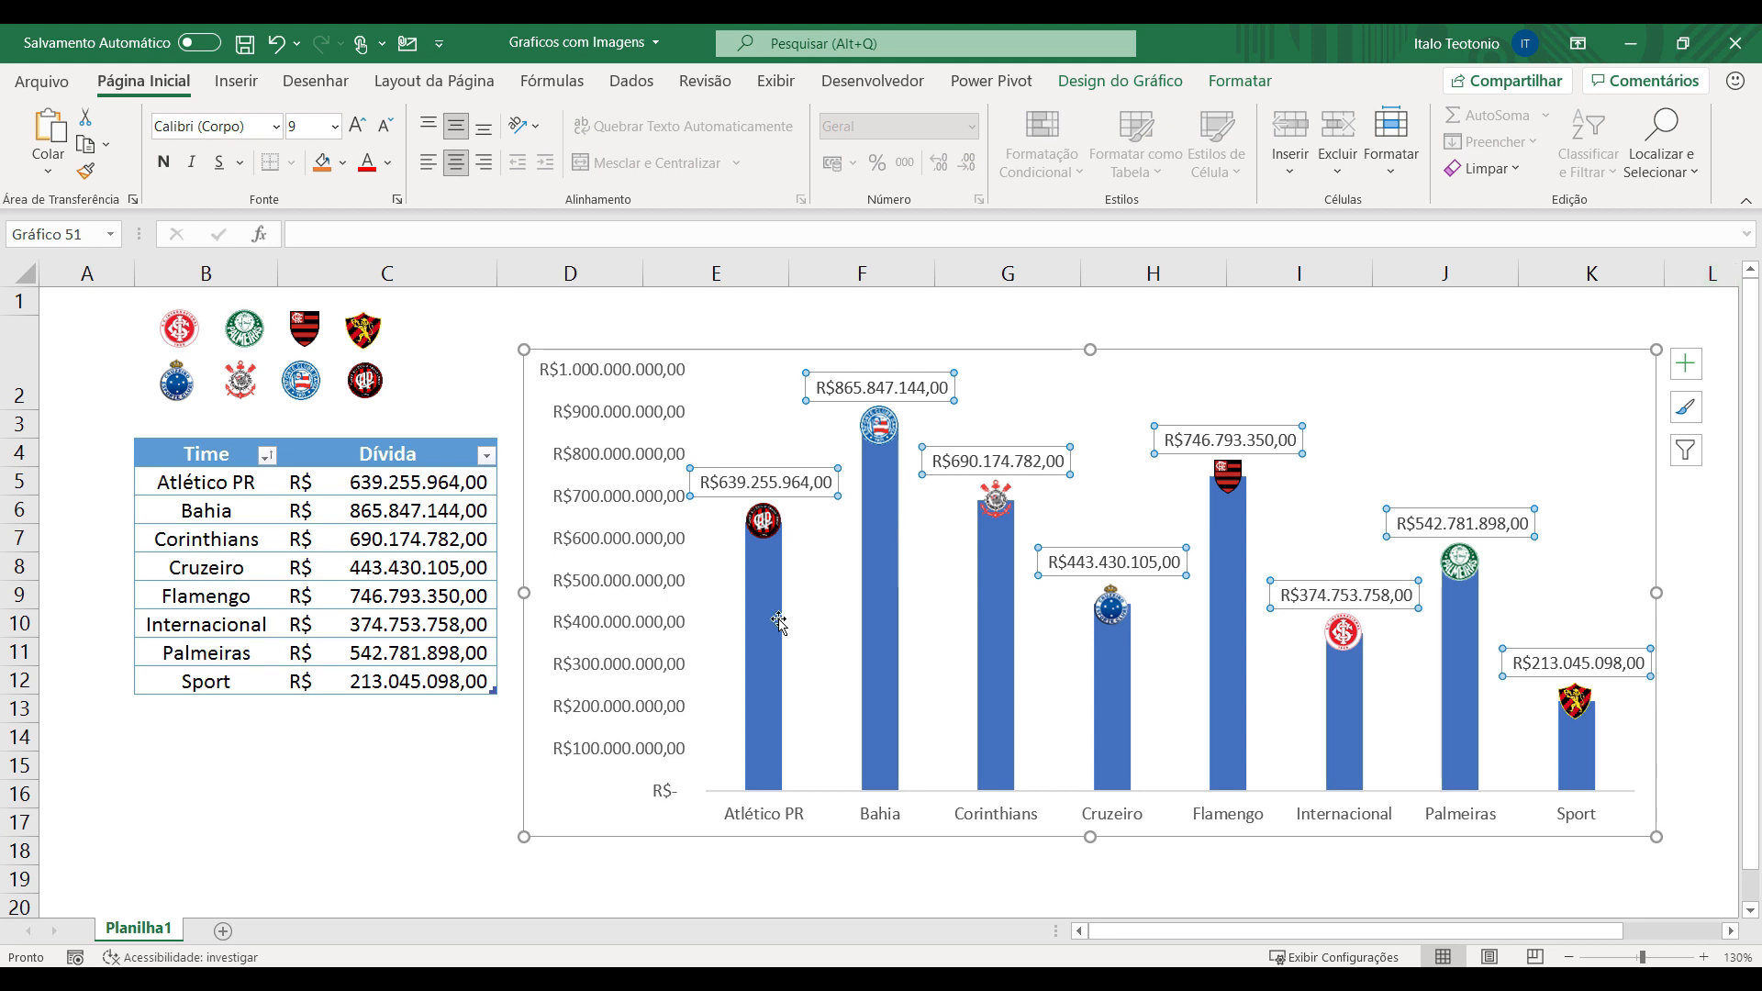
pyautogui.click(386, 766)
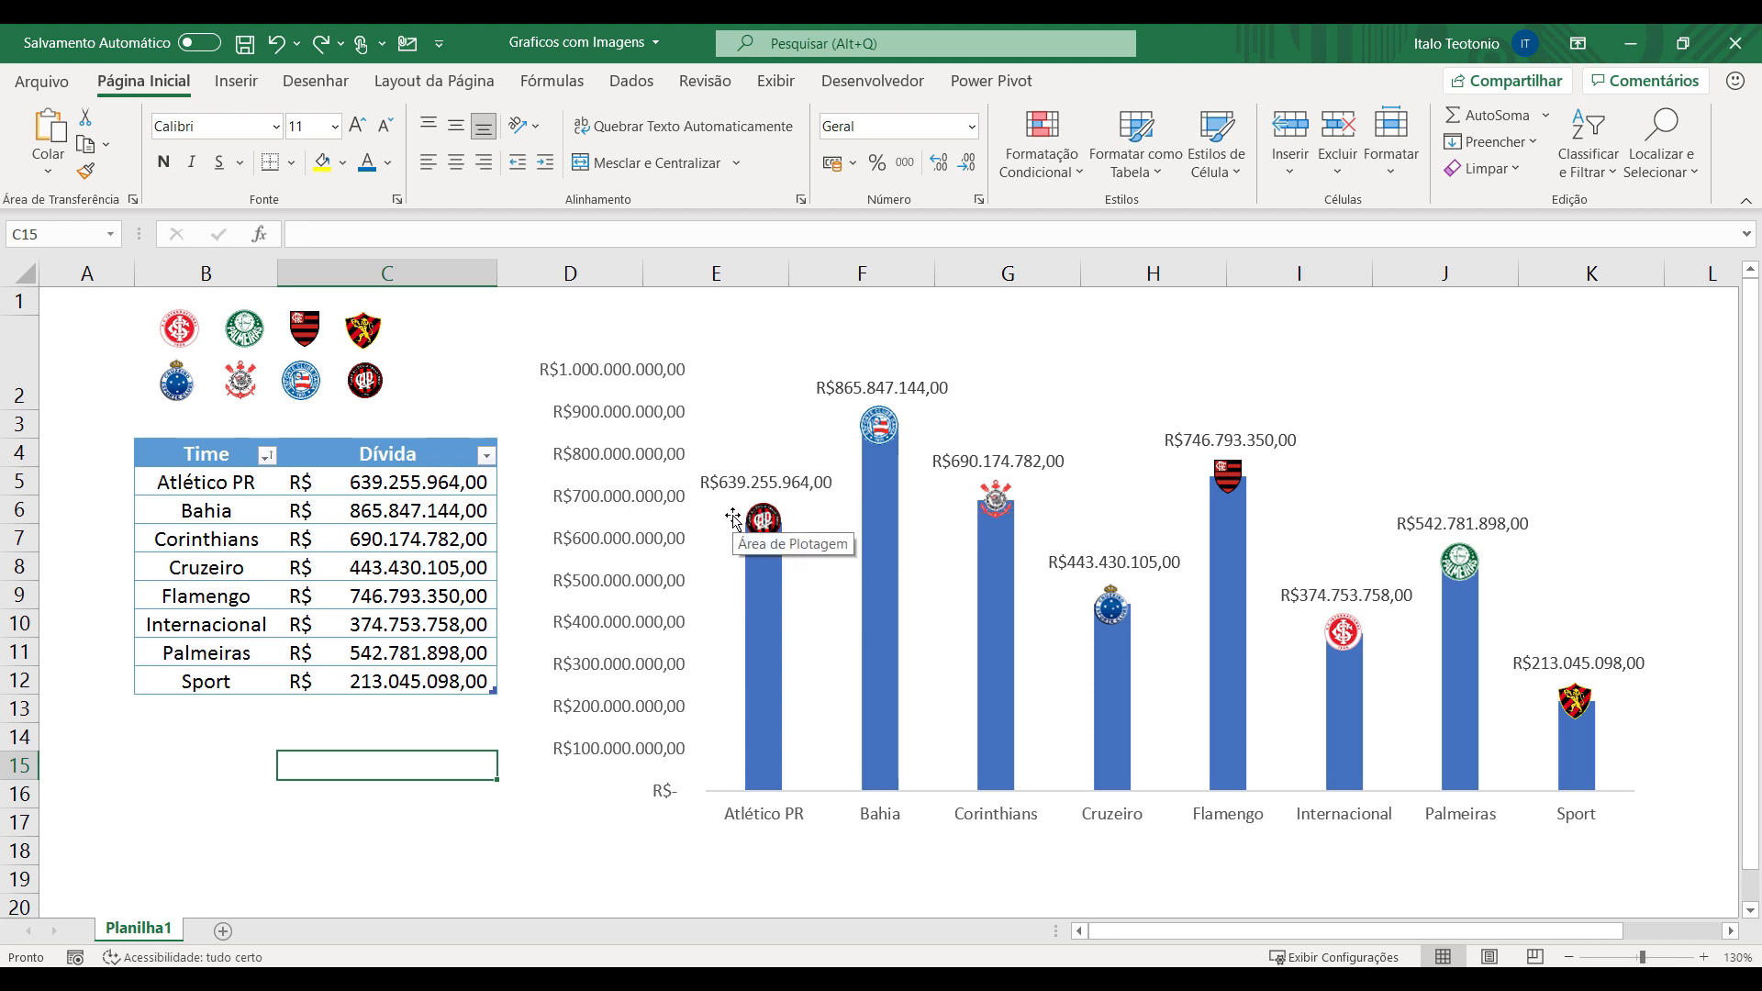
# Apply the custom number format code 0.. to the chart's data labels to shorten them to millions.
pyautogui.rightClick(791, 484)
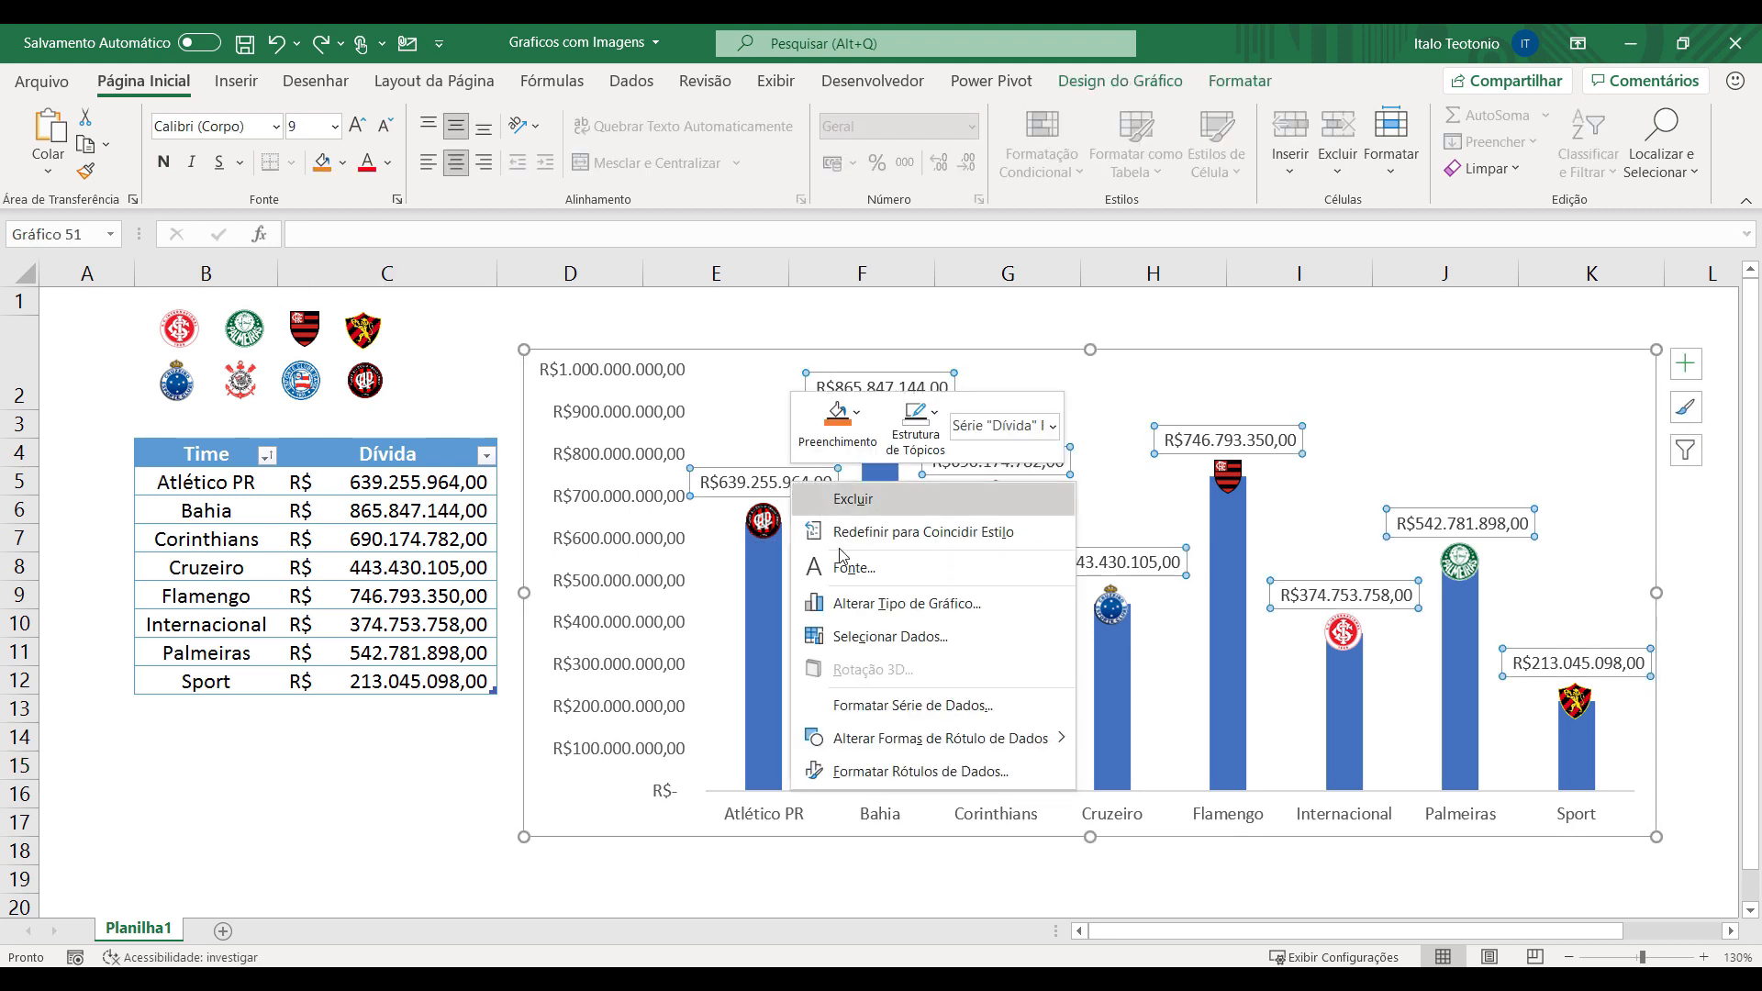
pyautogui.click(917, 771)
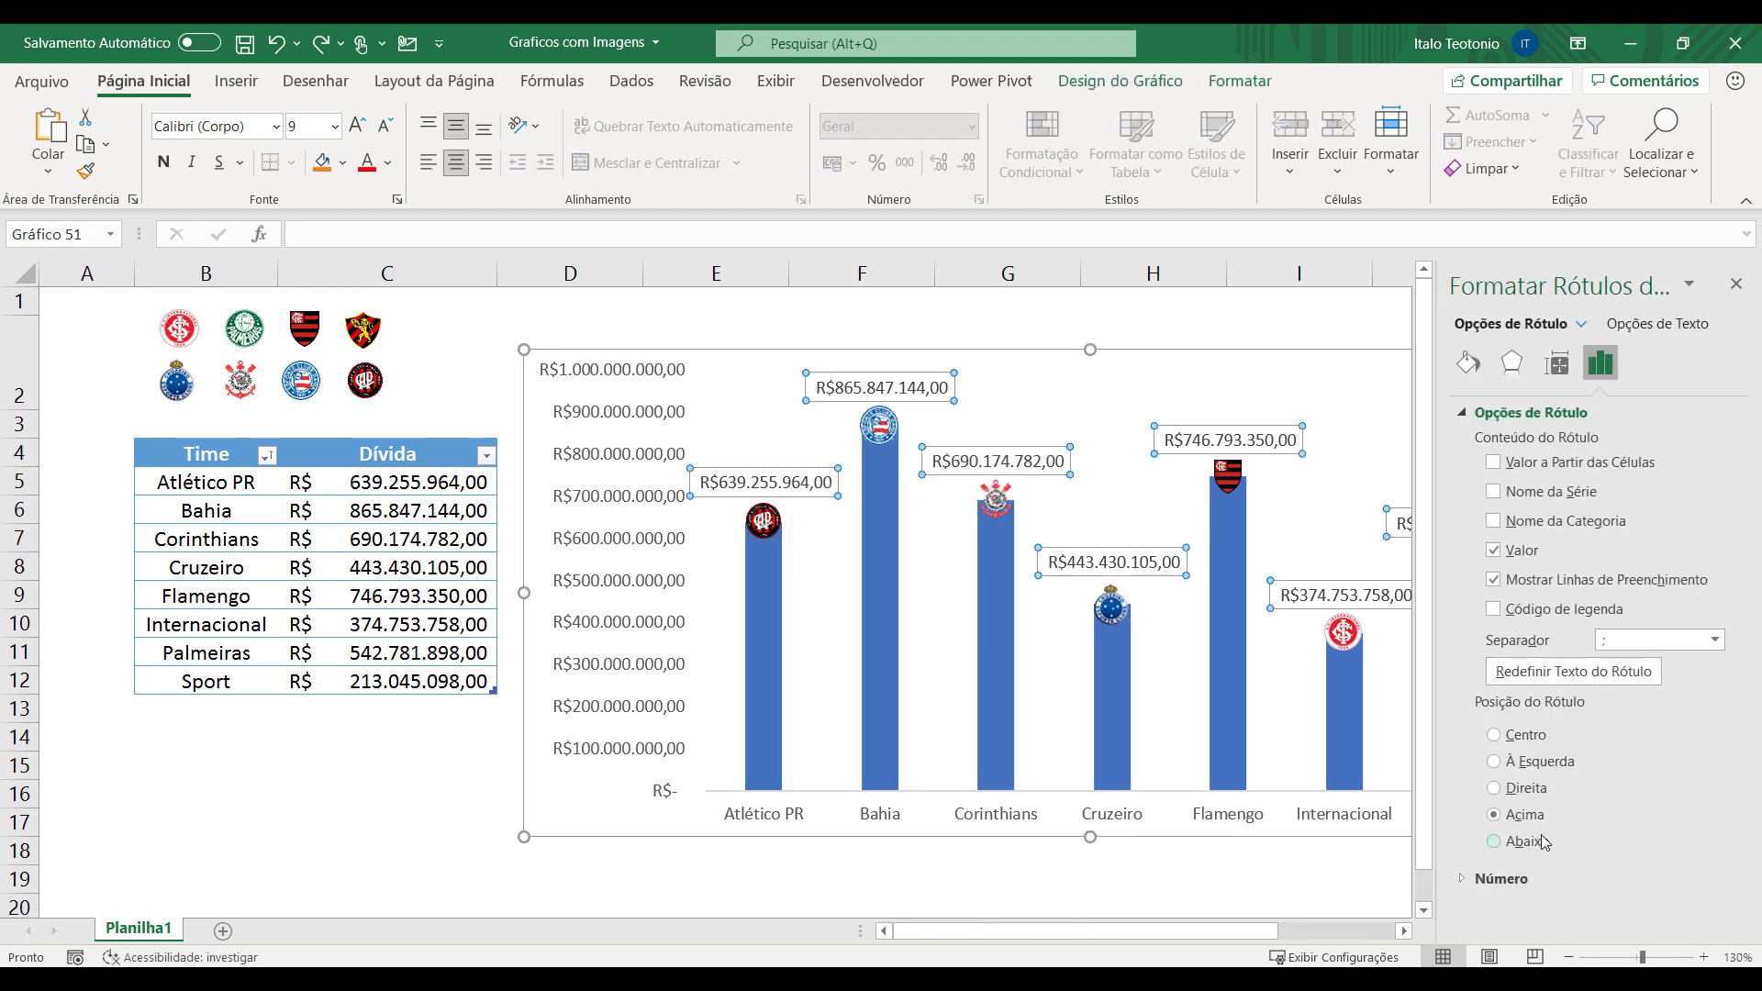
pyautogui.click(1501, 878)
pyautogui.moveTo(1537, 874); pyautogui.dragTo(1465, 879)
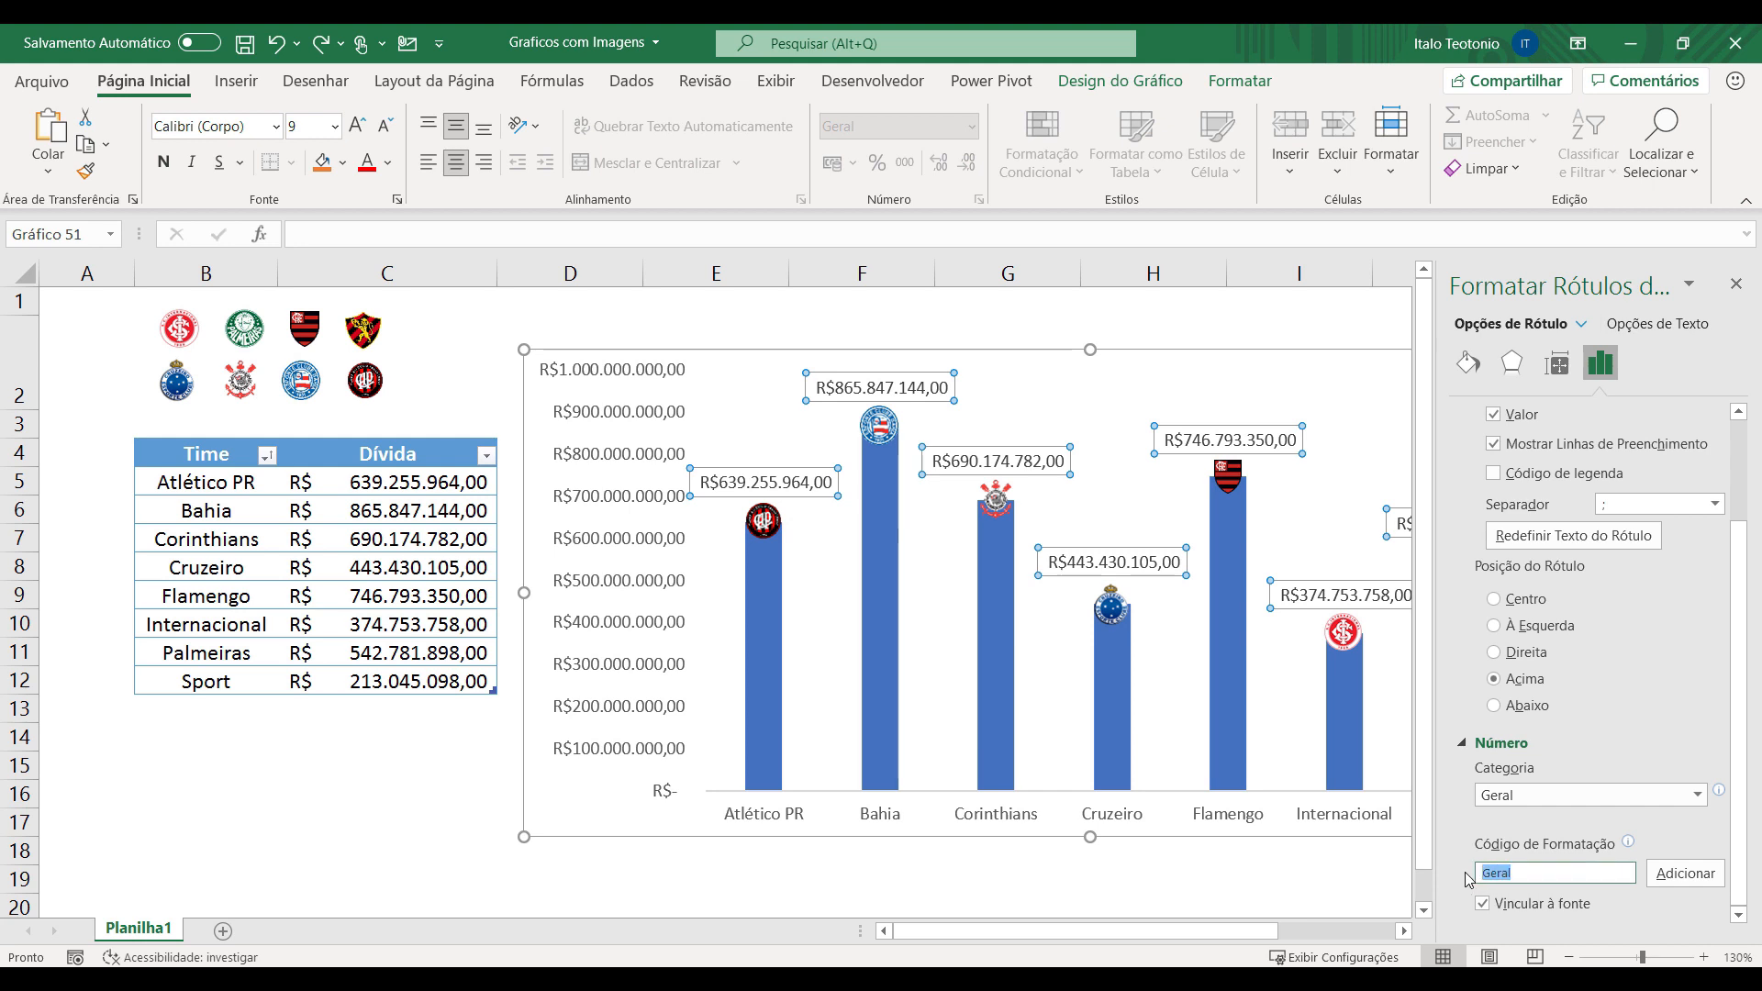
pyautogui.write('0..')
pyautogui.click(1675, 876)
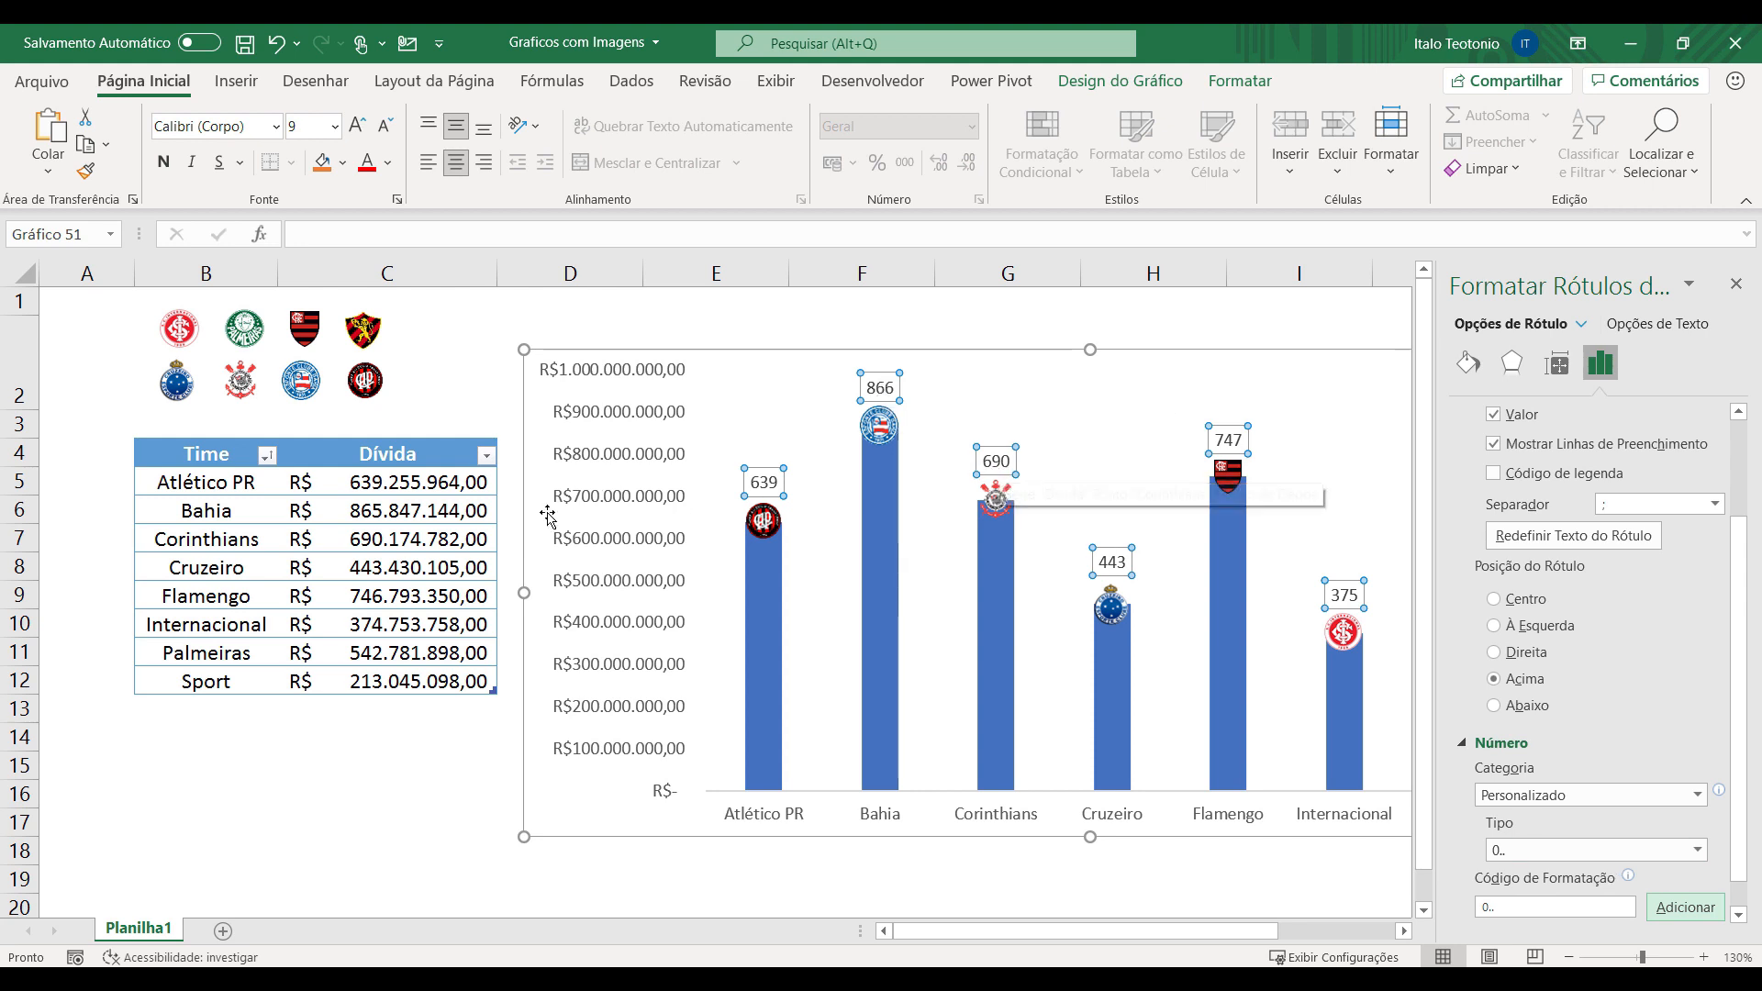
# Add the suffix "M" to the data labels' format code 0.., and replace that suffix with "Milhões" before closing the formatting pane.
pyautogui.hotkey('ctrl', 'z')
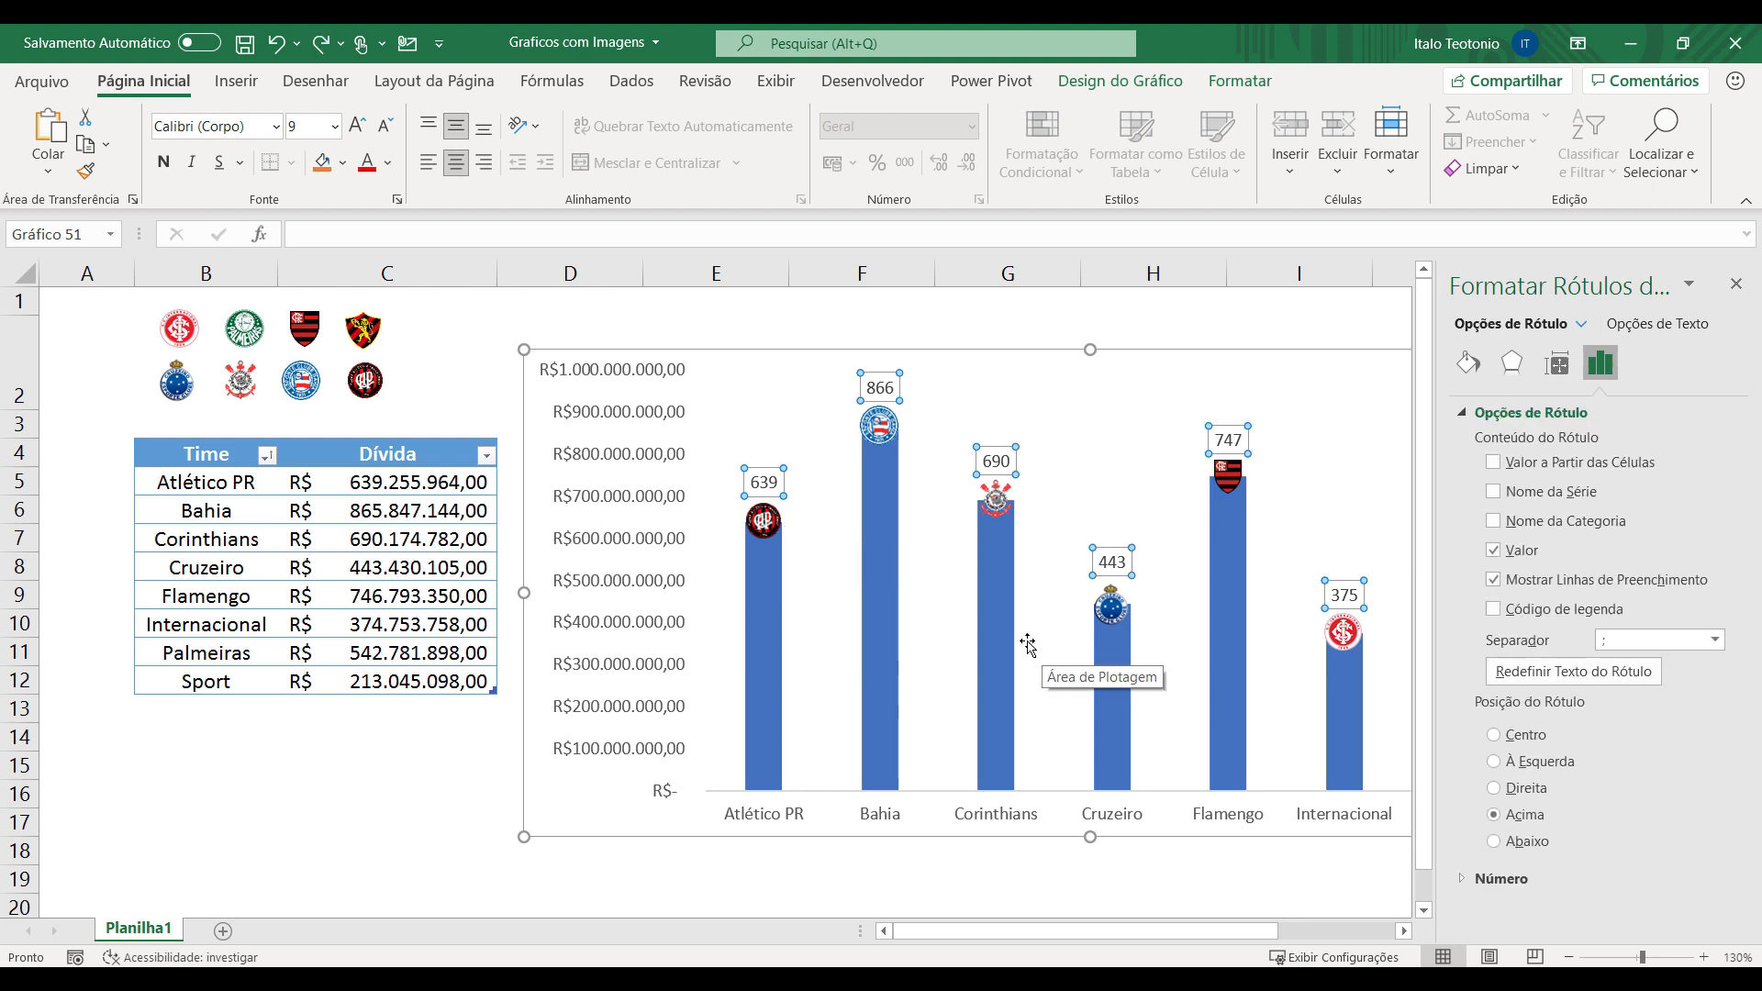
pyautogui.click(1509, 876)
pyautogui.click(1530, 877)
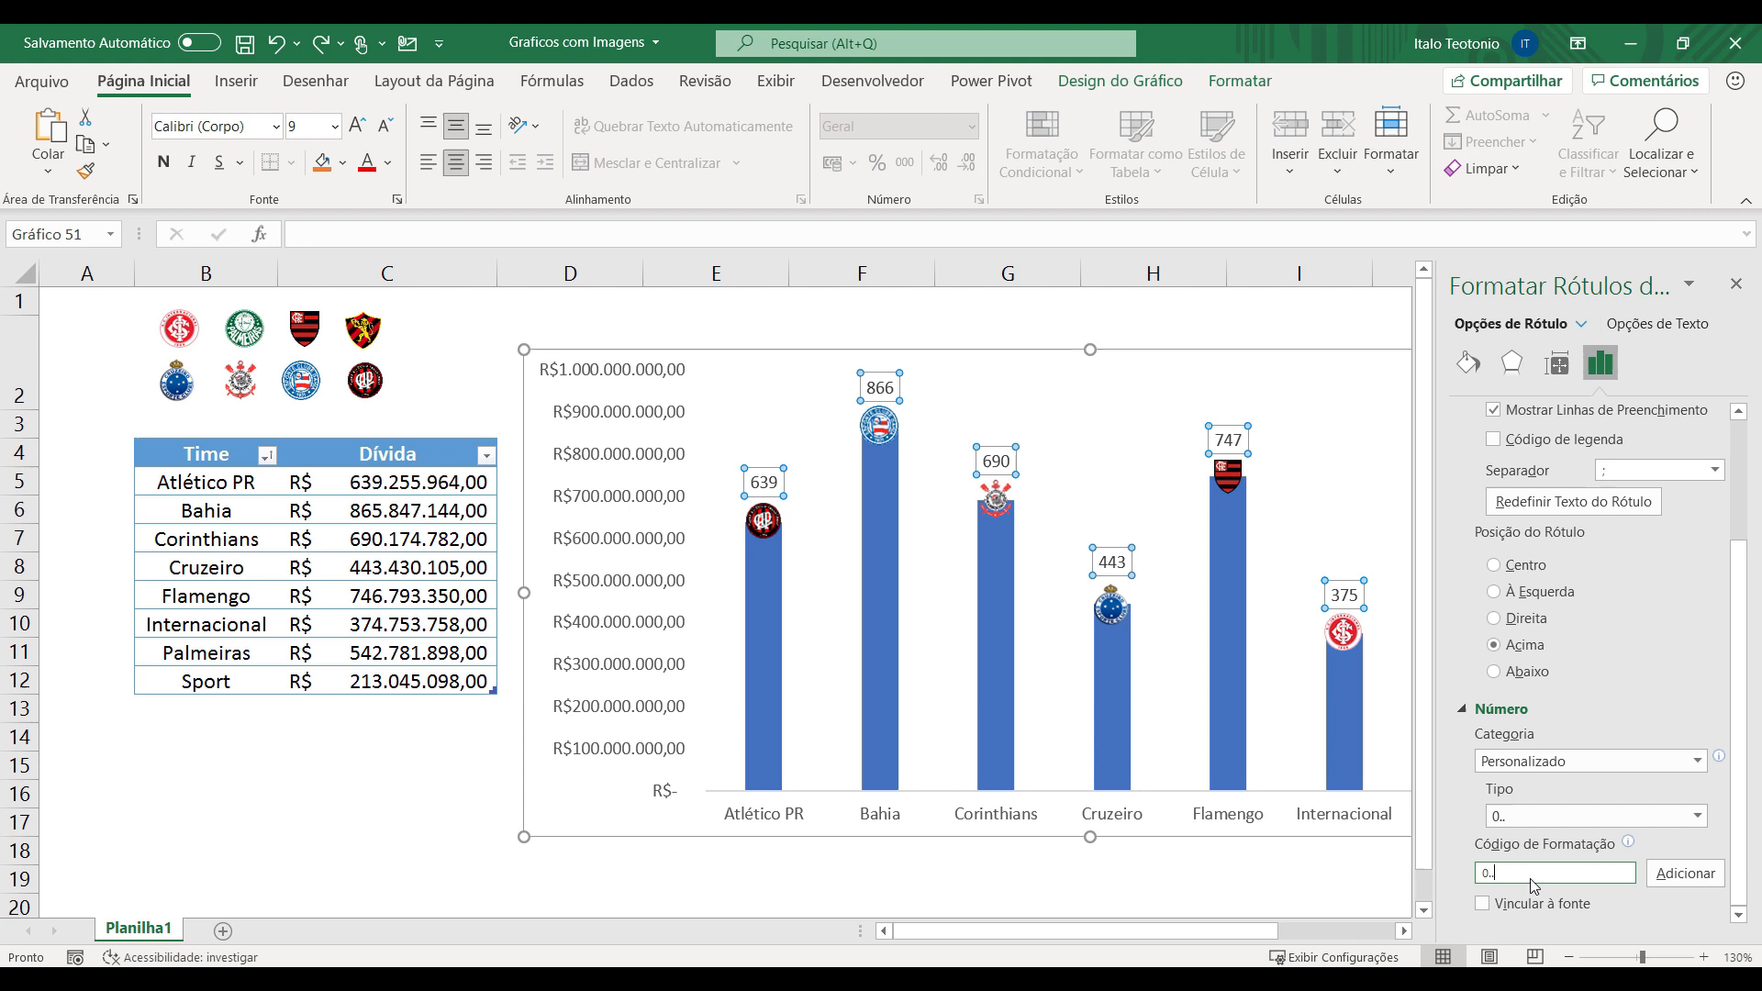
pyautogui.write('"M"')
pyautogui.click(1684, 881)
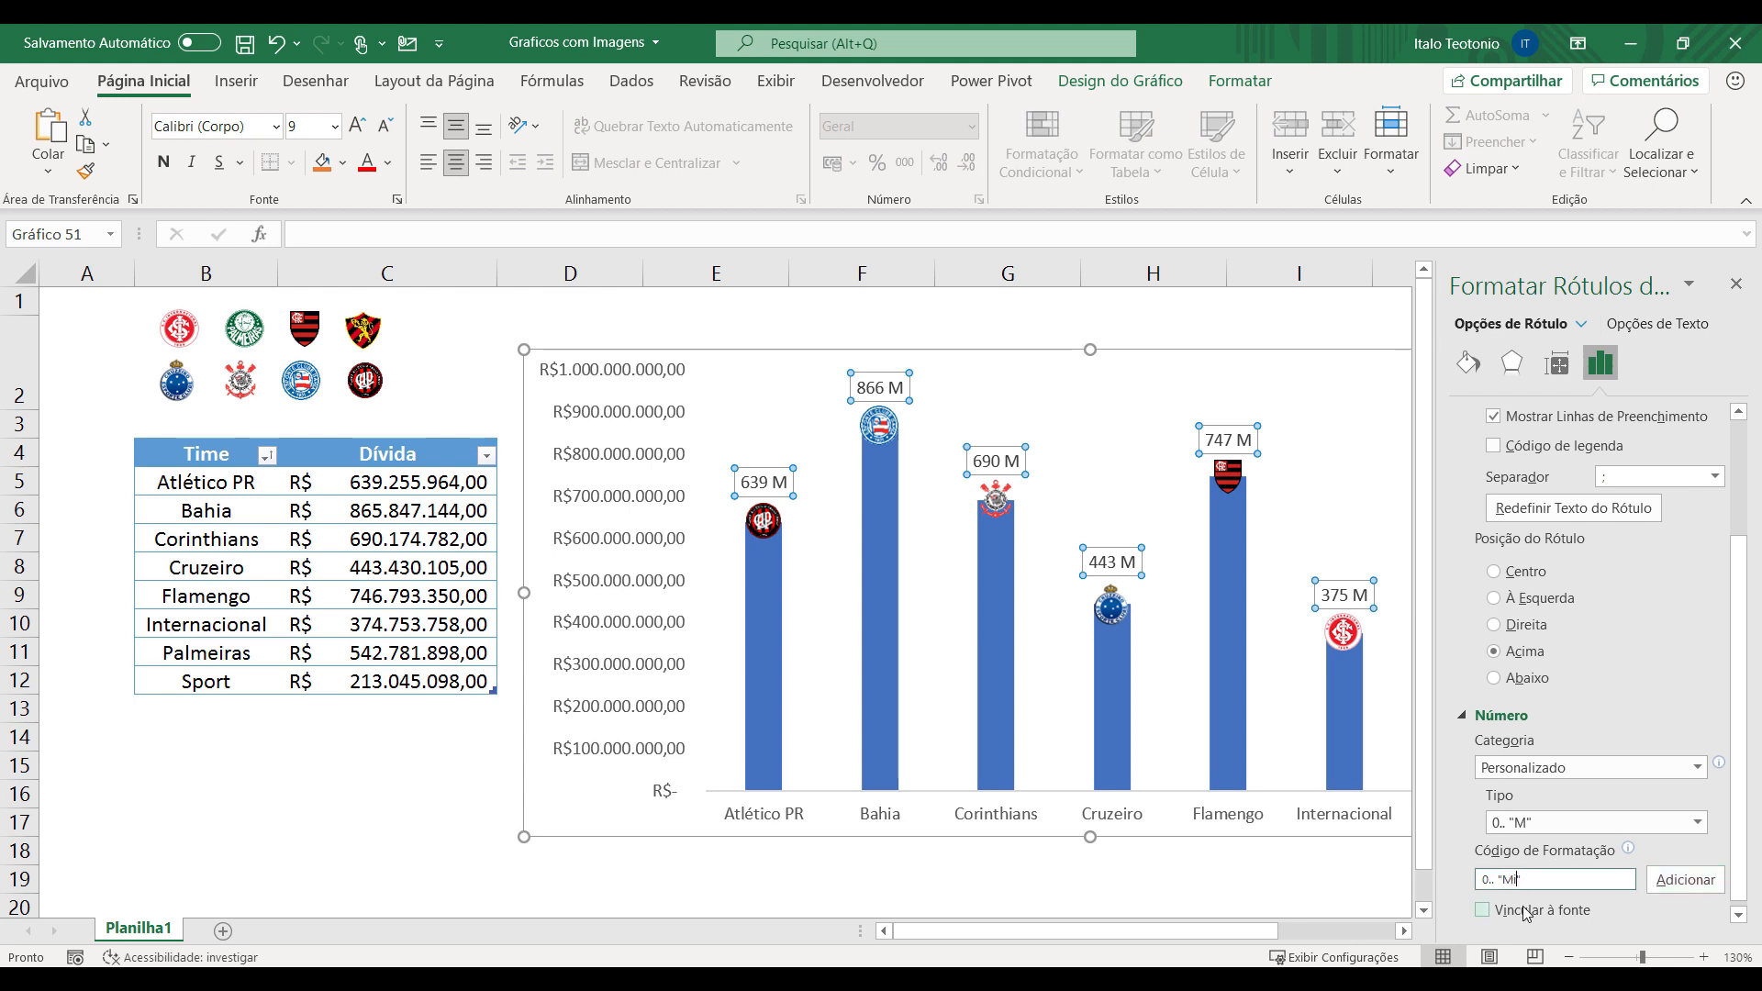
pyautogui.click(1684, 879)
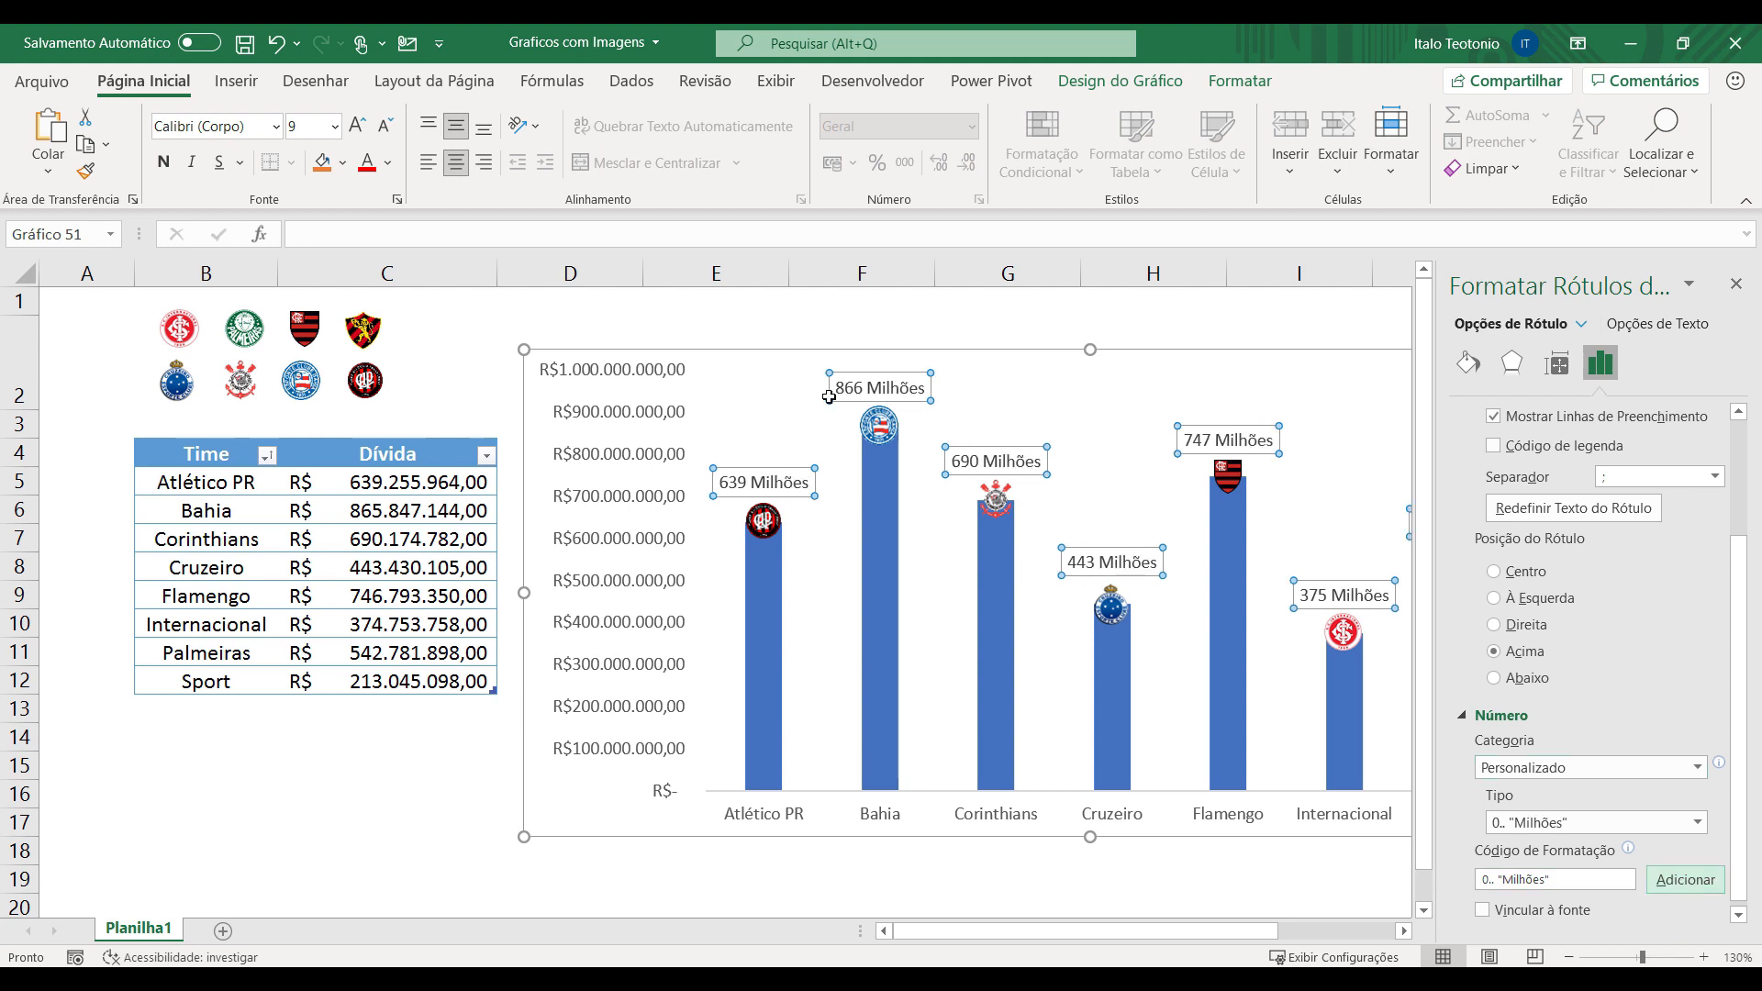
pyautogui.moveTo(243, 510); pyautogui.dragTo(335, 507)
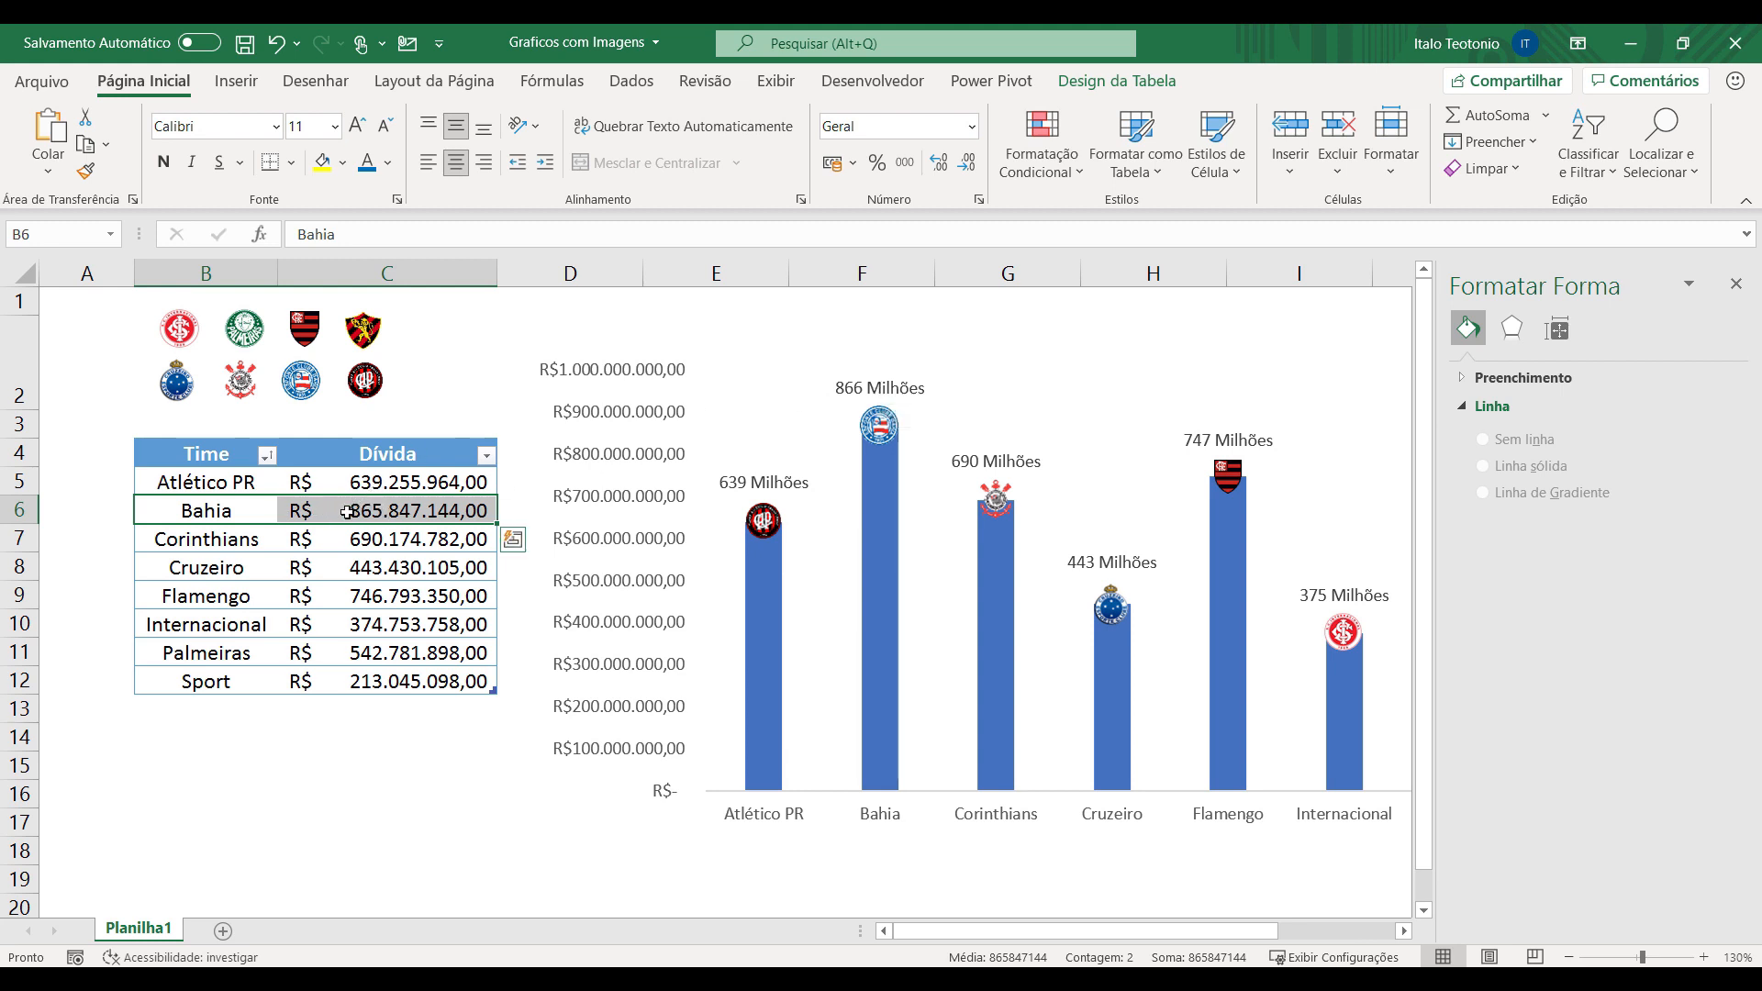
pyautogui.click(365, 479)
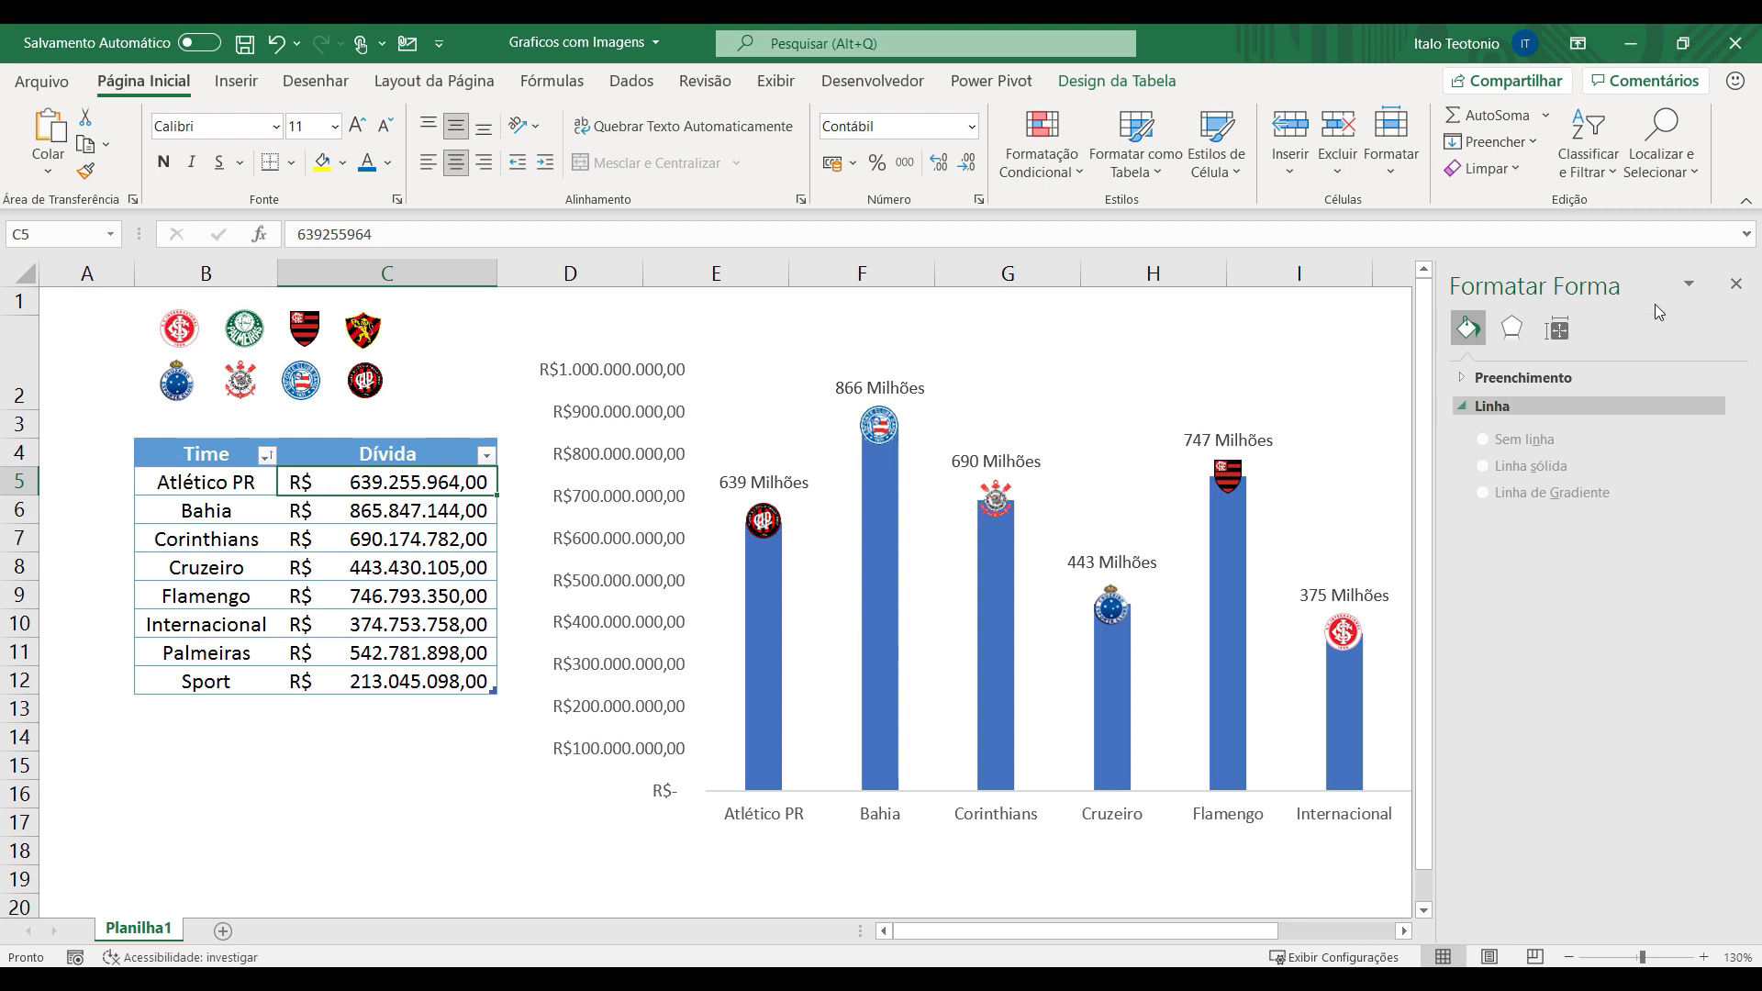
pyautogui.click(1735, 284)
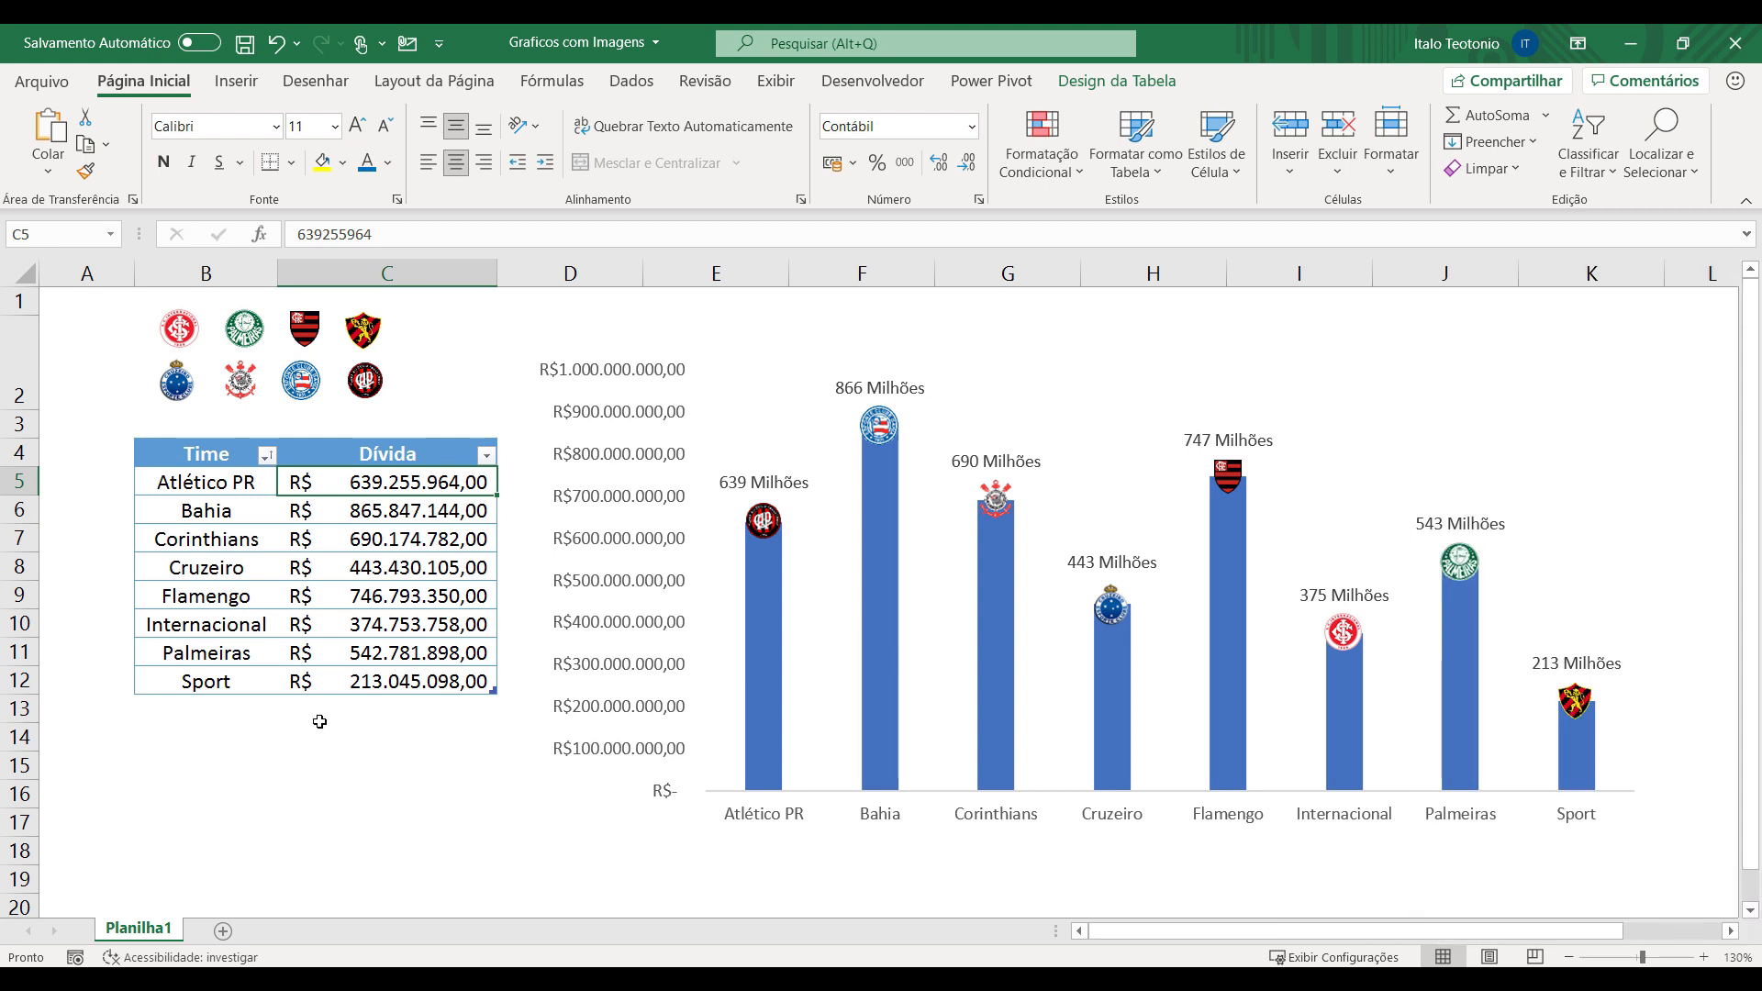
# Format the chart's data labels in bold Segoe UI with font size 10.
pyautogui.click(757, 486)
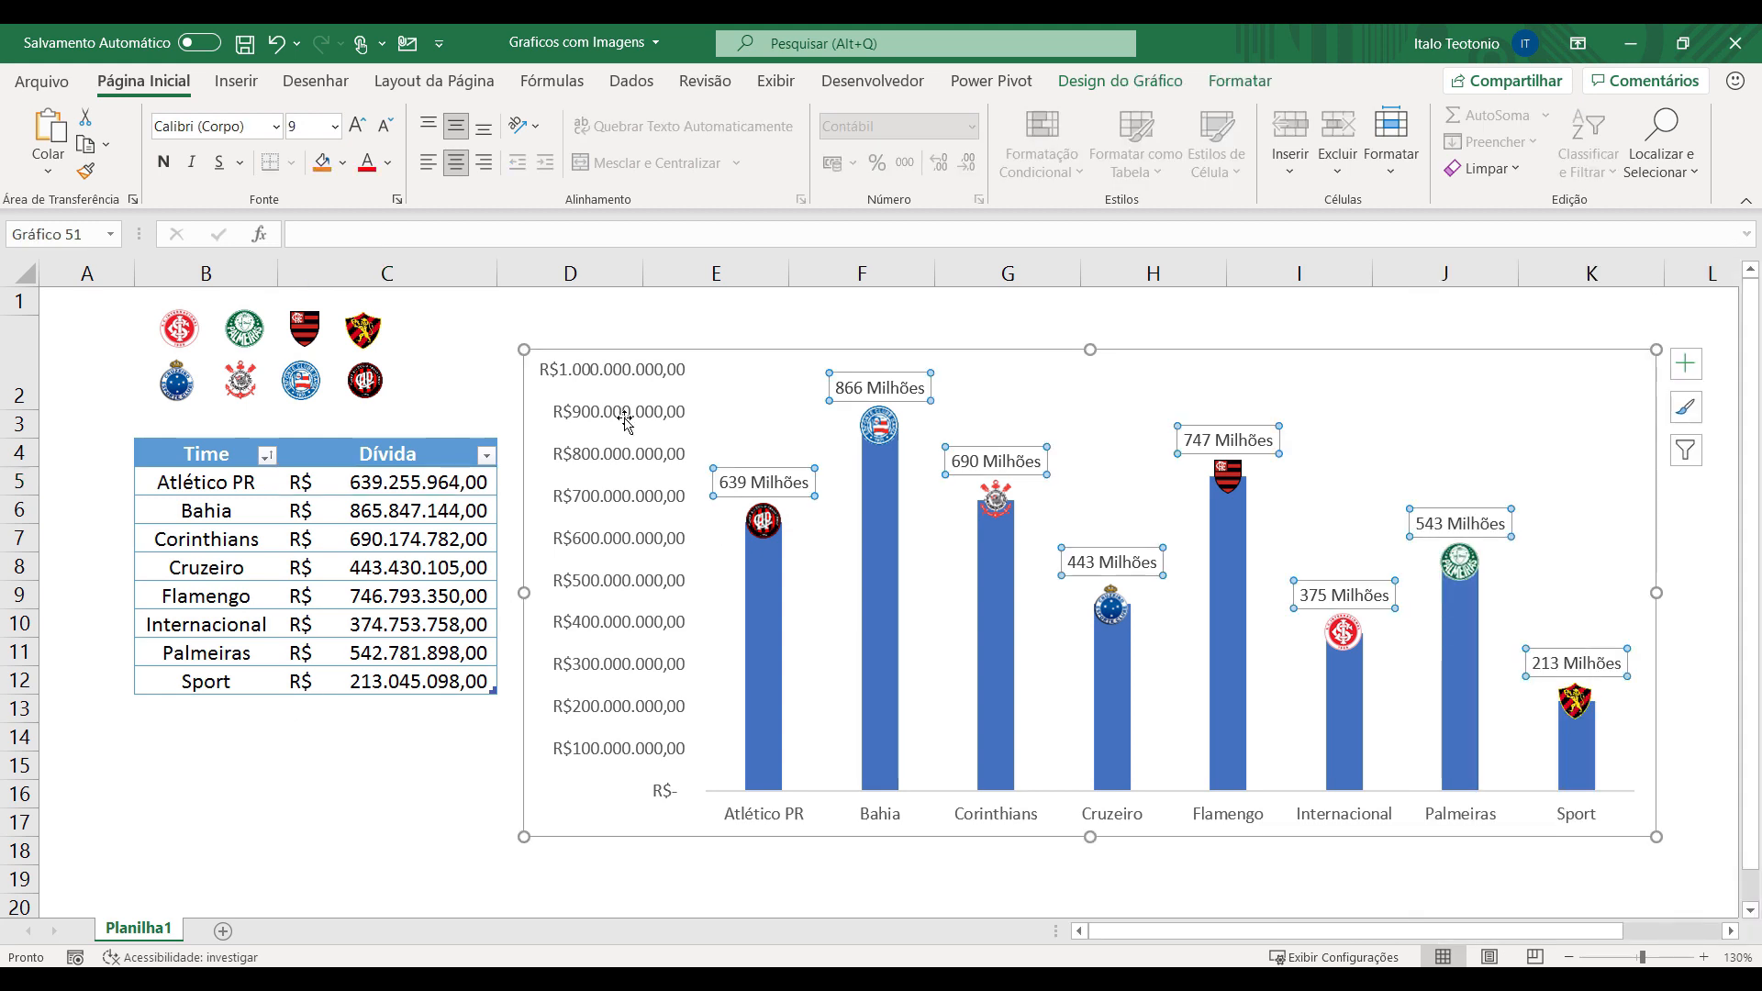
pyautogui.click(163, 161)
pyautogui.click(229, 131)
pyautogui.write('Segoe UI')
pyautogui.press('Return')
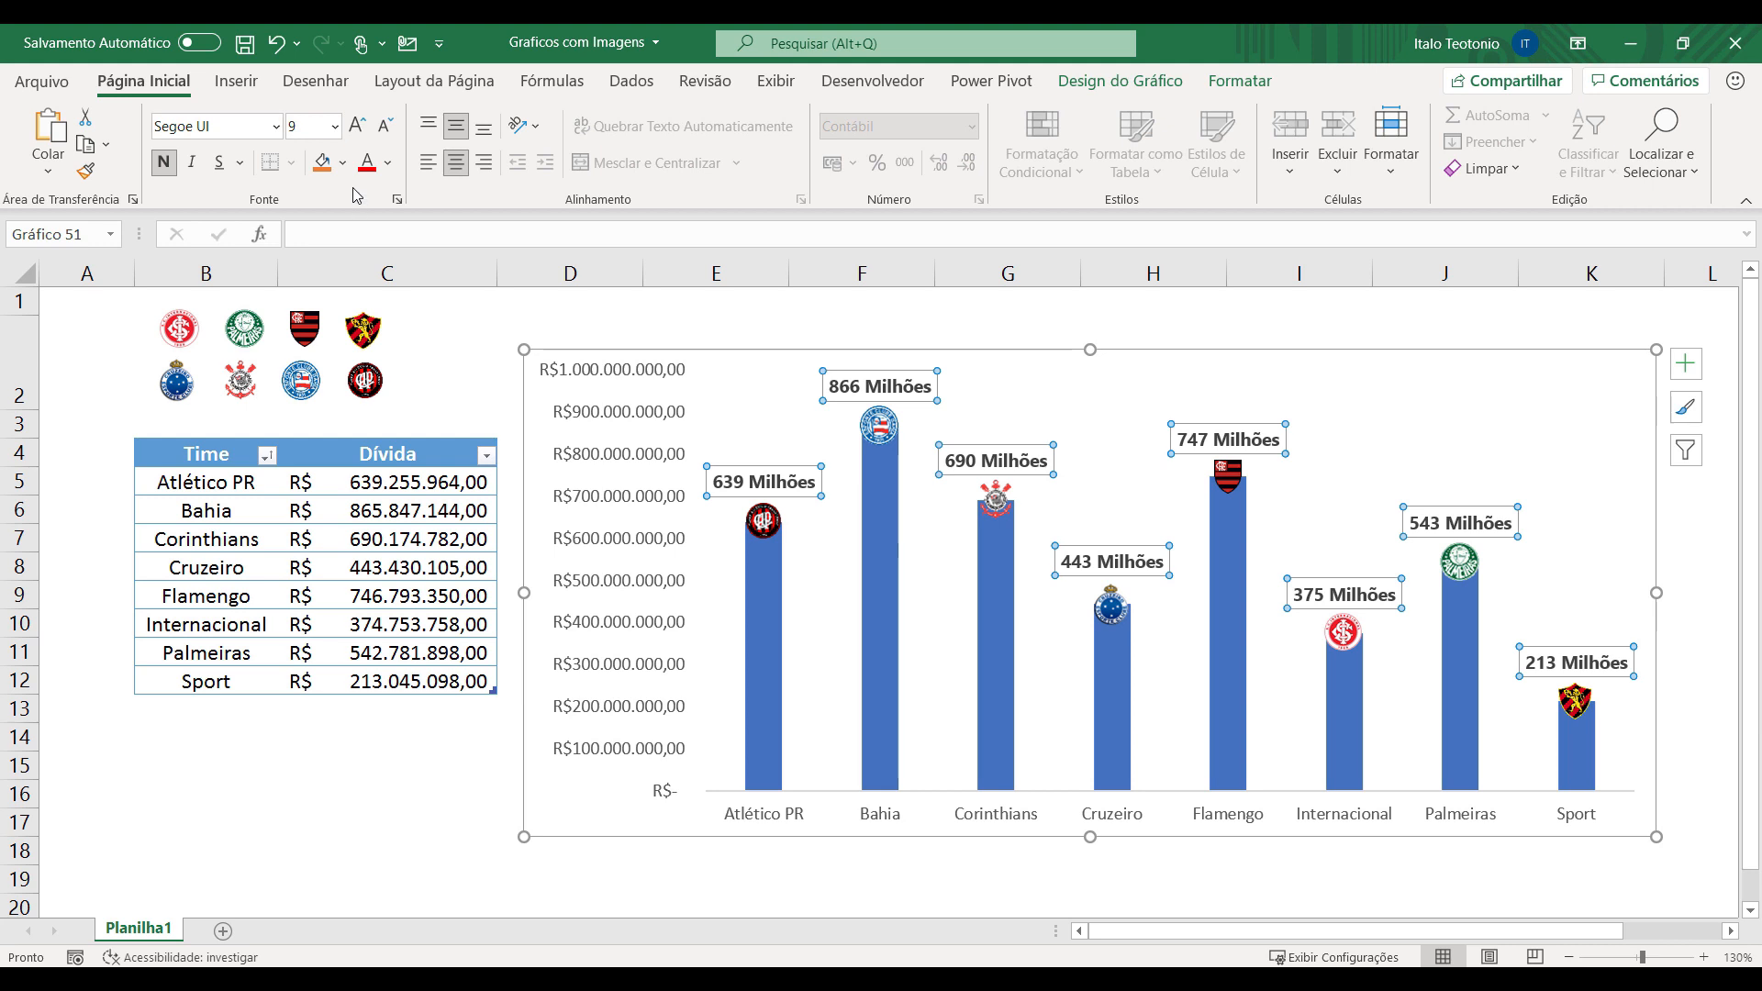
pyautogui.click(358, 126)
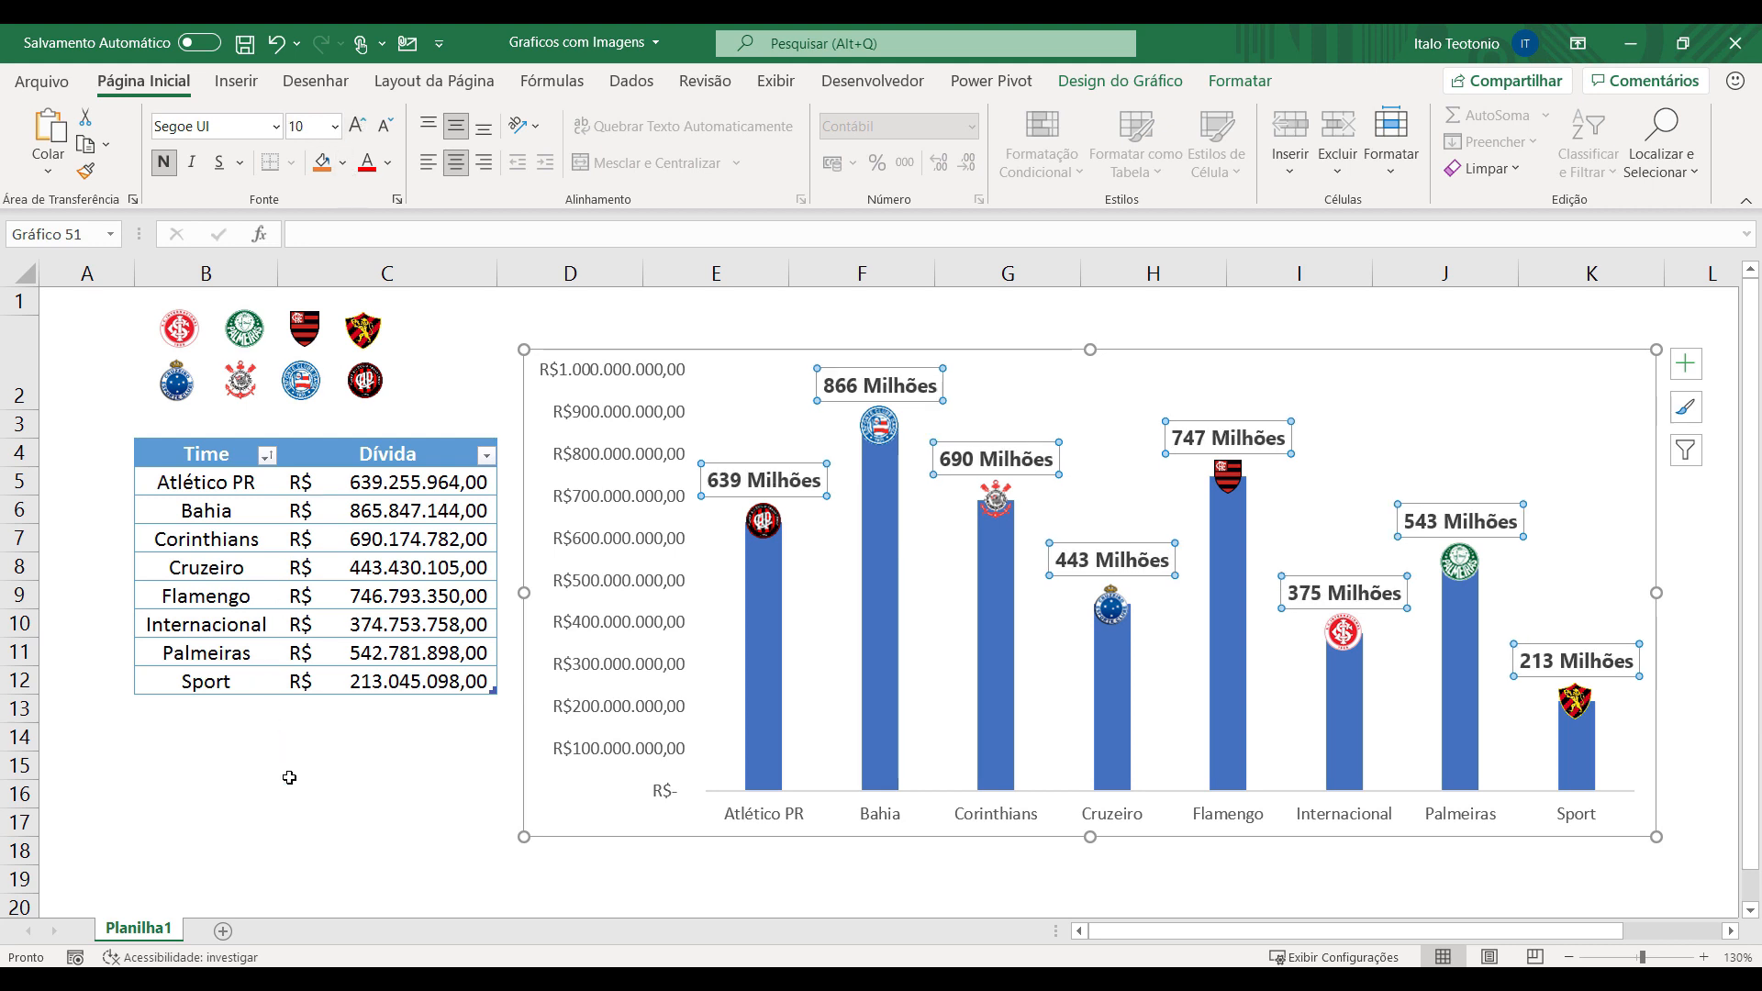
pyautogui.click(311, 823)
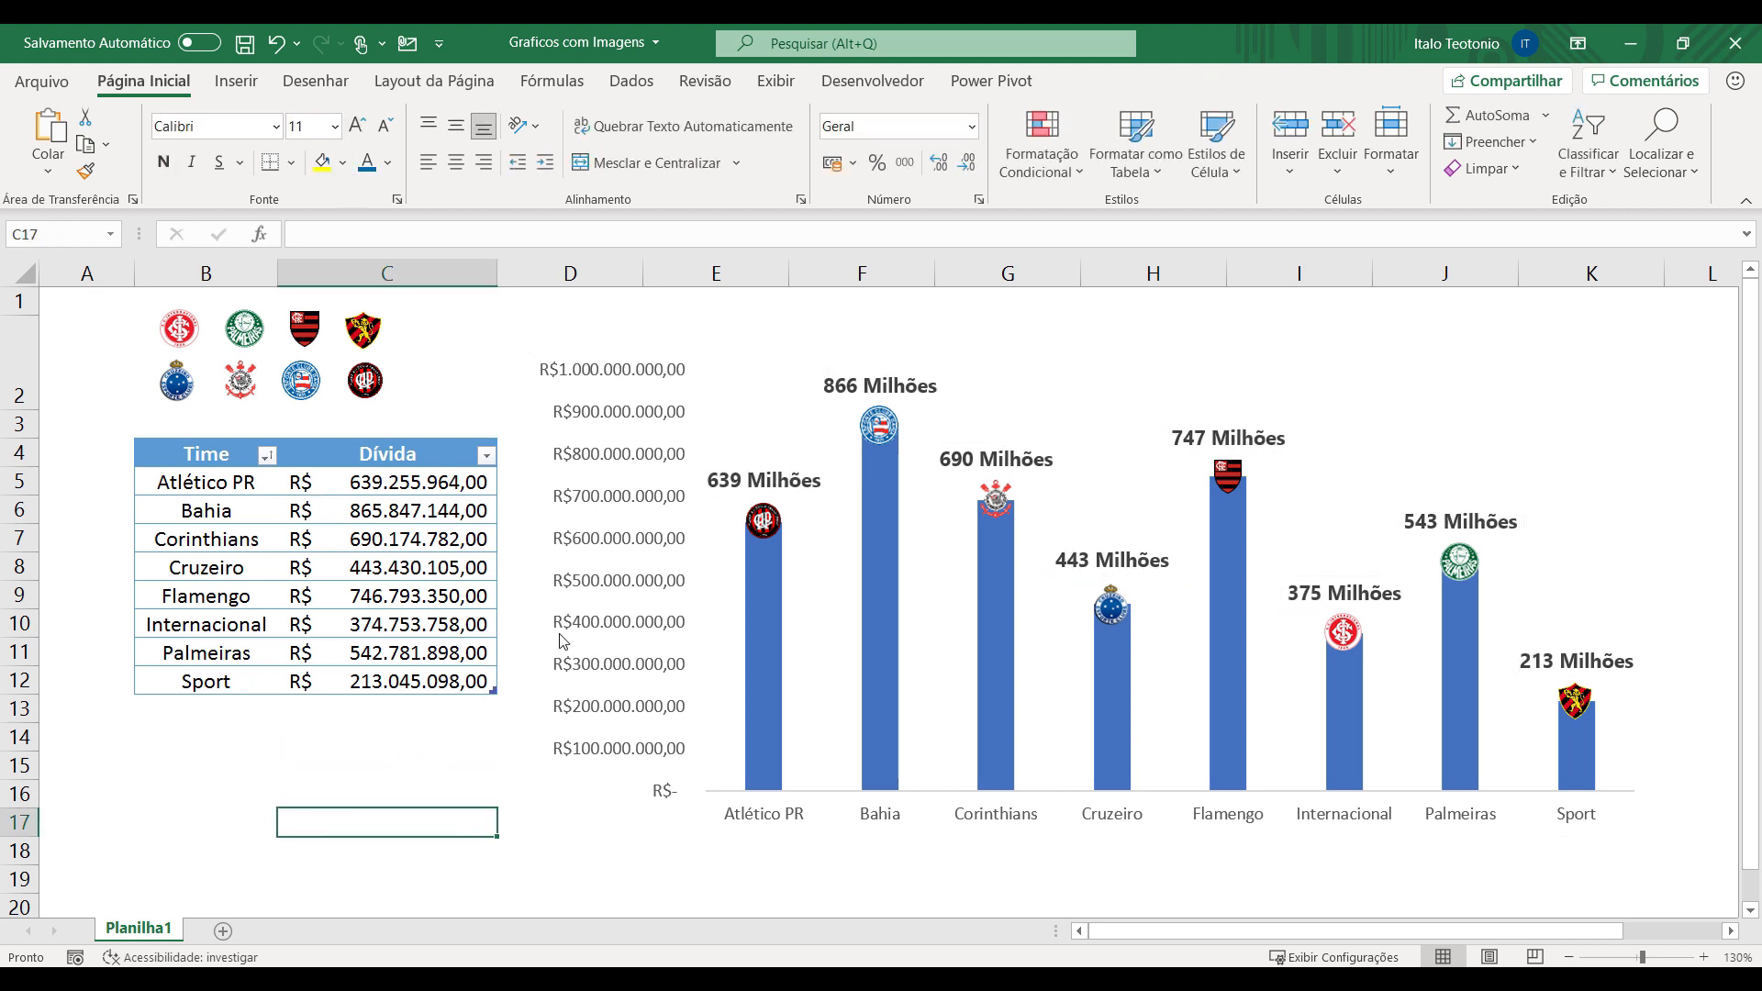
# Delete the vertical value axis from the chart.
pyautogui.click(619, 552)
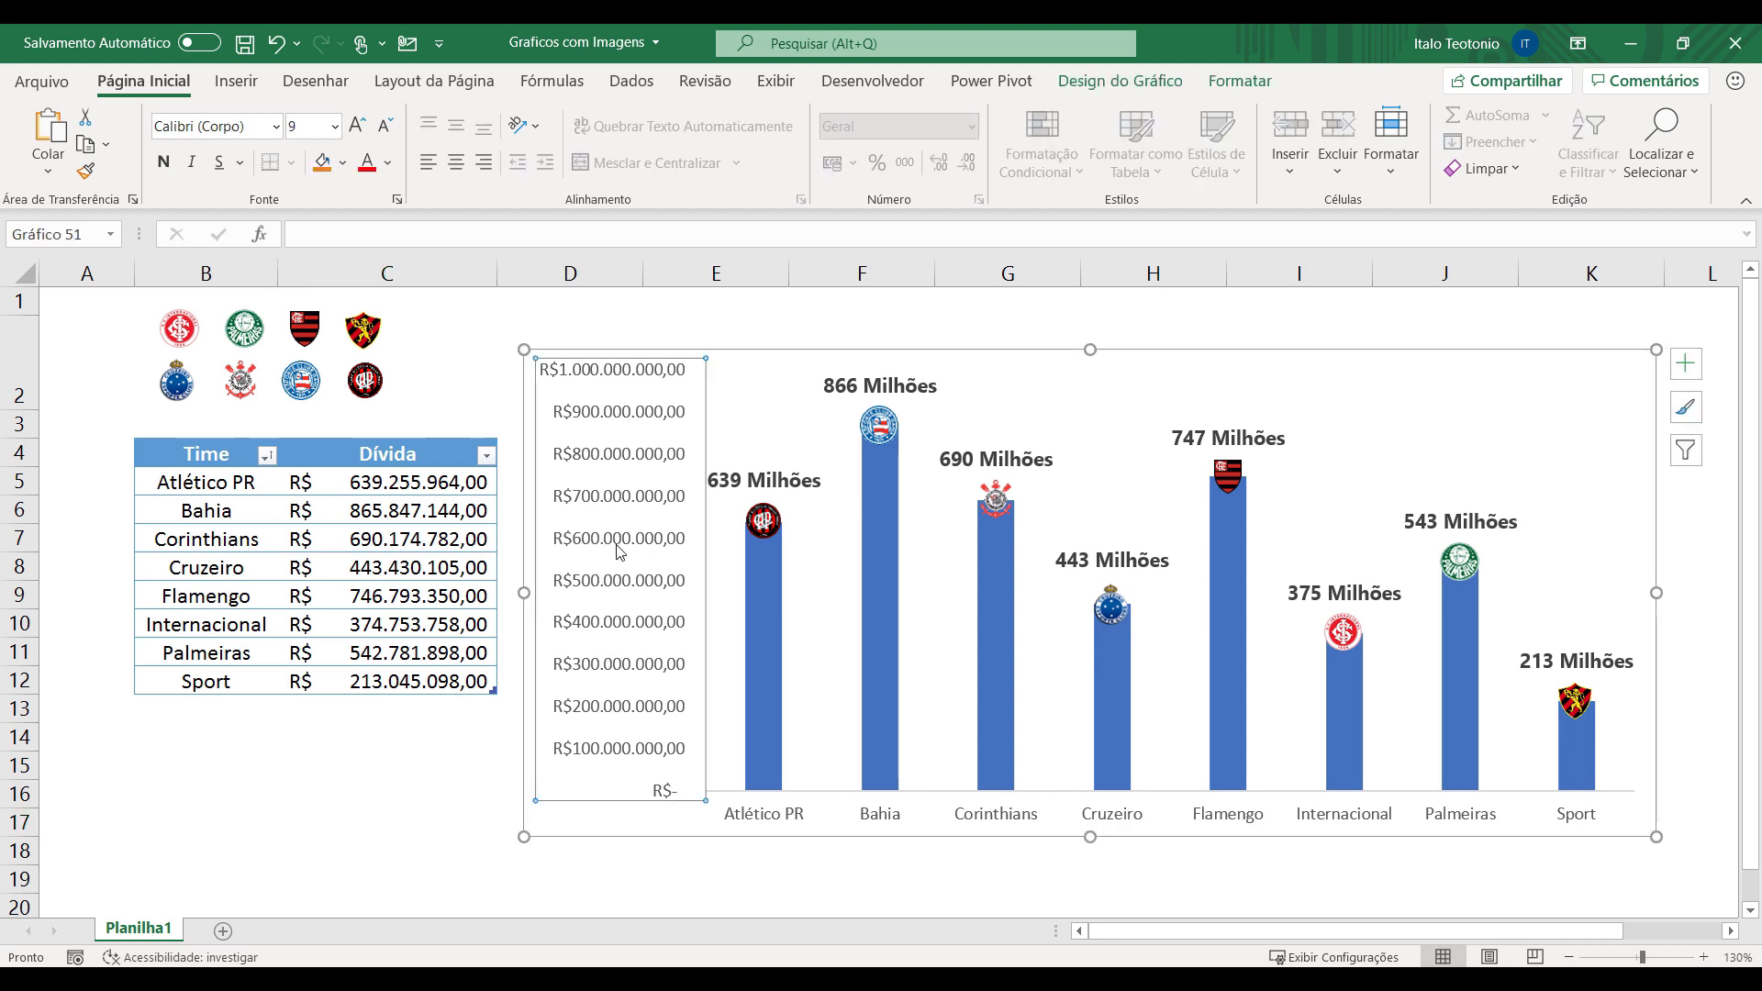
pyautogui.press('Delete')
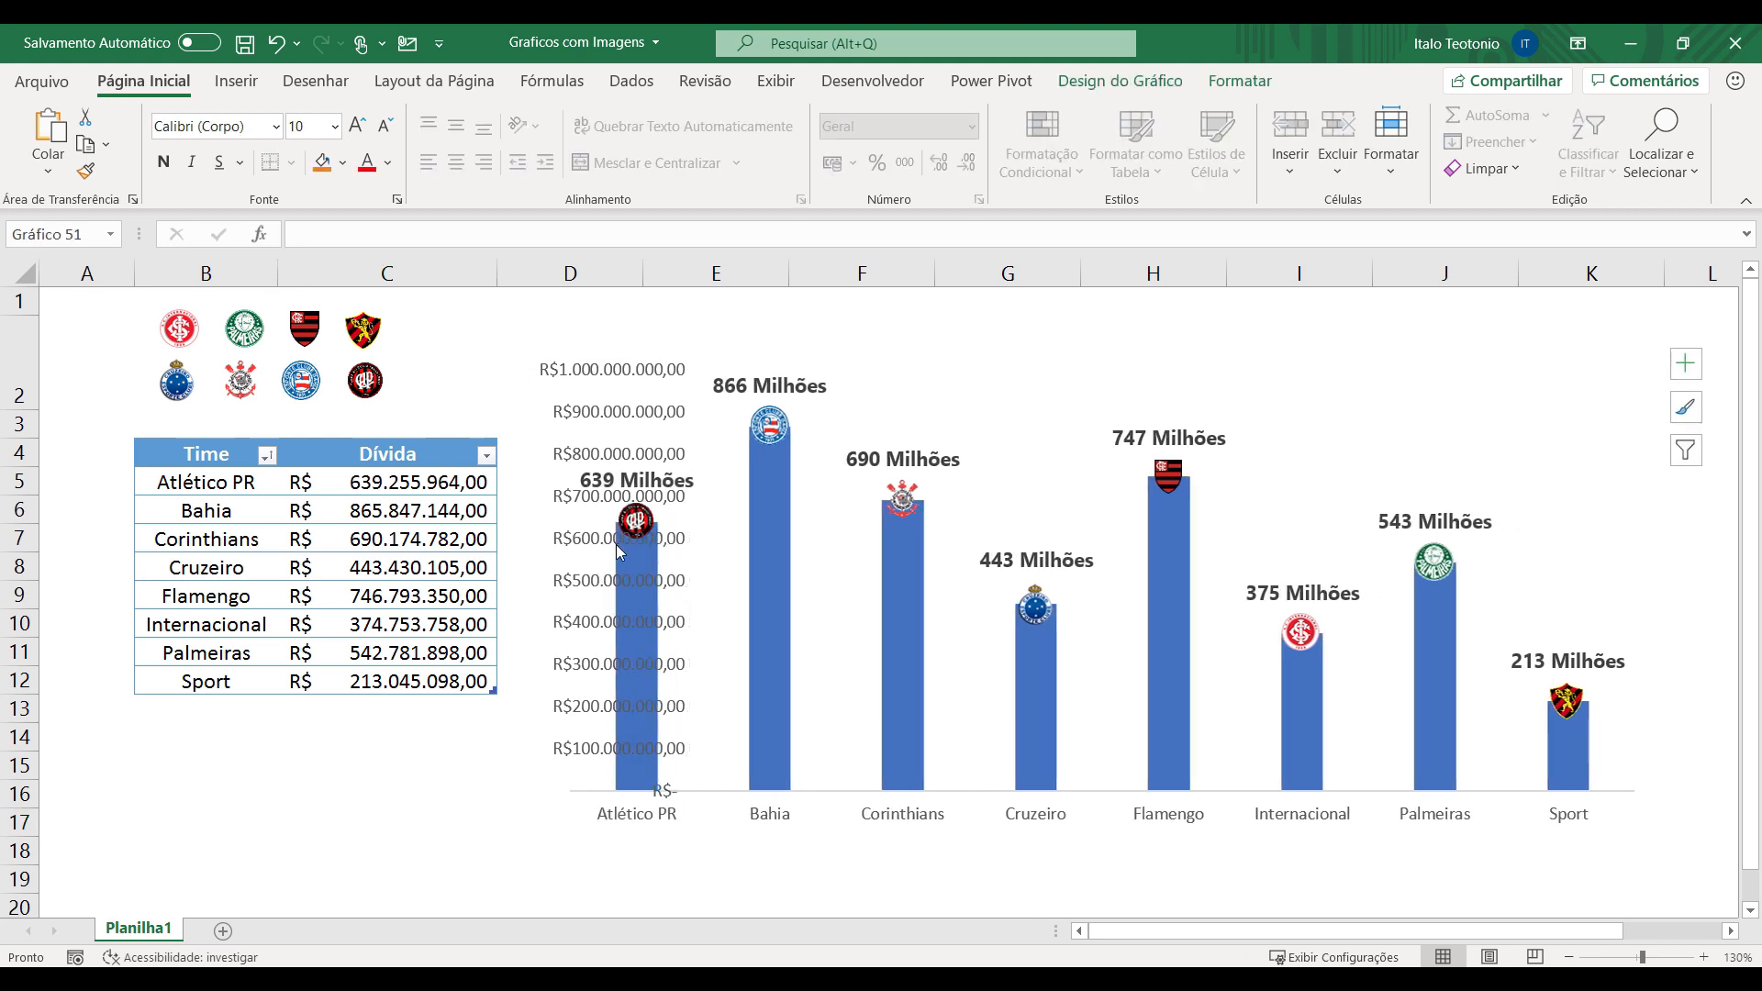
# Draw a rectangle with rounded top corners over the chart, about 21.15 cm wide and 8.73 cm high, and shift it slightly upward.
pyautogui.click(424, 747)
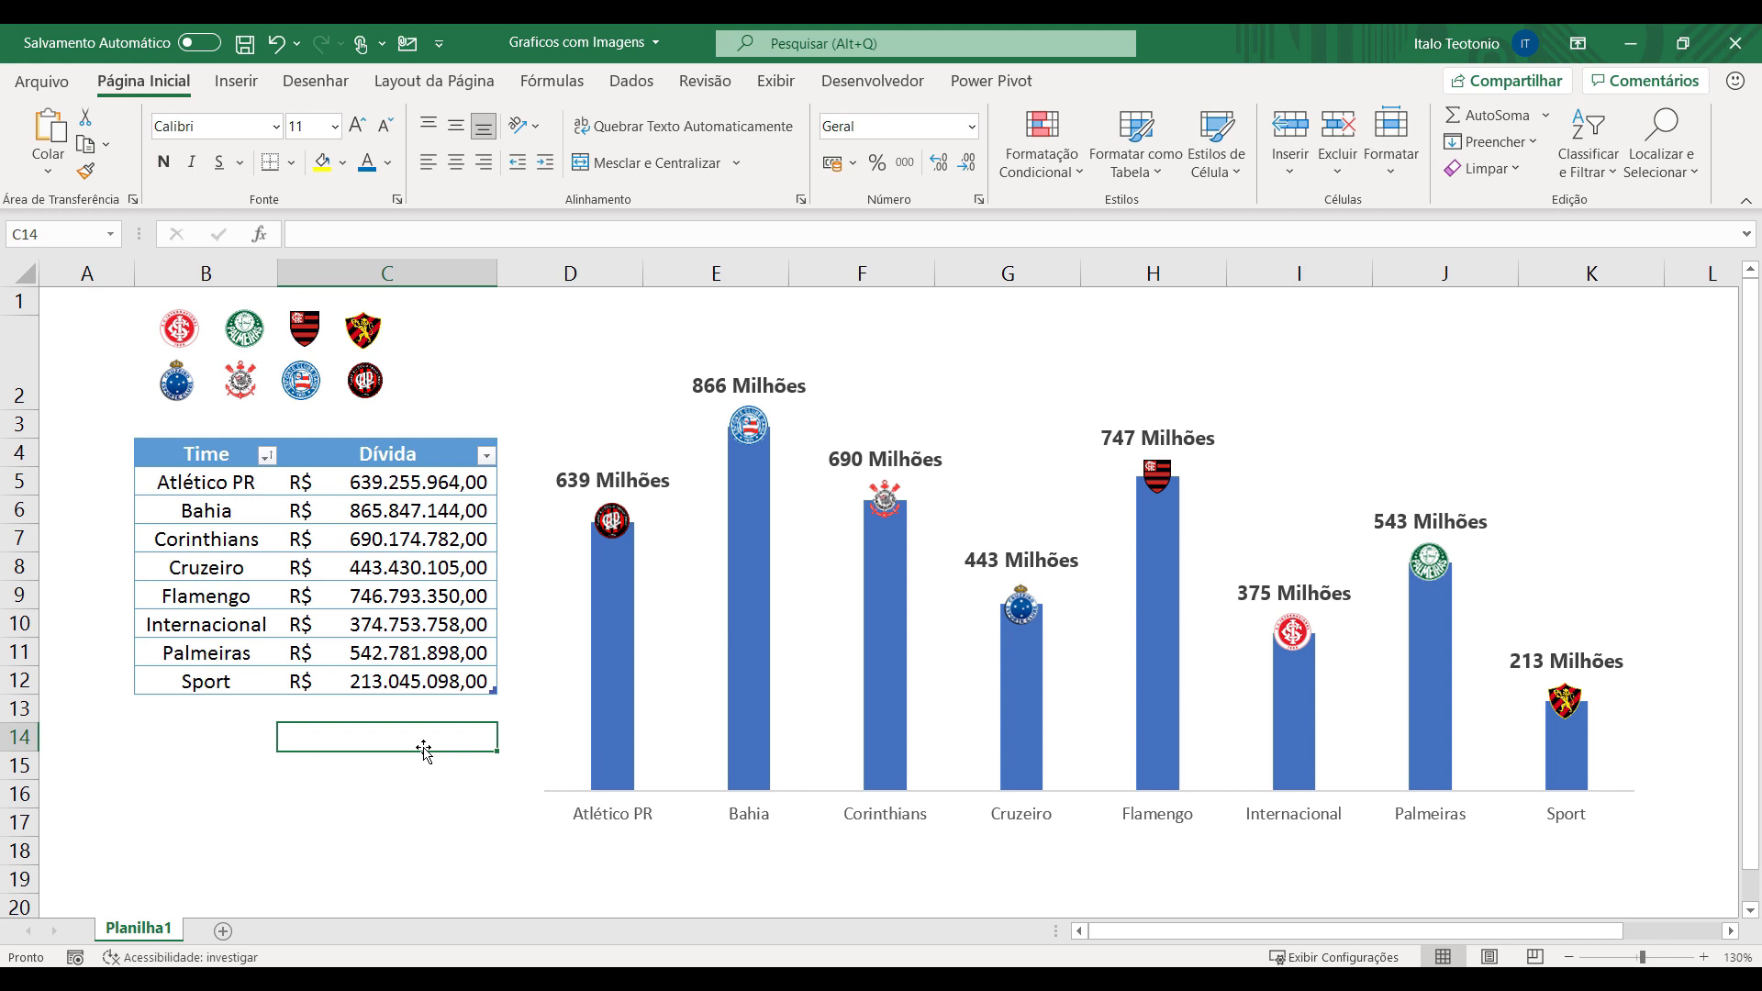
pyautogui.click(225, 84)
pyautogui.click(298, 147)
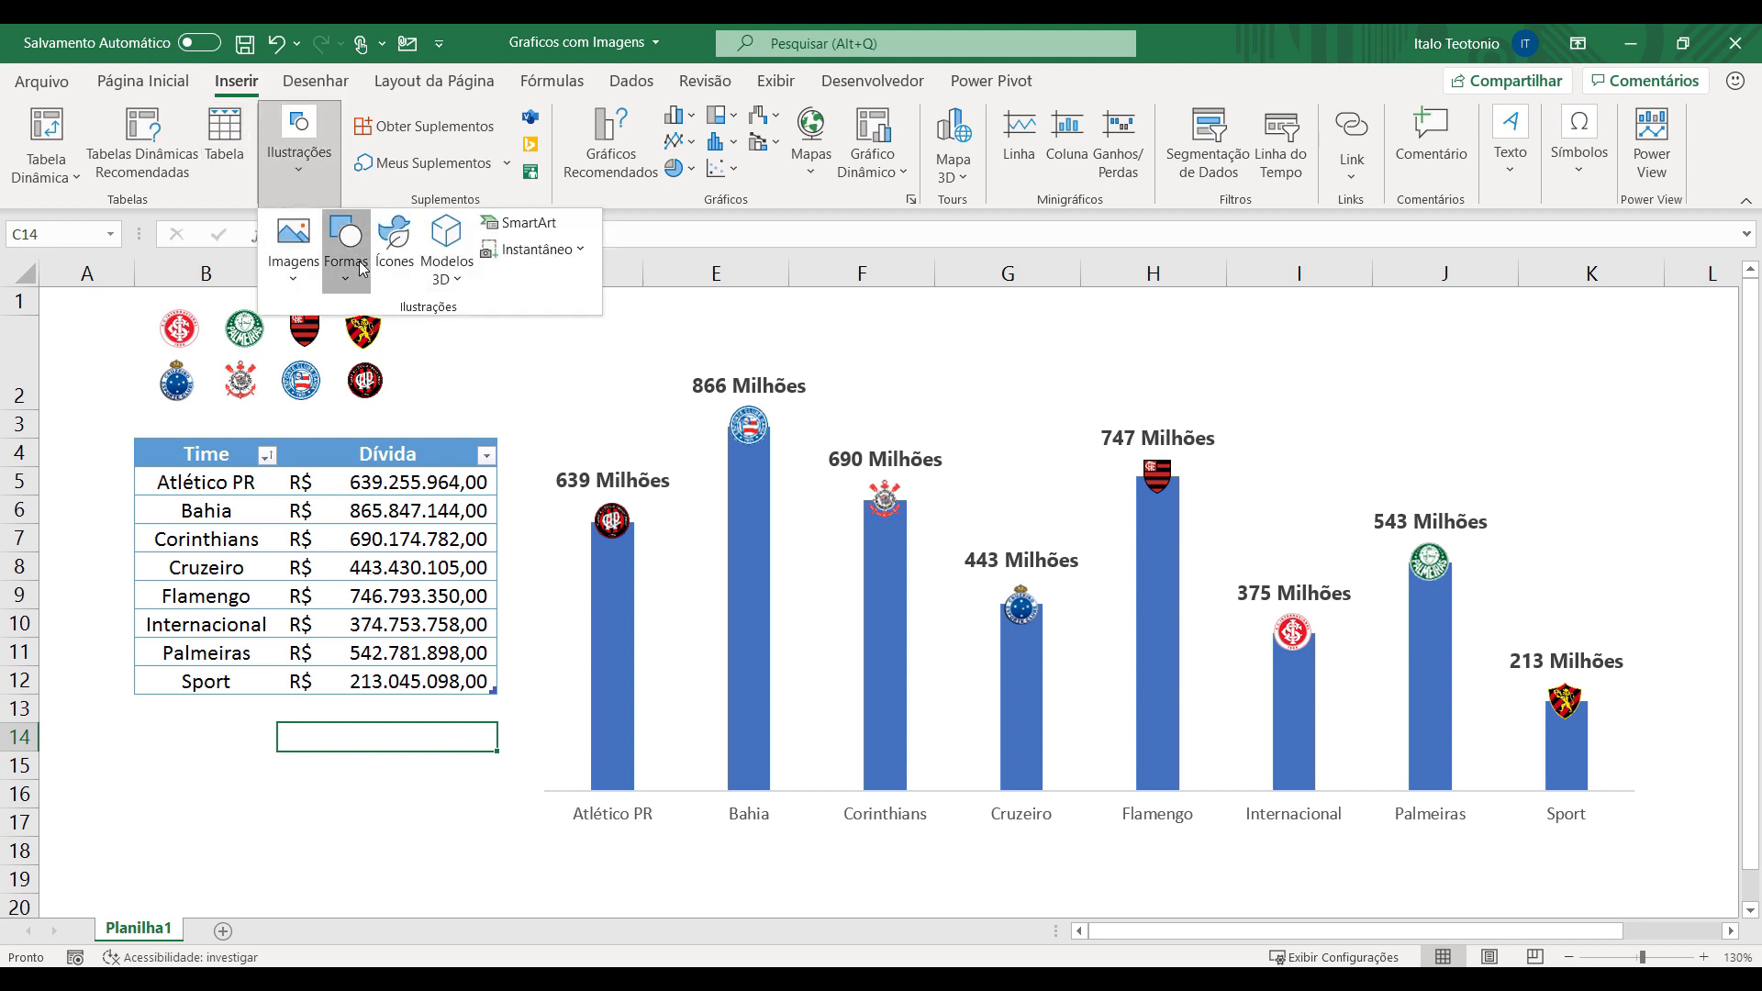
pyautogui.click(347, 261)
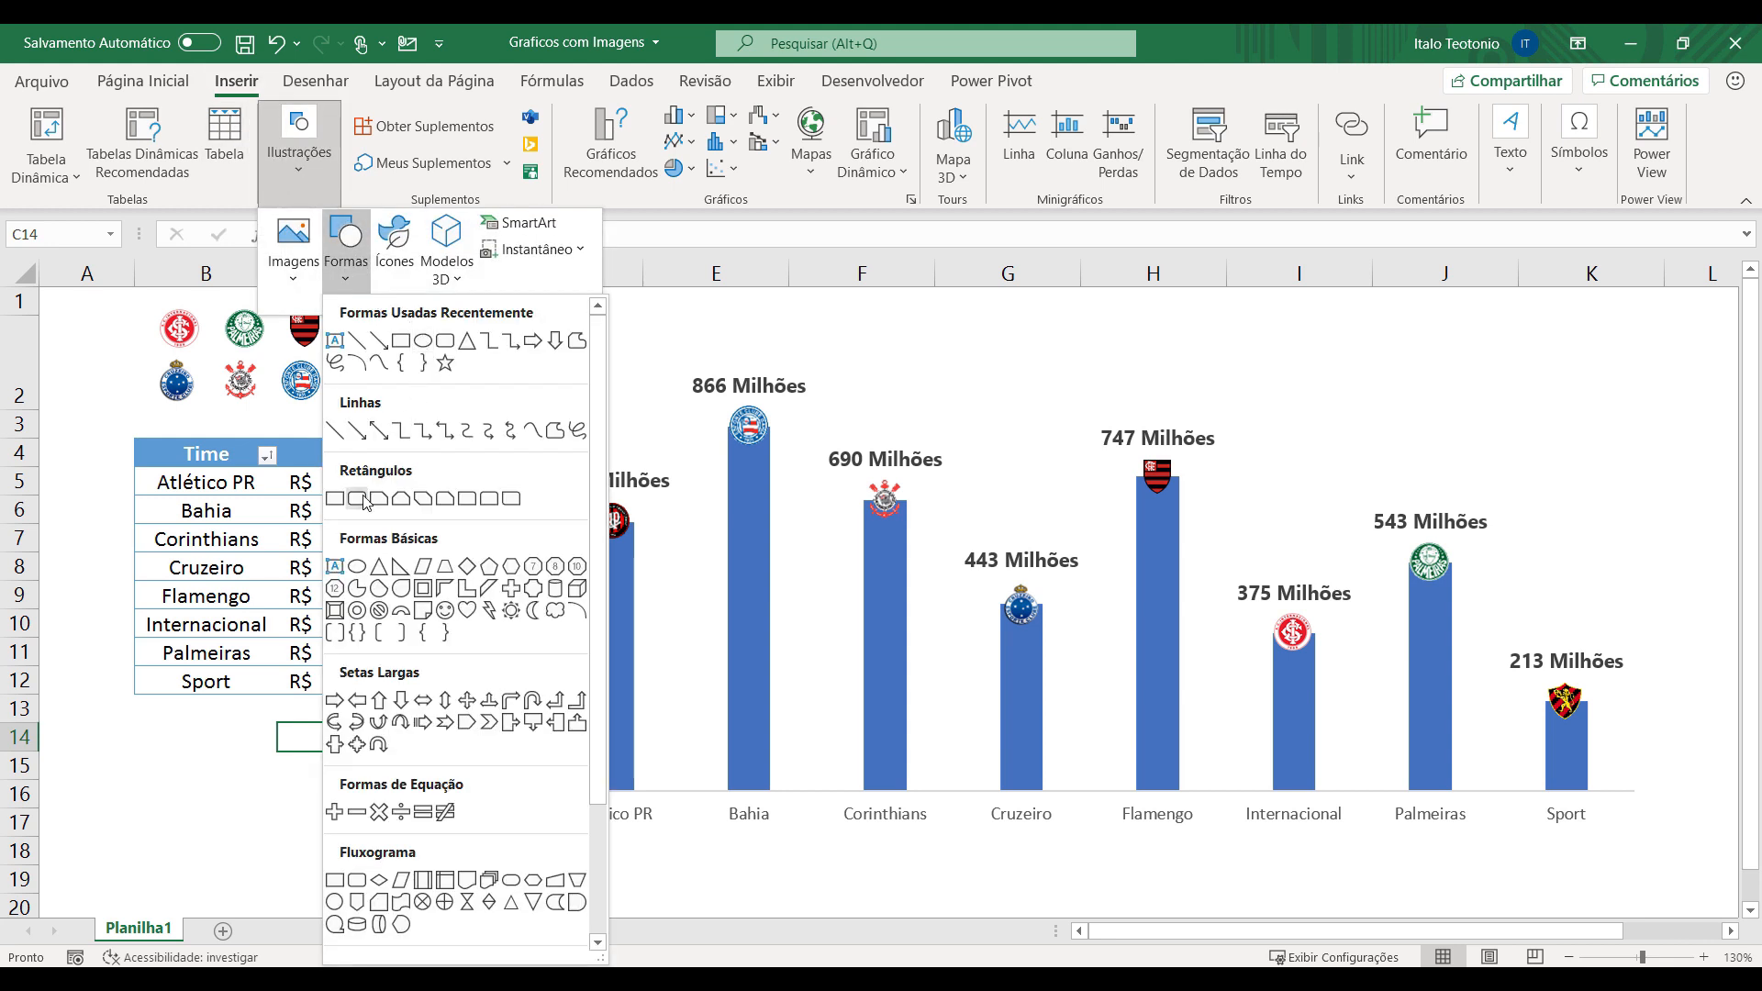
pyautogui.click(493, 507)
pyautogui.moveTo(511, 353); pyautogui.dragTo(1703, 847)
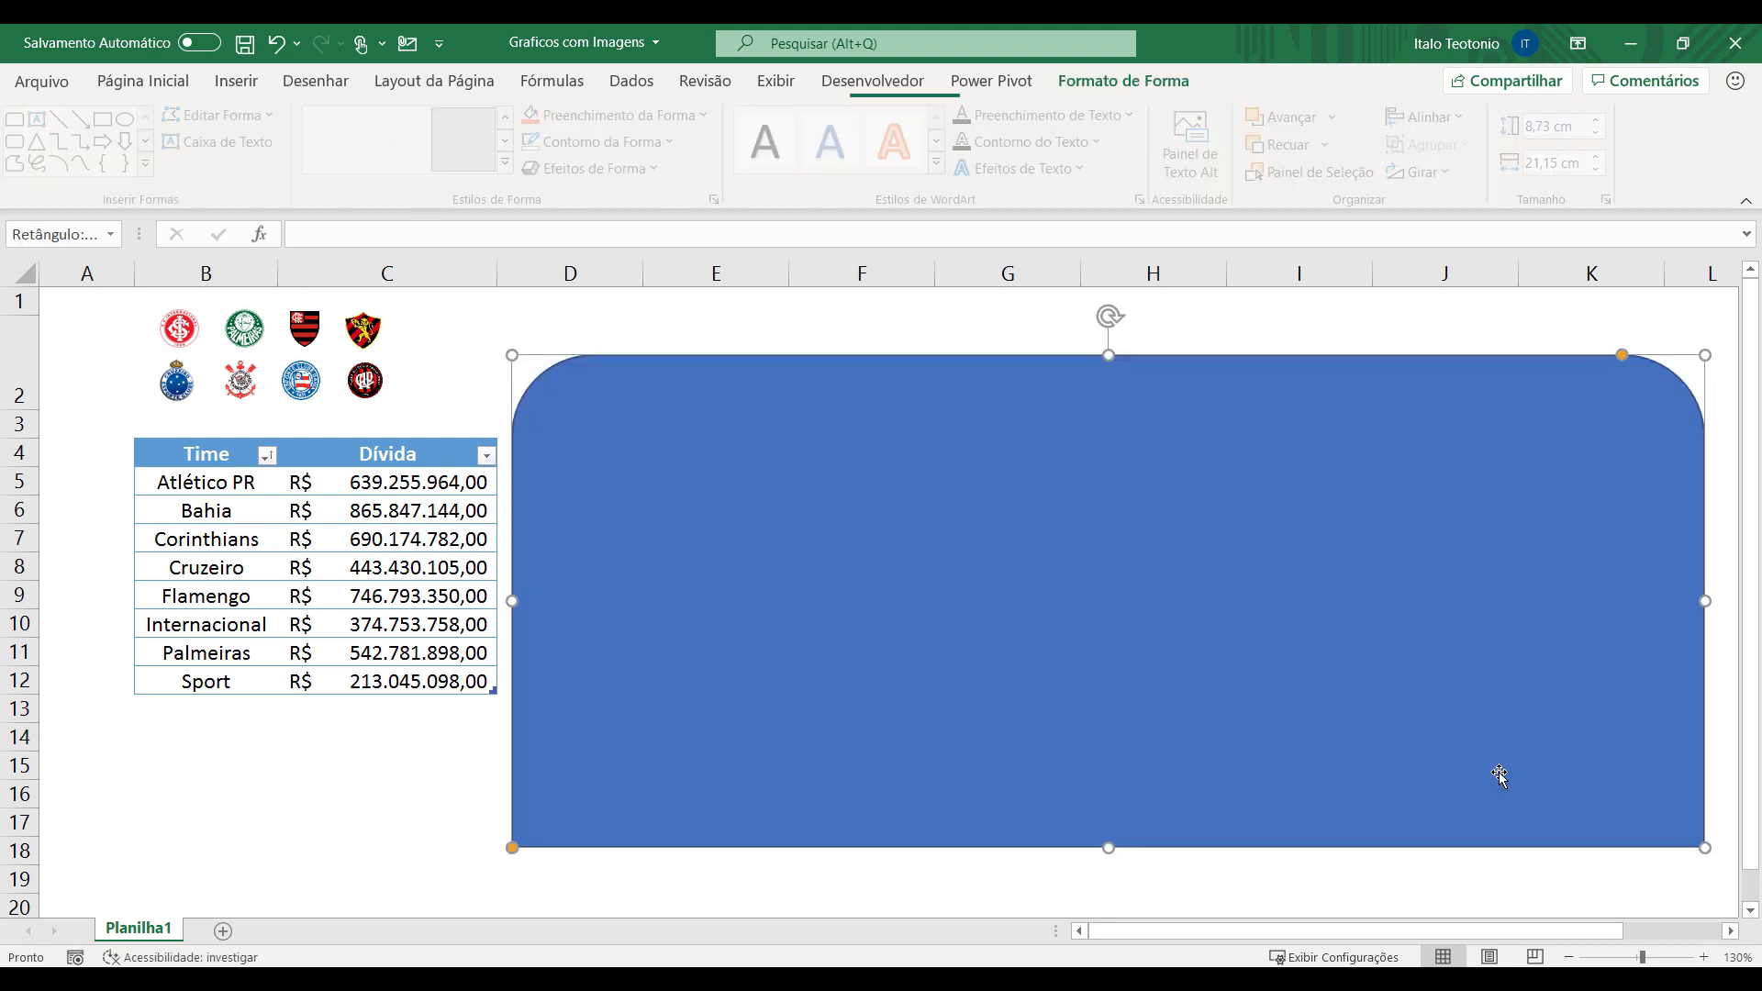
pyautogui.moveTo(951, 425); pyautogui.dragTo(953, 397)
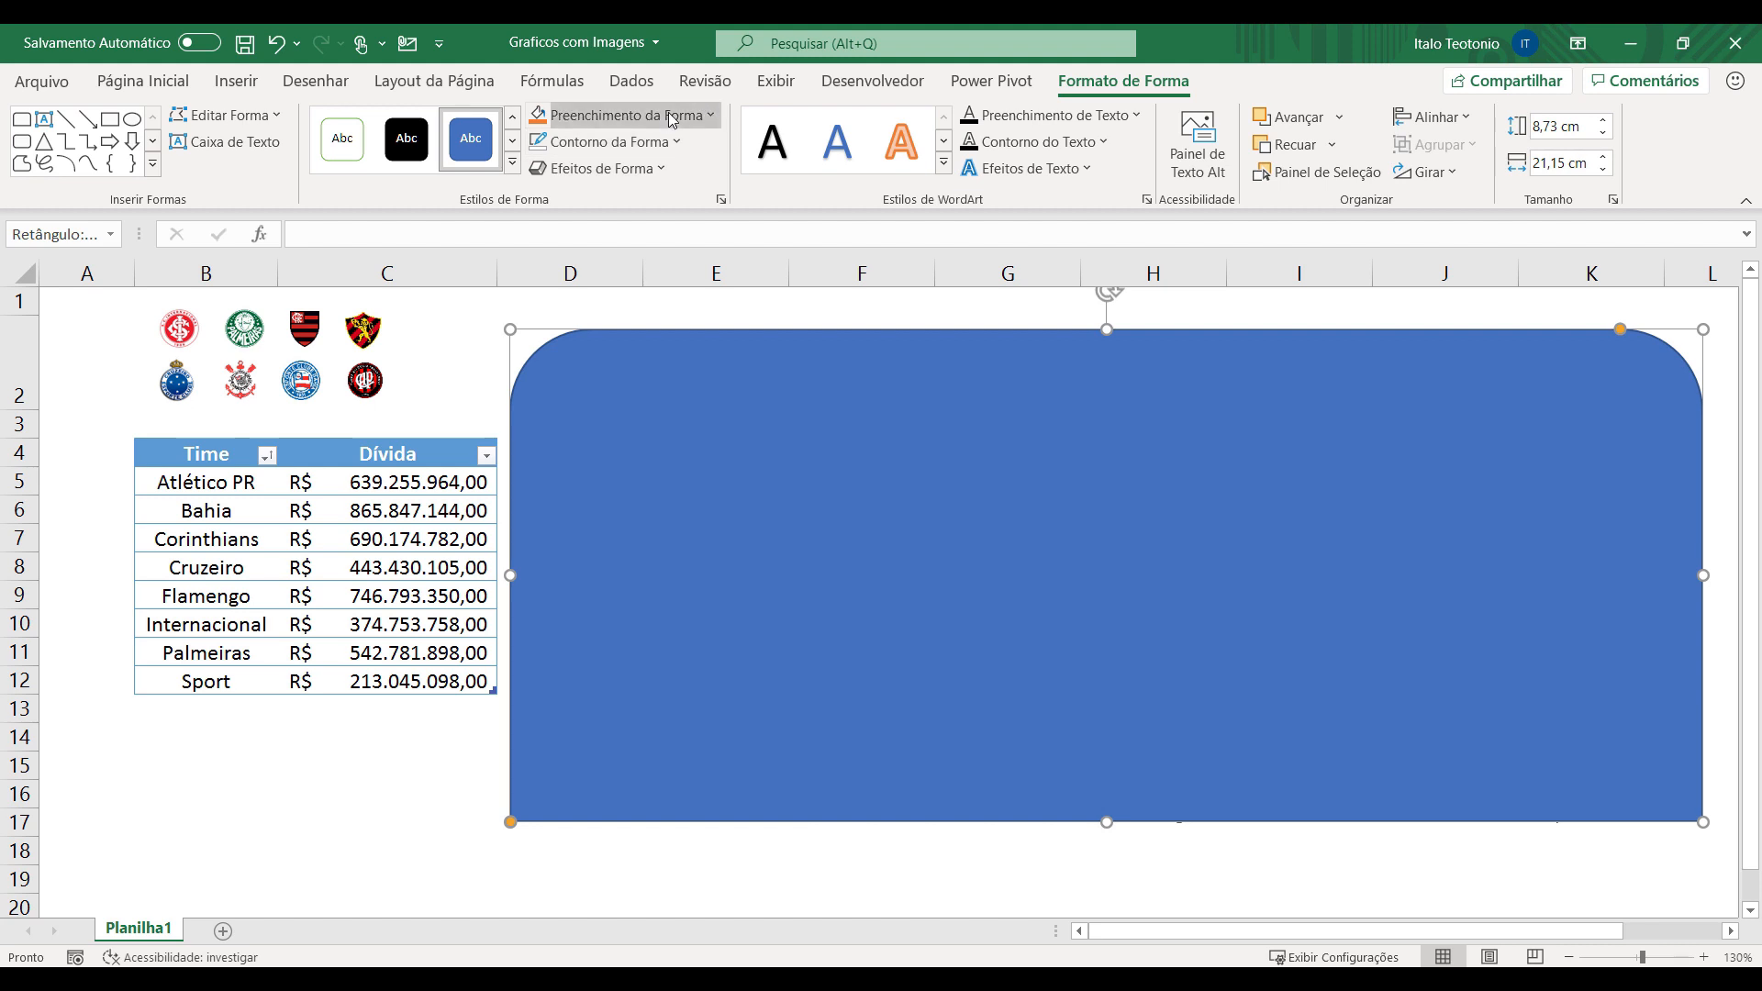
# Give the rectangle a white fill, no outline and an outer shadow offset to the lower right.
pyautogui.click(642, 115)
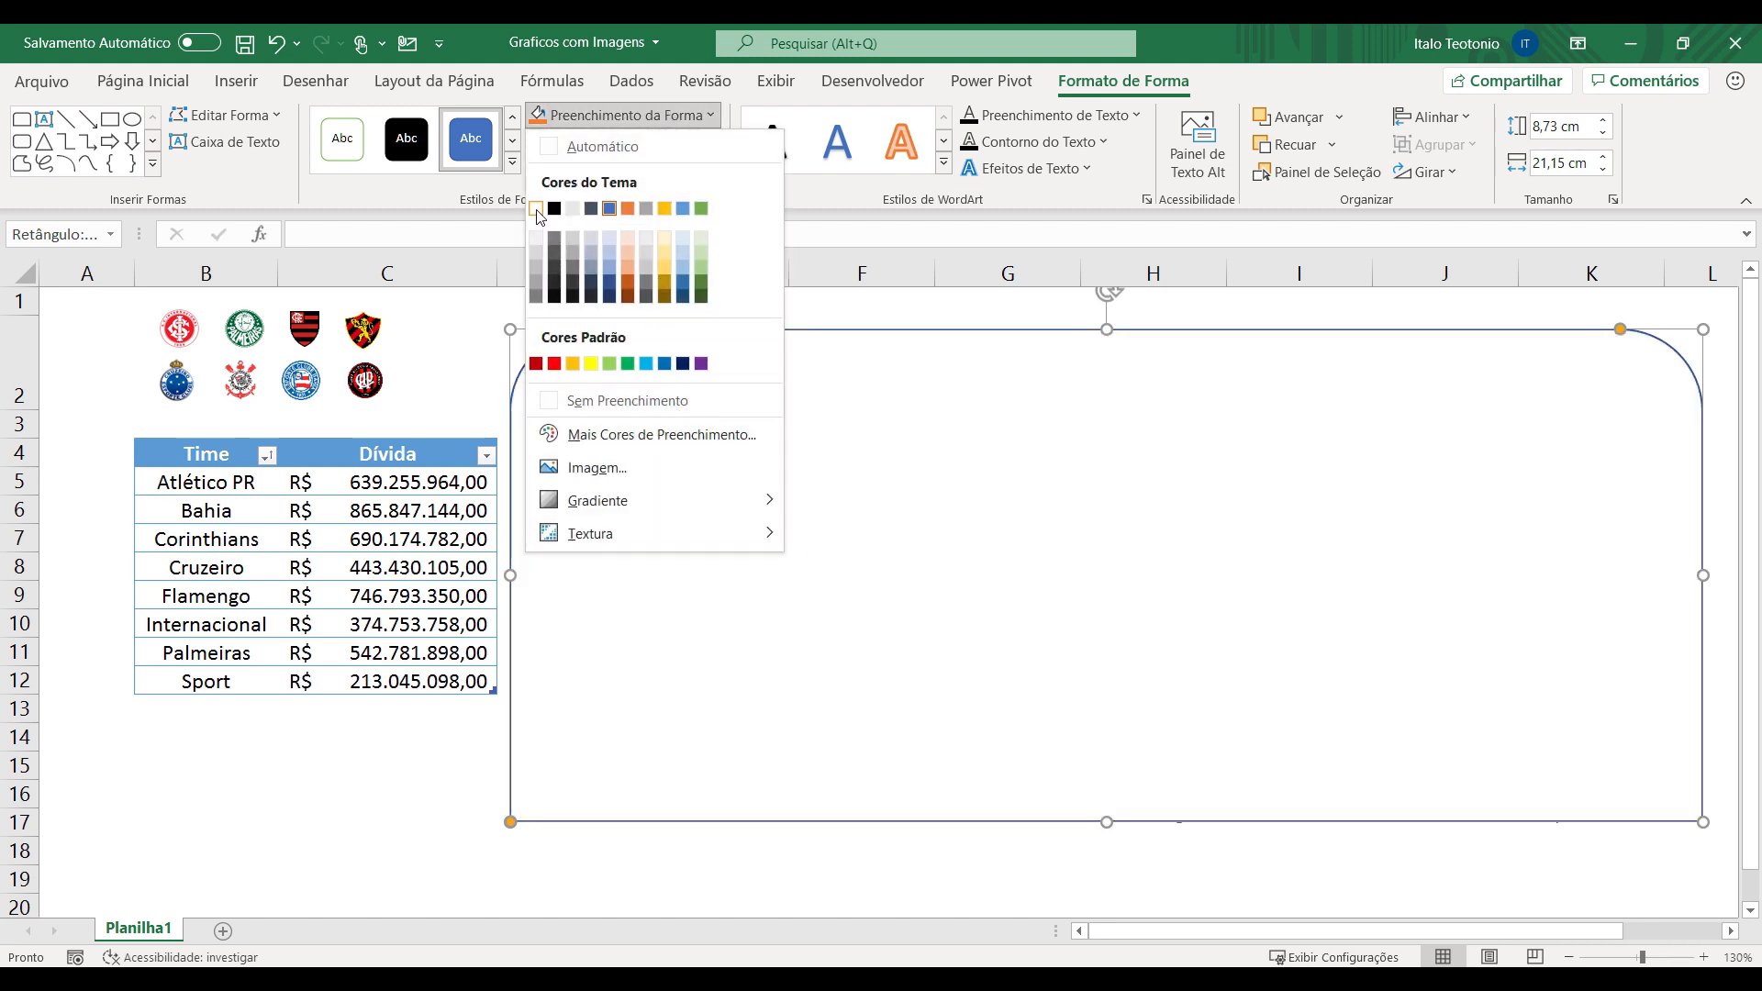
pyautogui.click(536, 209)
pyautogui.click(607, 142)
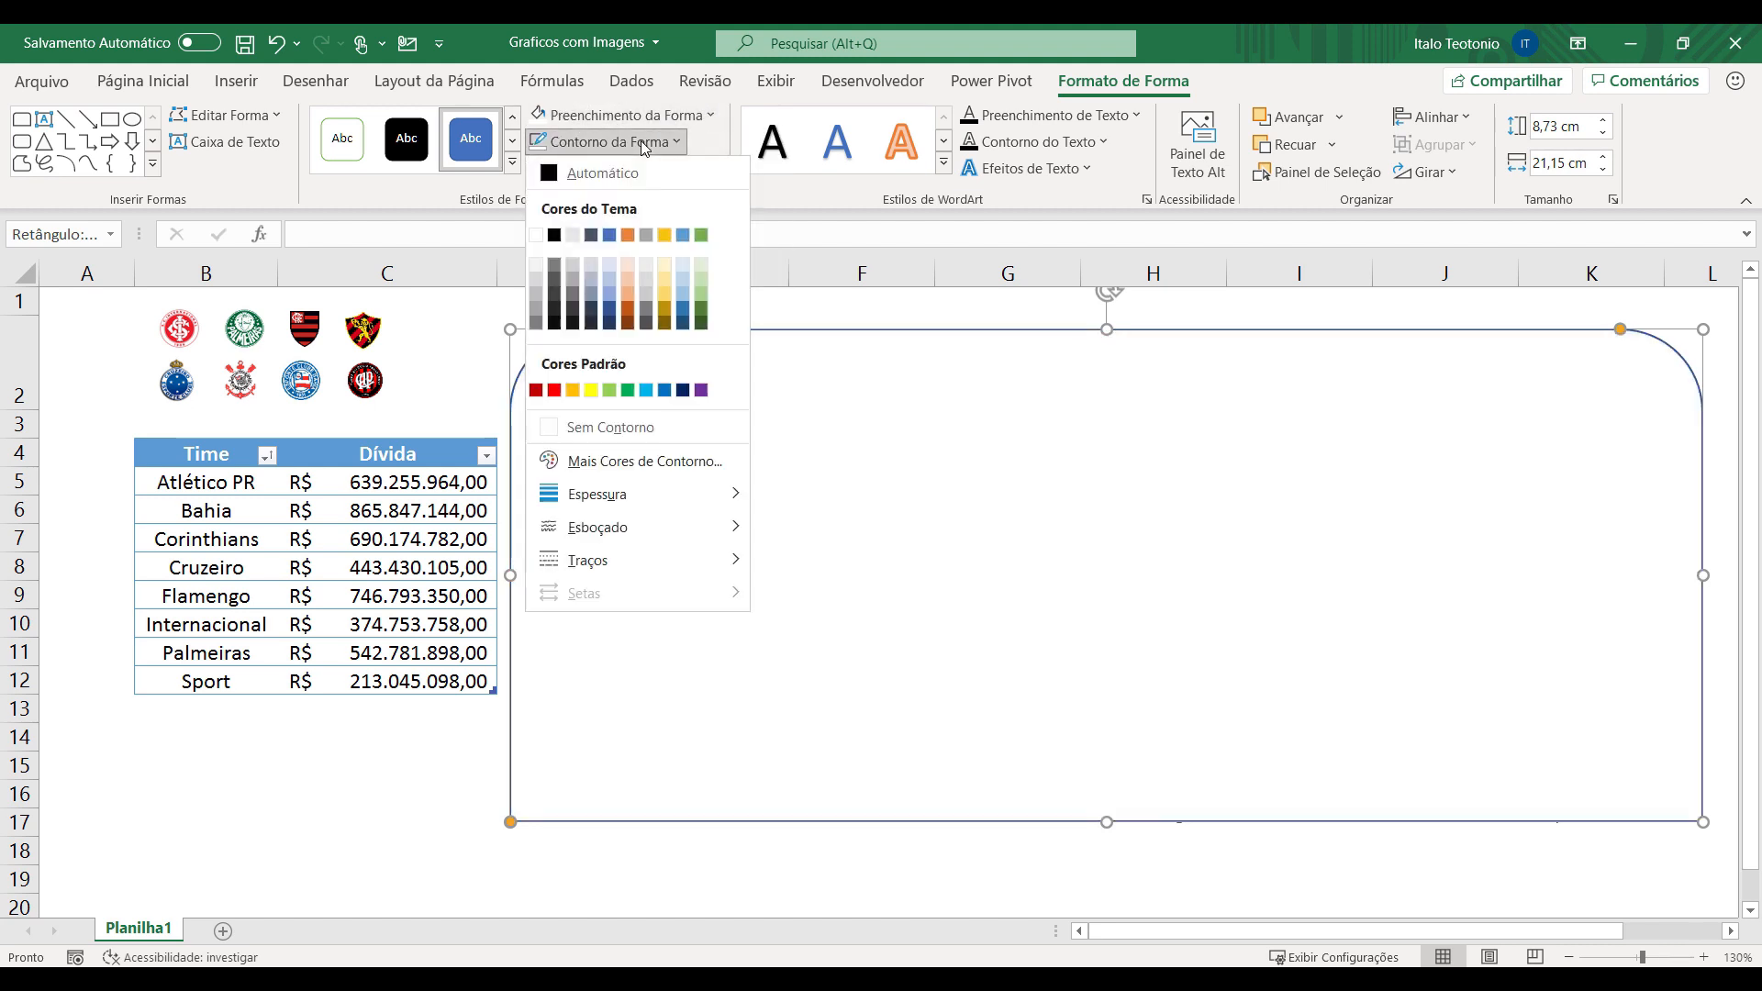
pyautogui.click(668, 427)
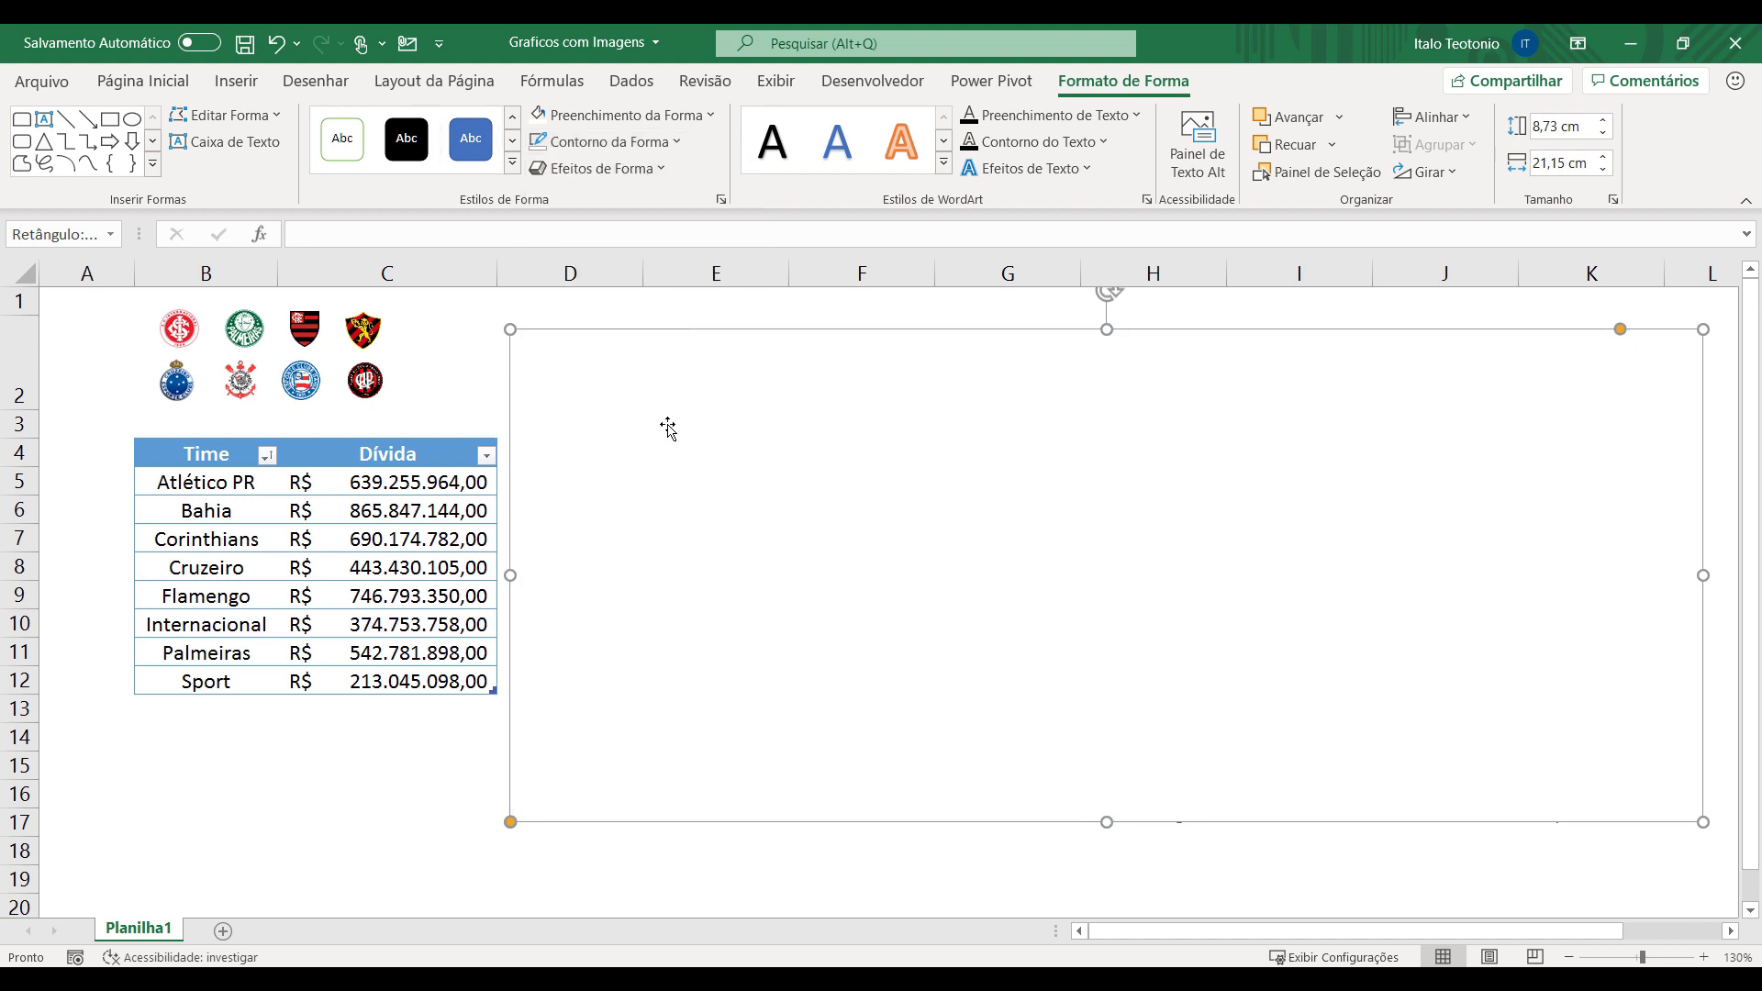
pyautogui.click(642, 173)
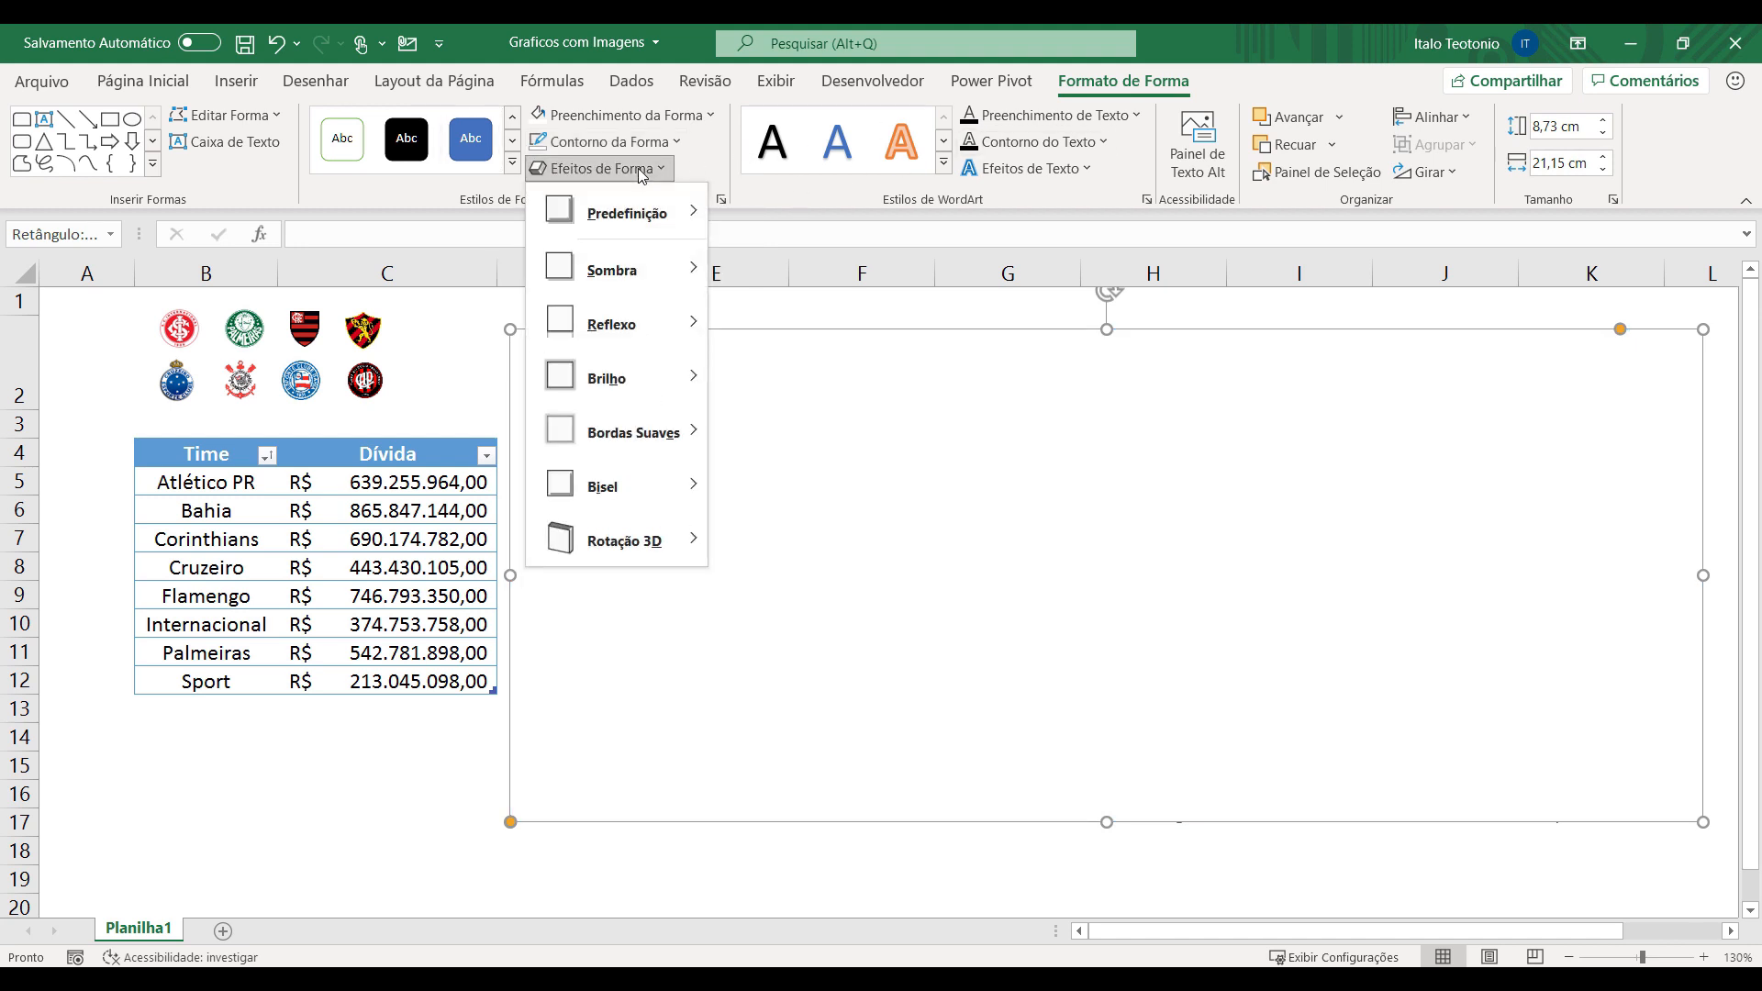
pyautogui.moveTo(642, 270)
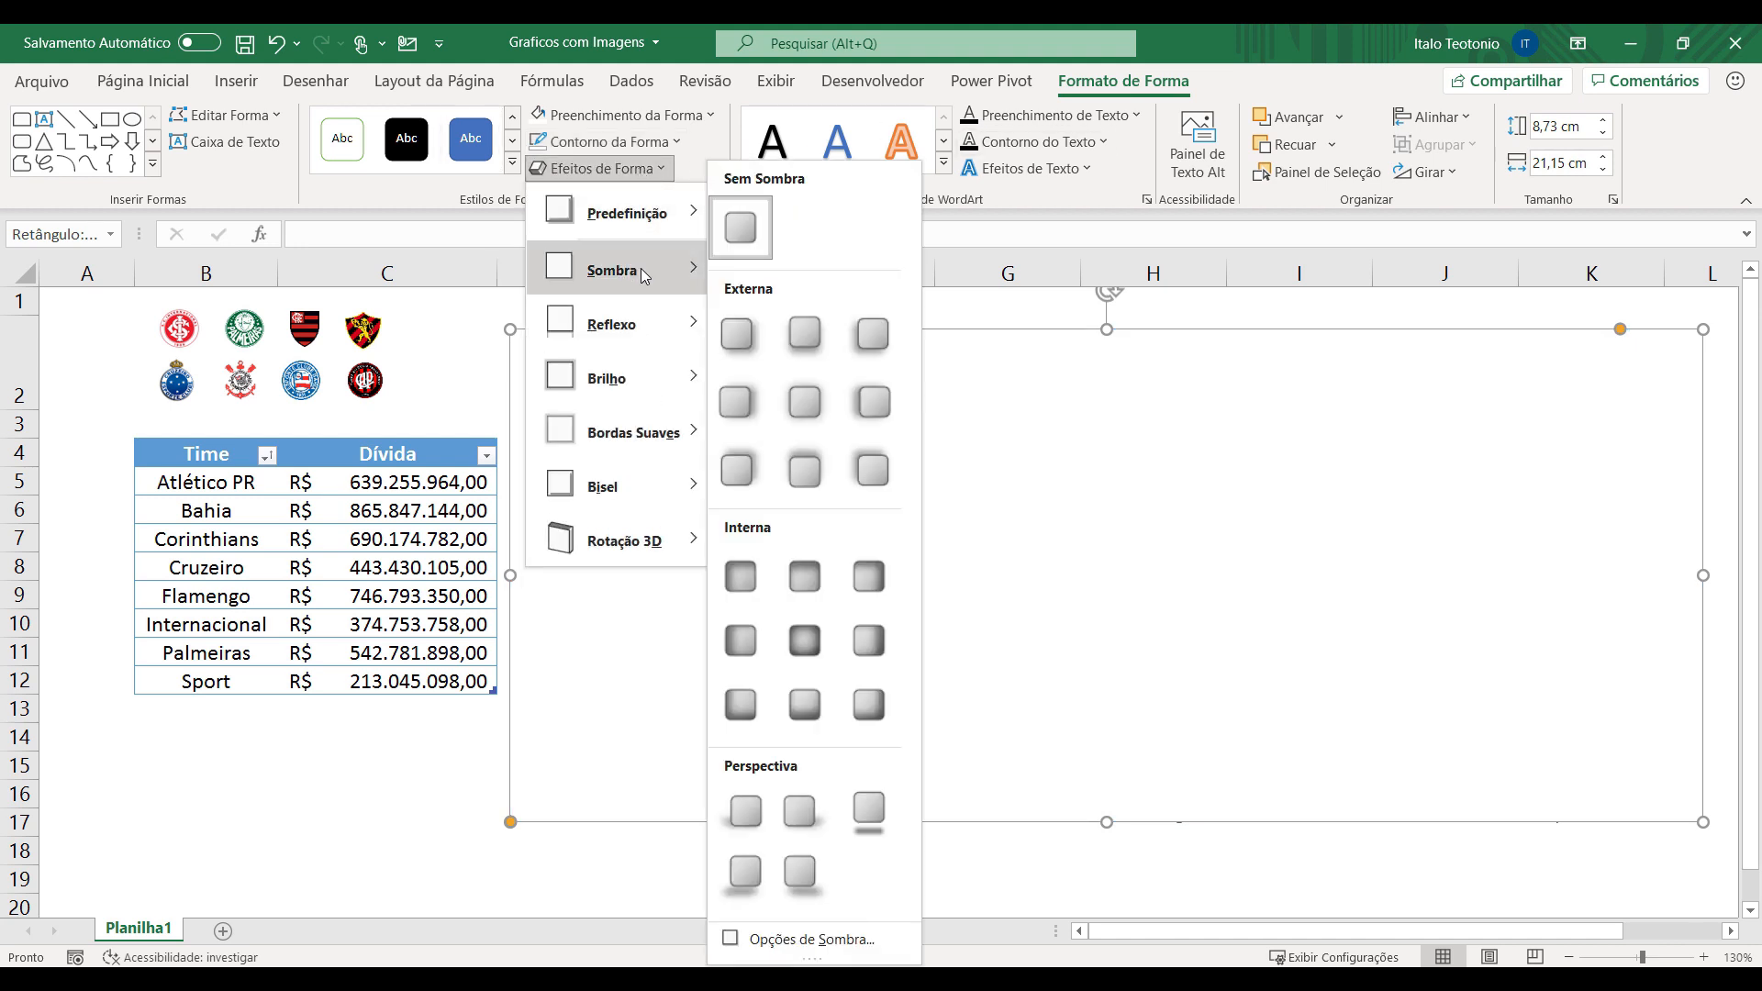
pyautogui.click(757, 345)
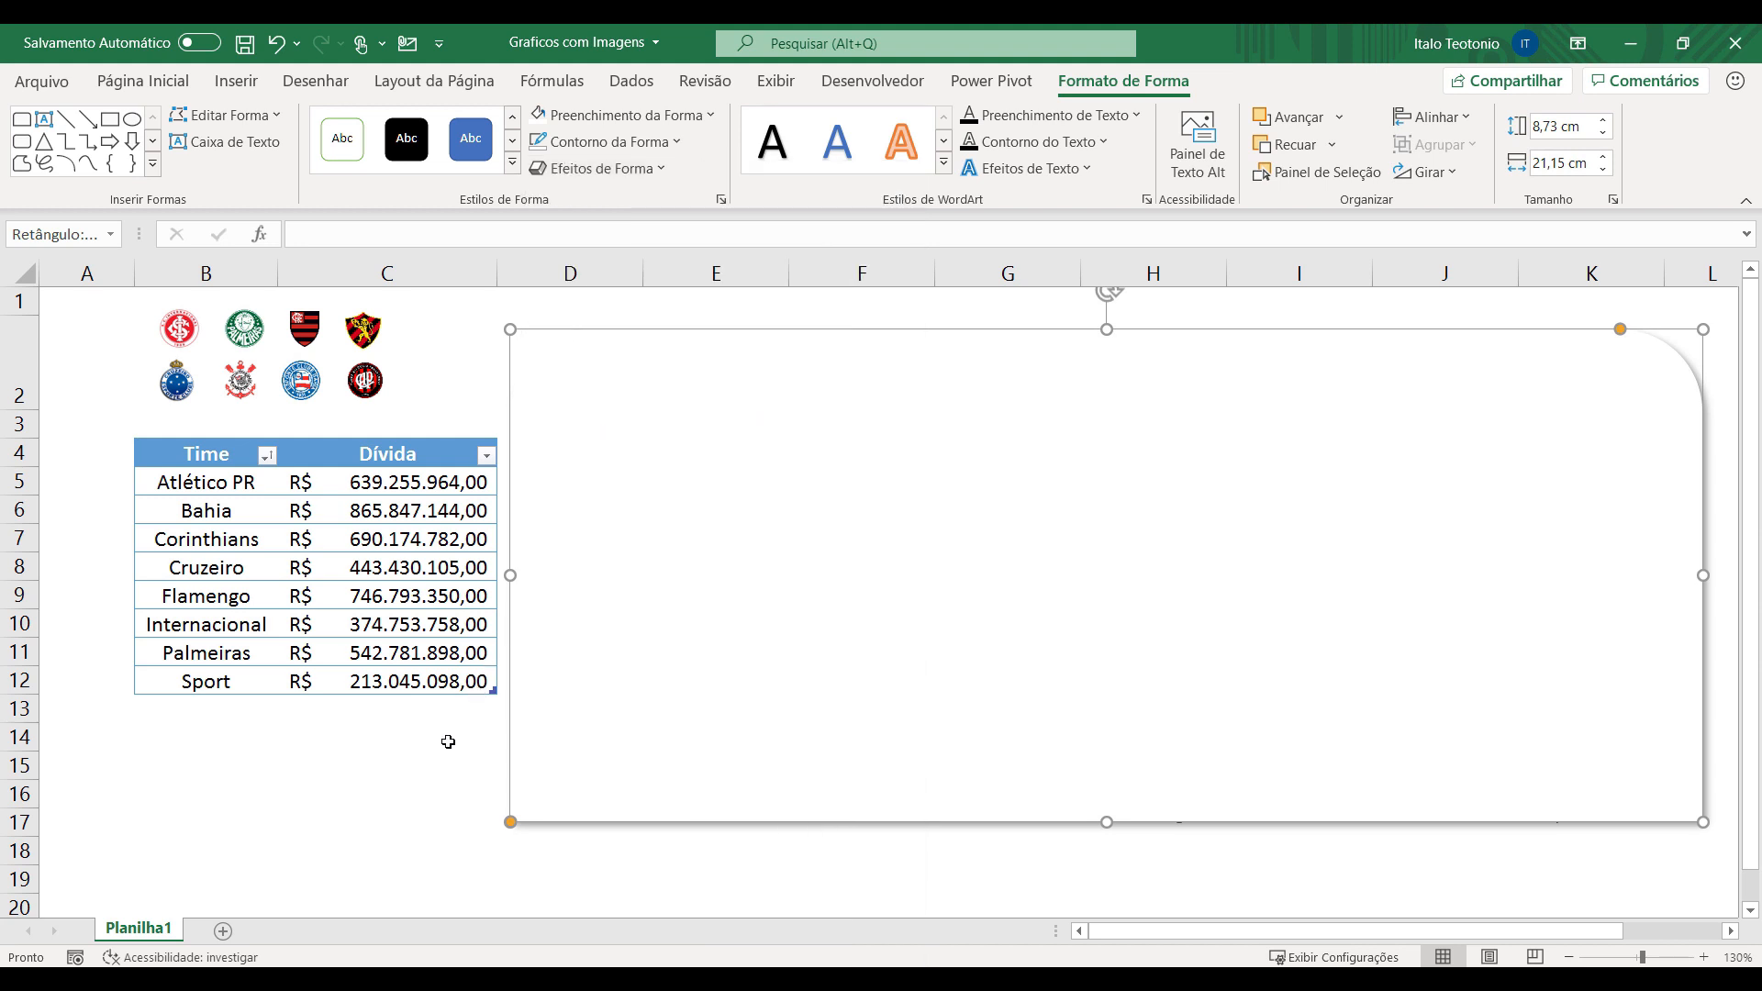
# Send the white rectangle behind the chart and move the chart to sit within it.
pyautogui.rightClick(707, 681)
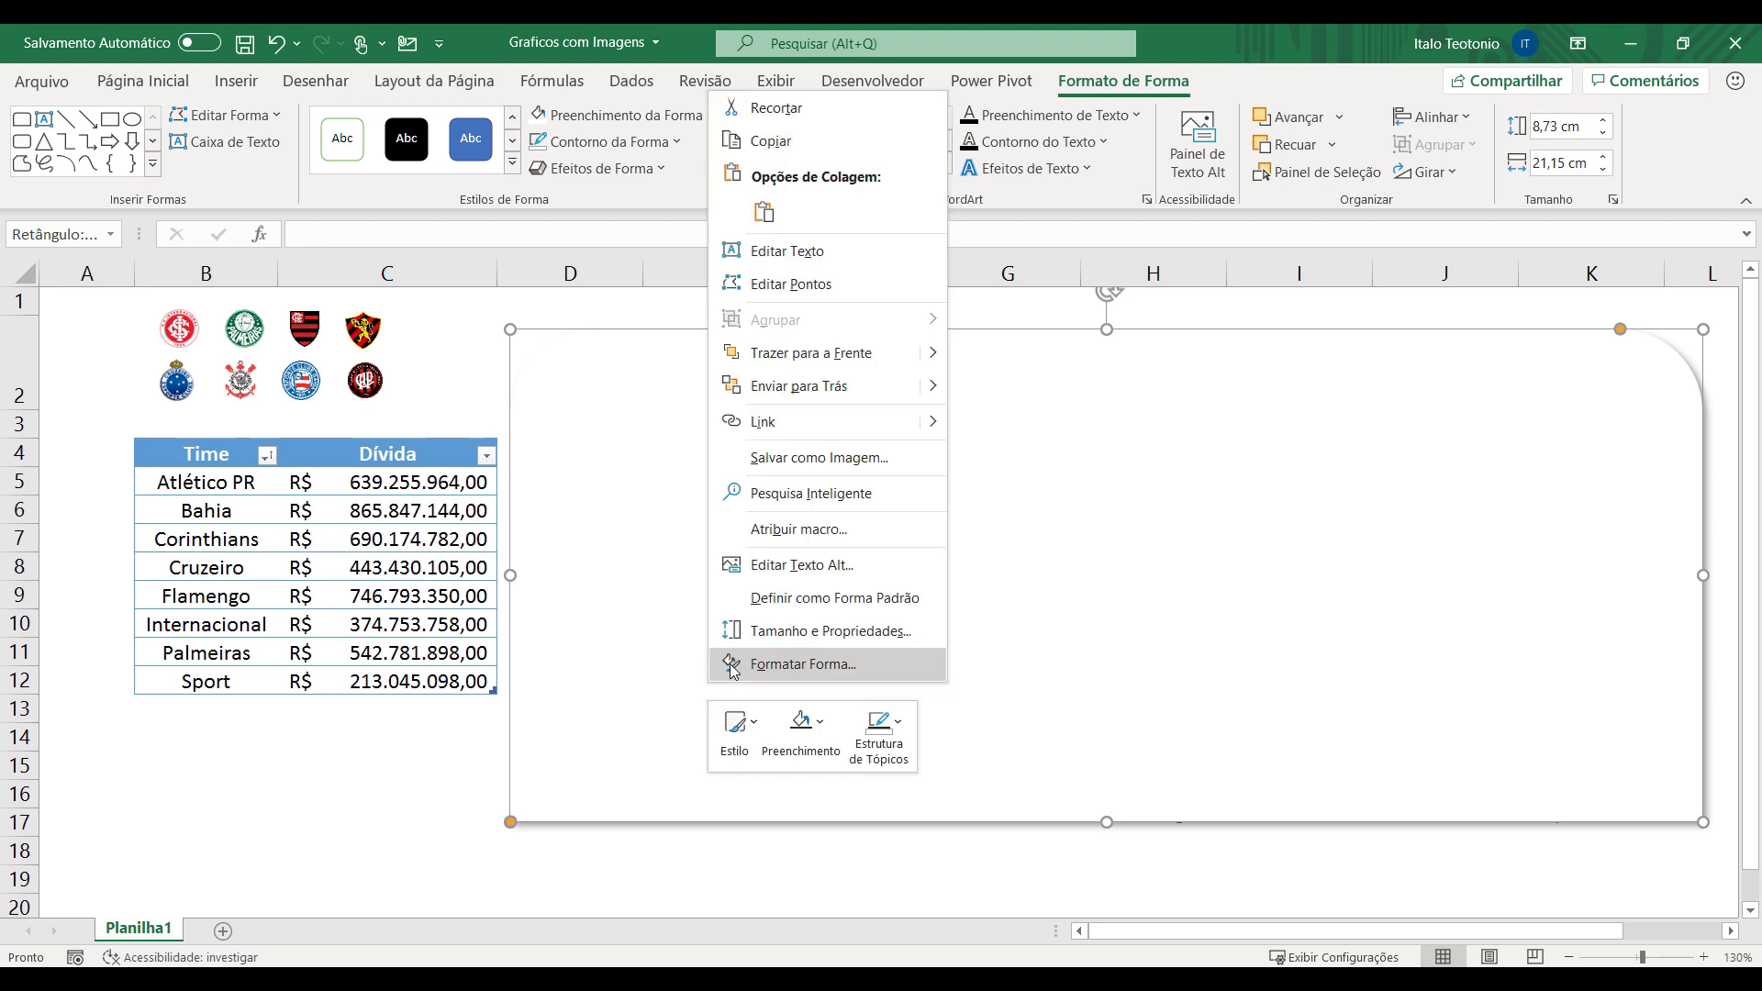
pyautogui.click(878, 385)
pyautogui.click(383, 771)
pyautogui.moveTo(1632, 737); pyautogui.dragTo(1669, 716)
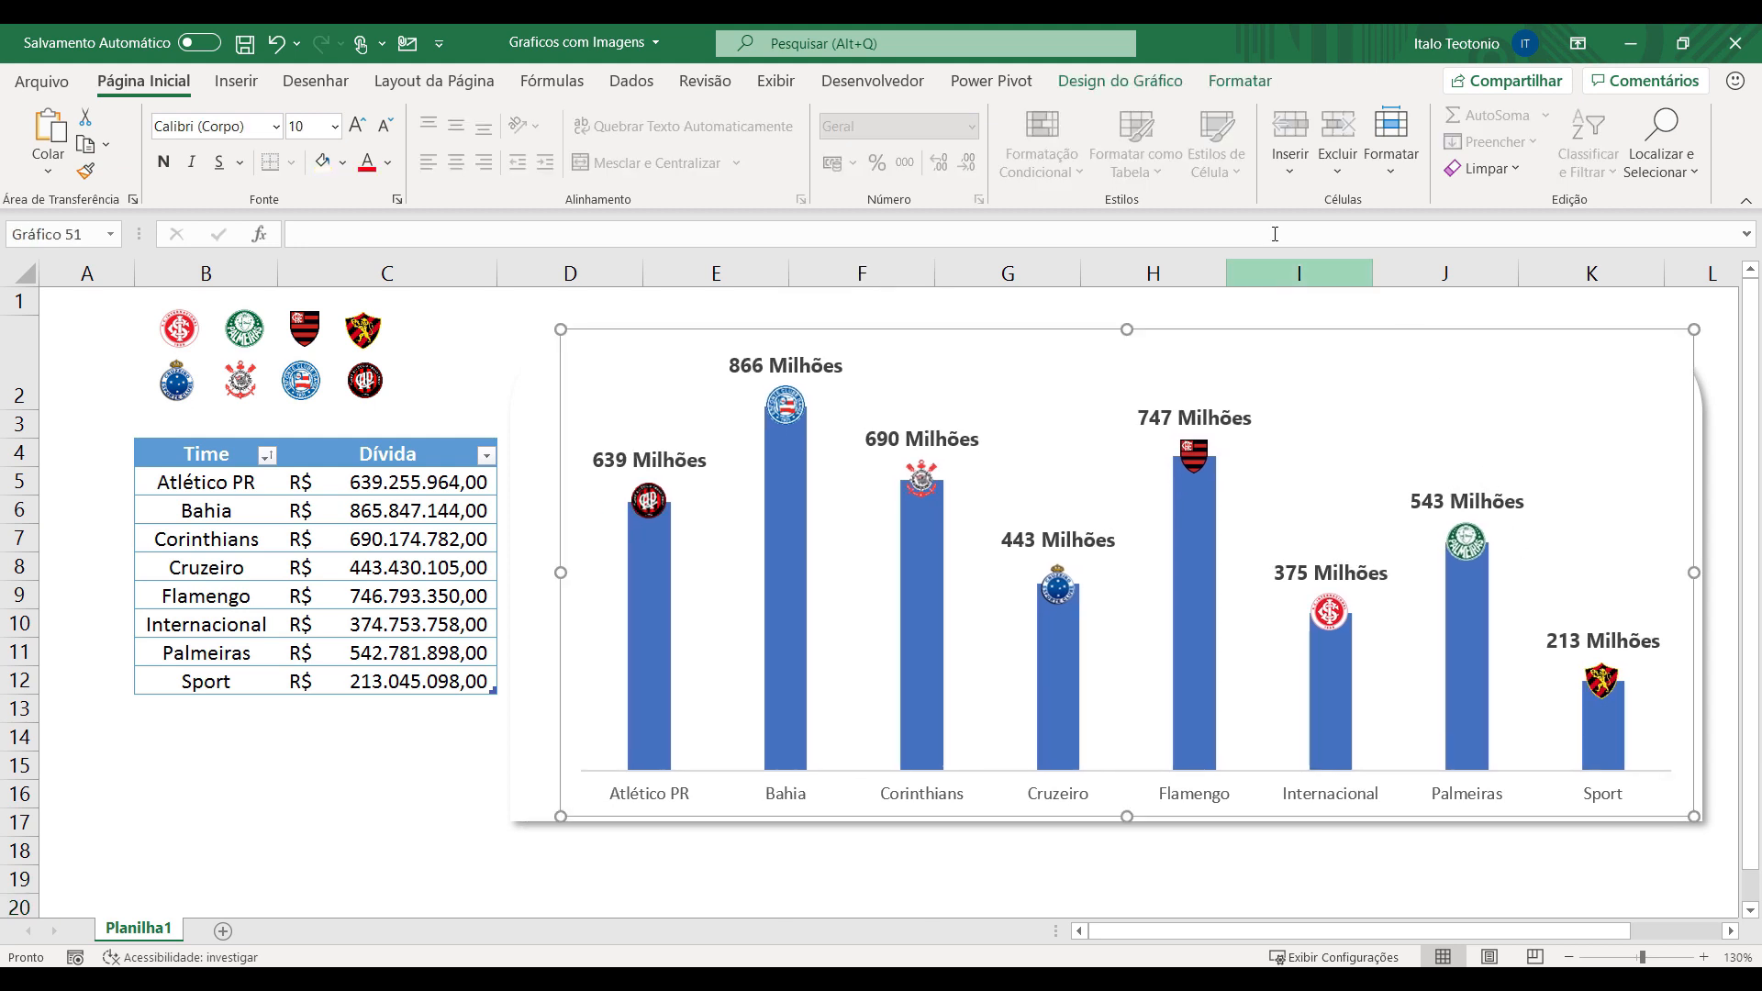
# Remove the fill of the chart area so the background rectangle shows through.
pyautogui.click(1119, 81)
pyautogui.click(1239, 81)
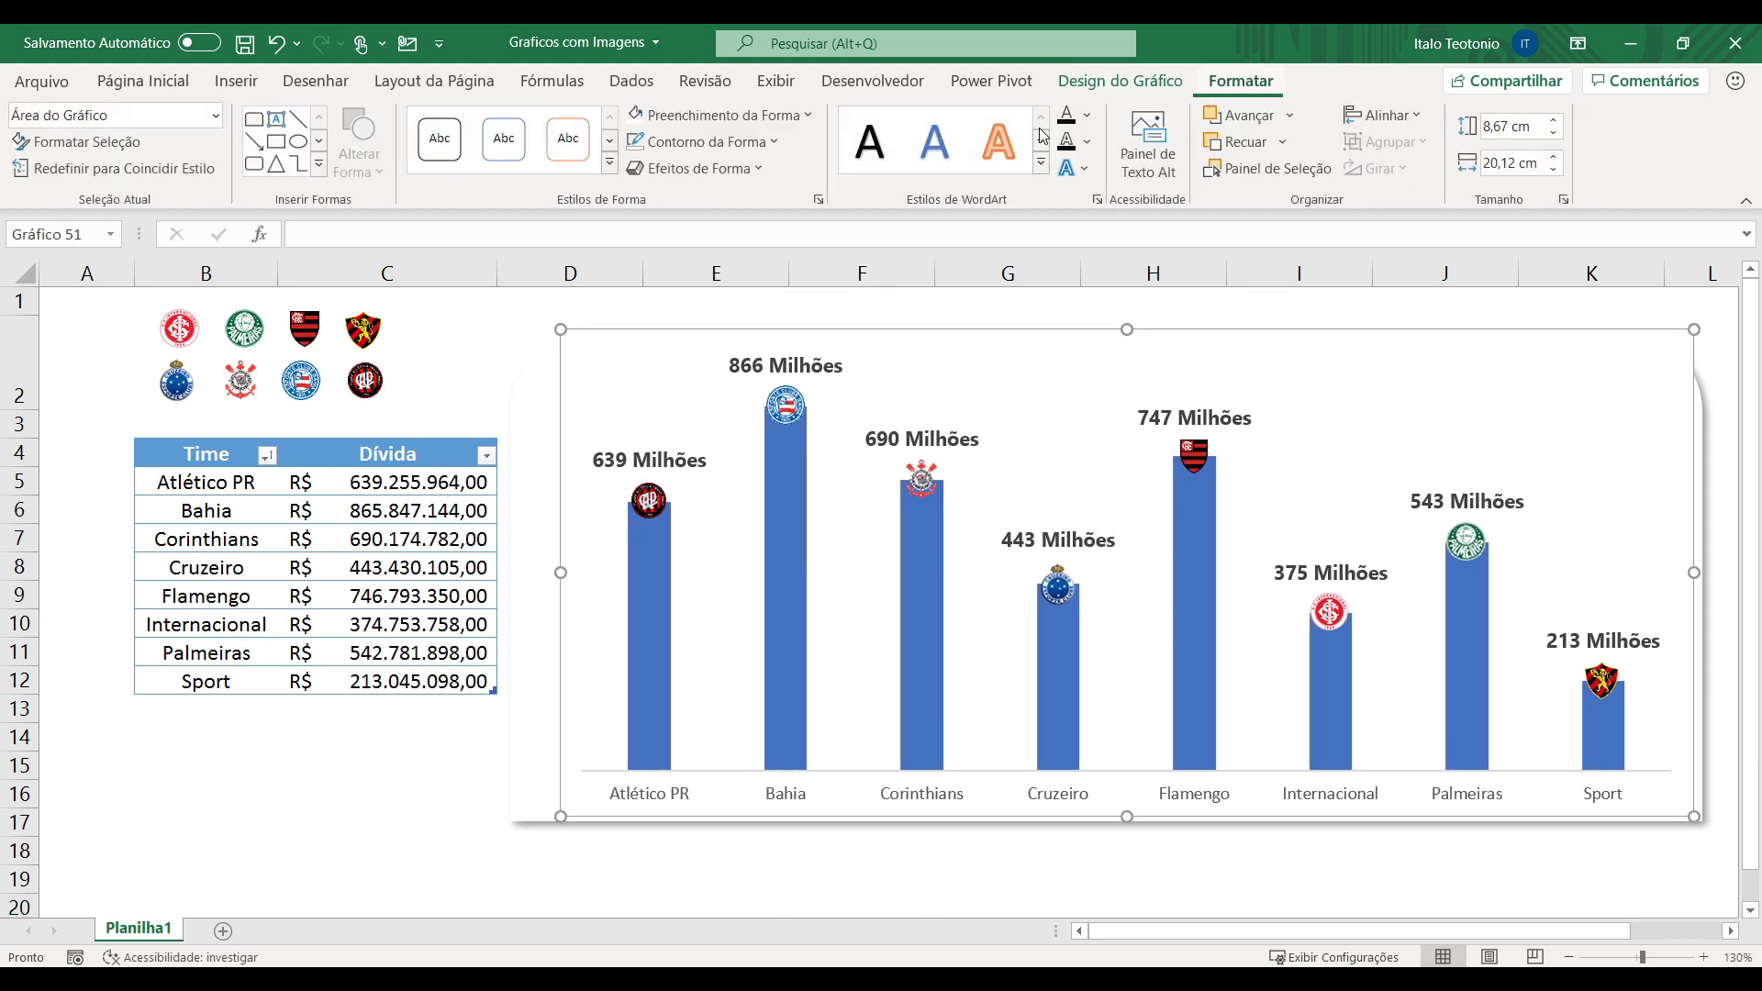
pyautogui.click(720, 115)
pyautogui.click(702, 400)
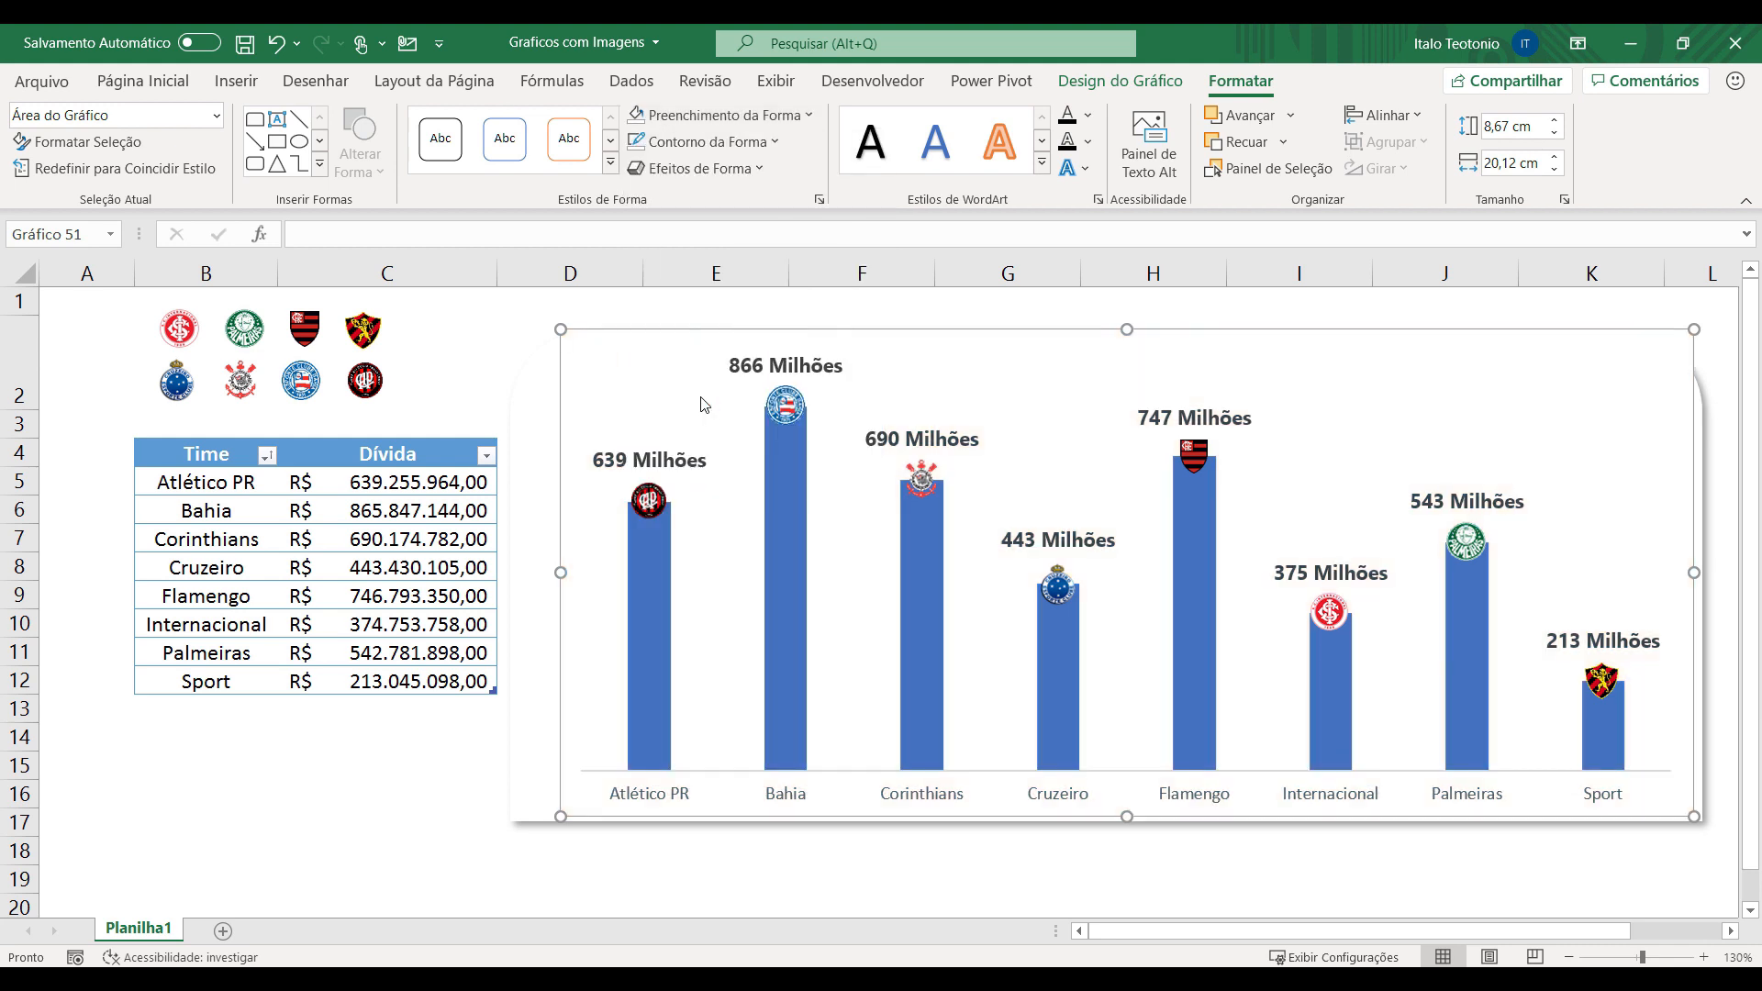
pyautogui.click(402, 730)
# Lower the chart's top edge to a height of about 7.88 cm and widen the chart toward the rectangle's left edge.
pyautogui.click(928, 358)
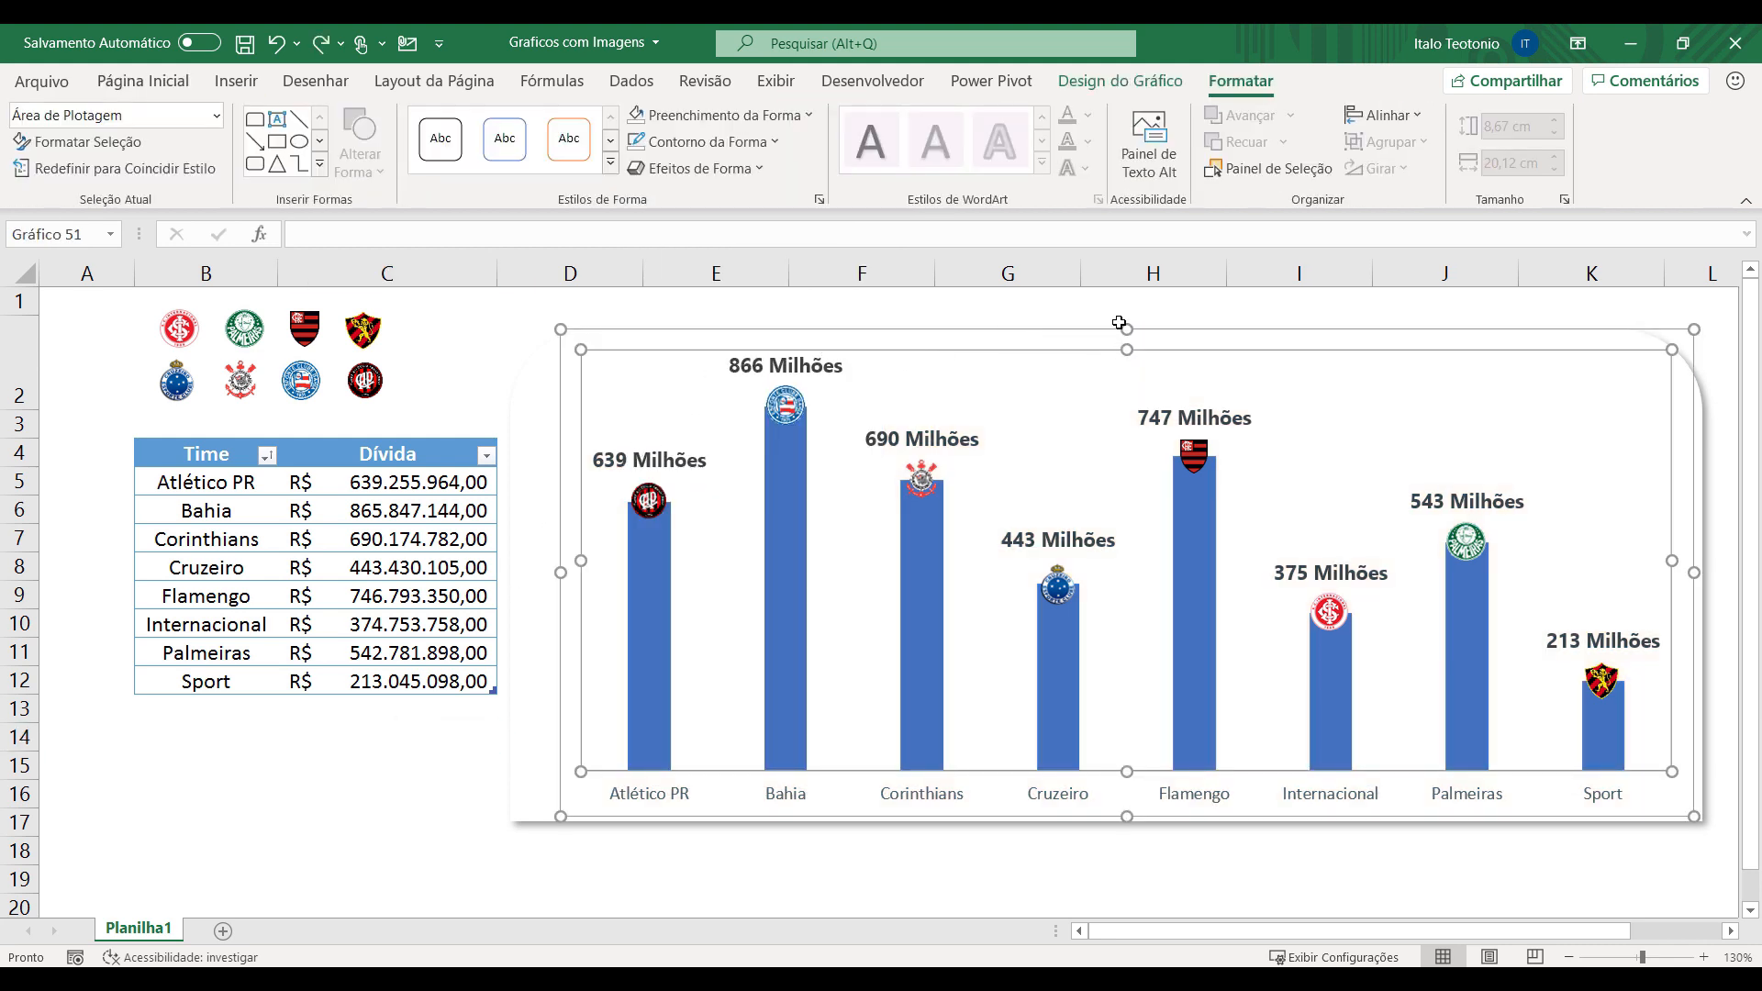
pyautogui.moveTo(1131, 337); pyautogui.dragTo(1138, 376)
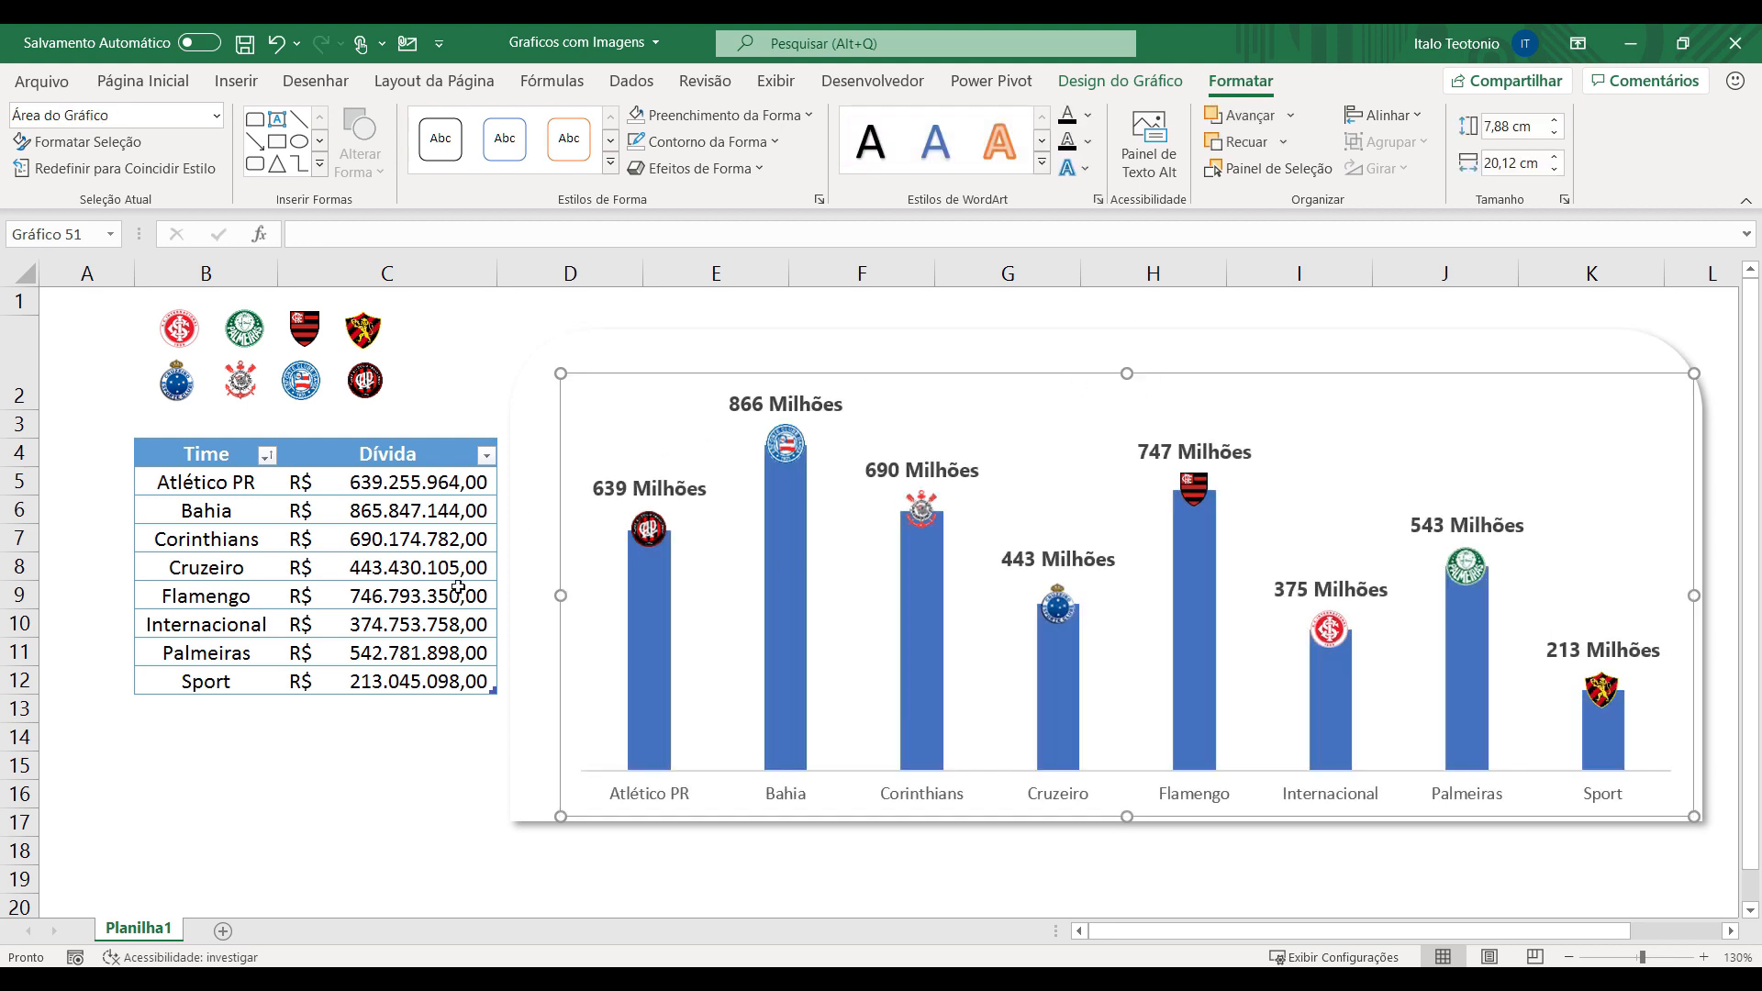
pyautogui.click(383, 752)
pyautogui.click(820, 372)
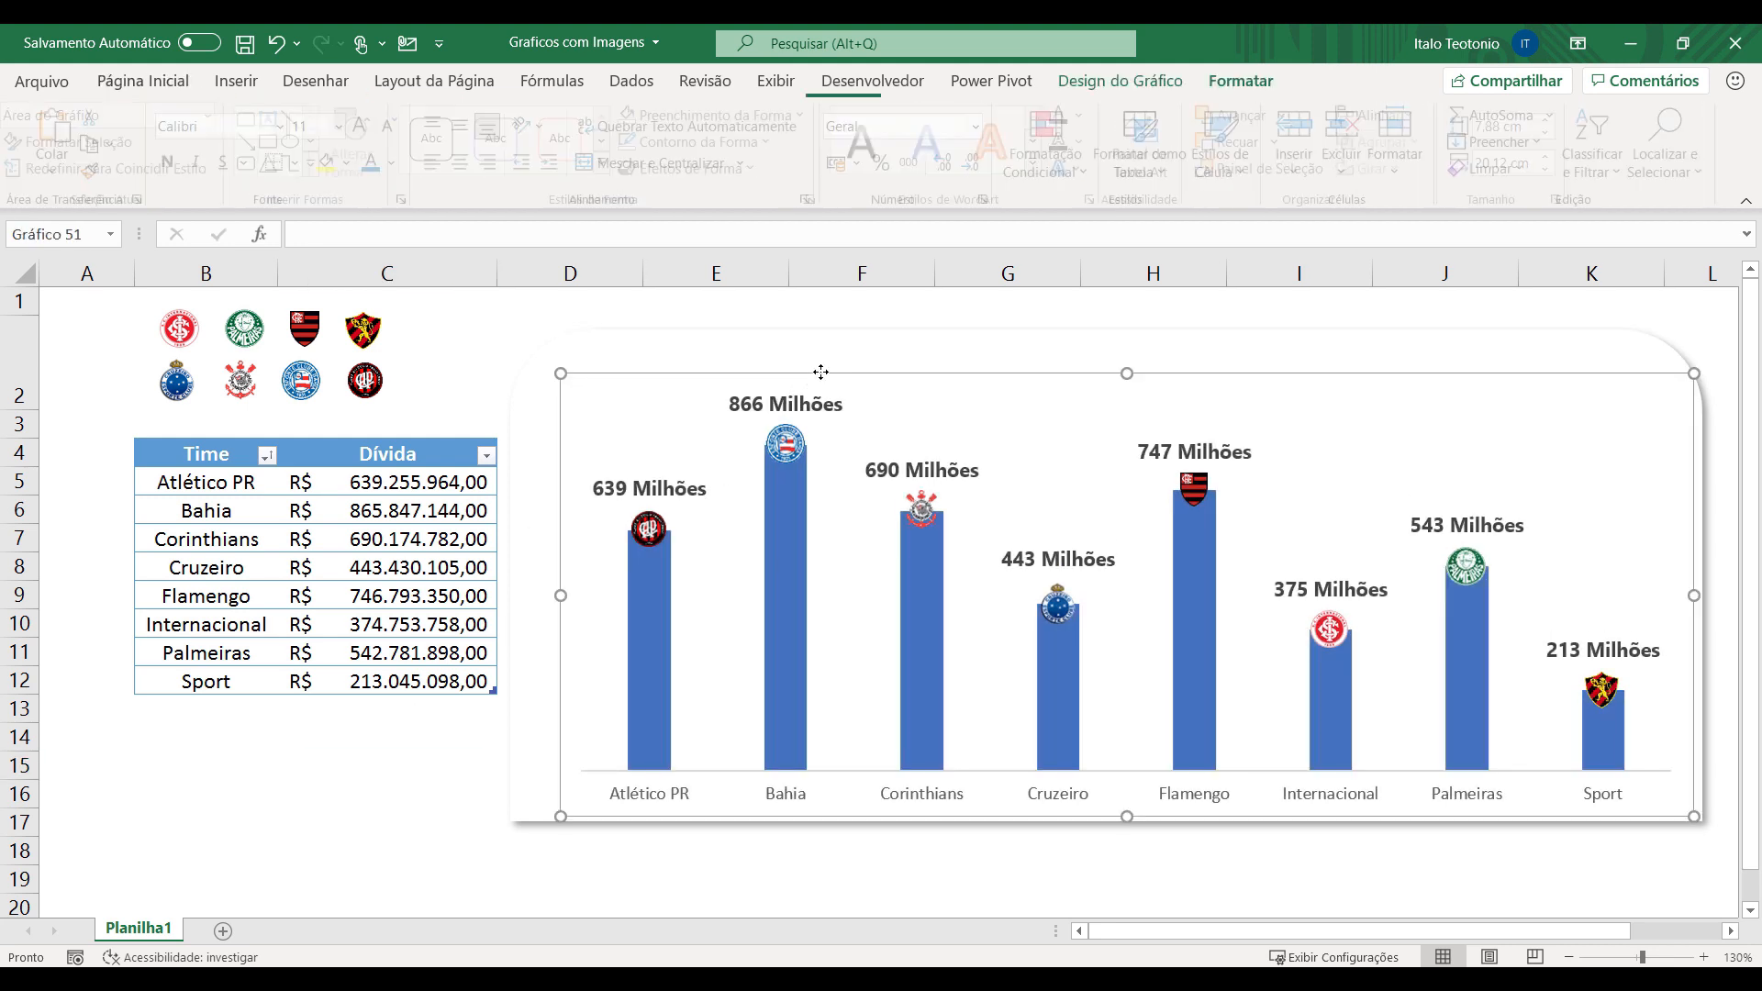
pyautogui.moveTo(559, 593); pyautogui.dragTo(530, 587)
pyautogui.click(370, 765)
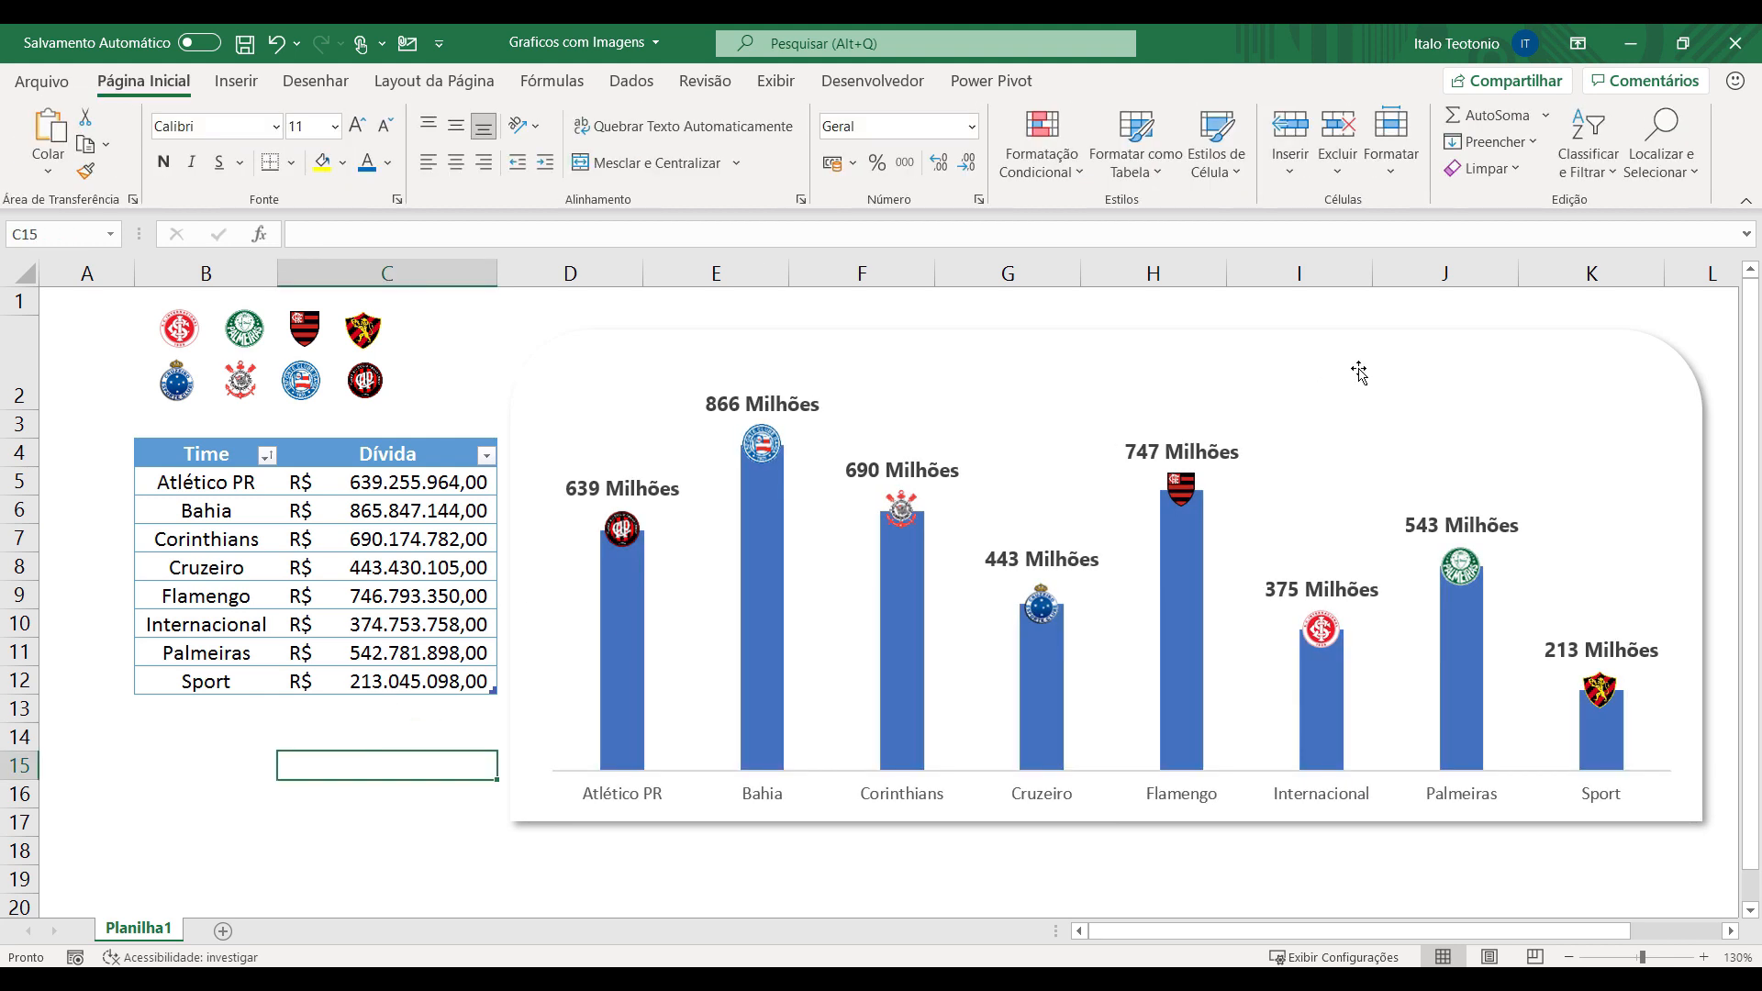
# Reduce the rounding of the background rectangle's top corners.
pyautogui.click(1626, 342)
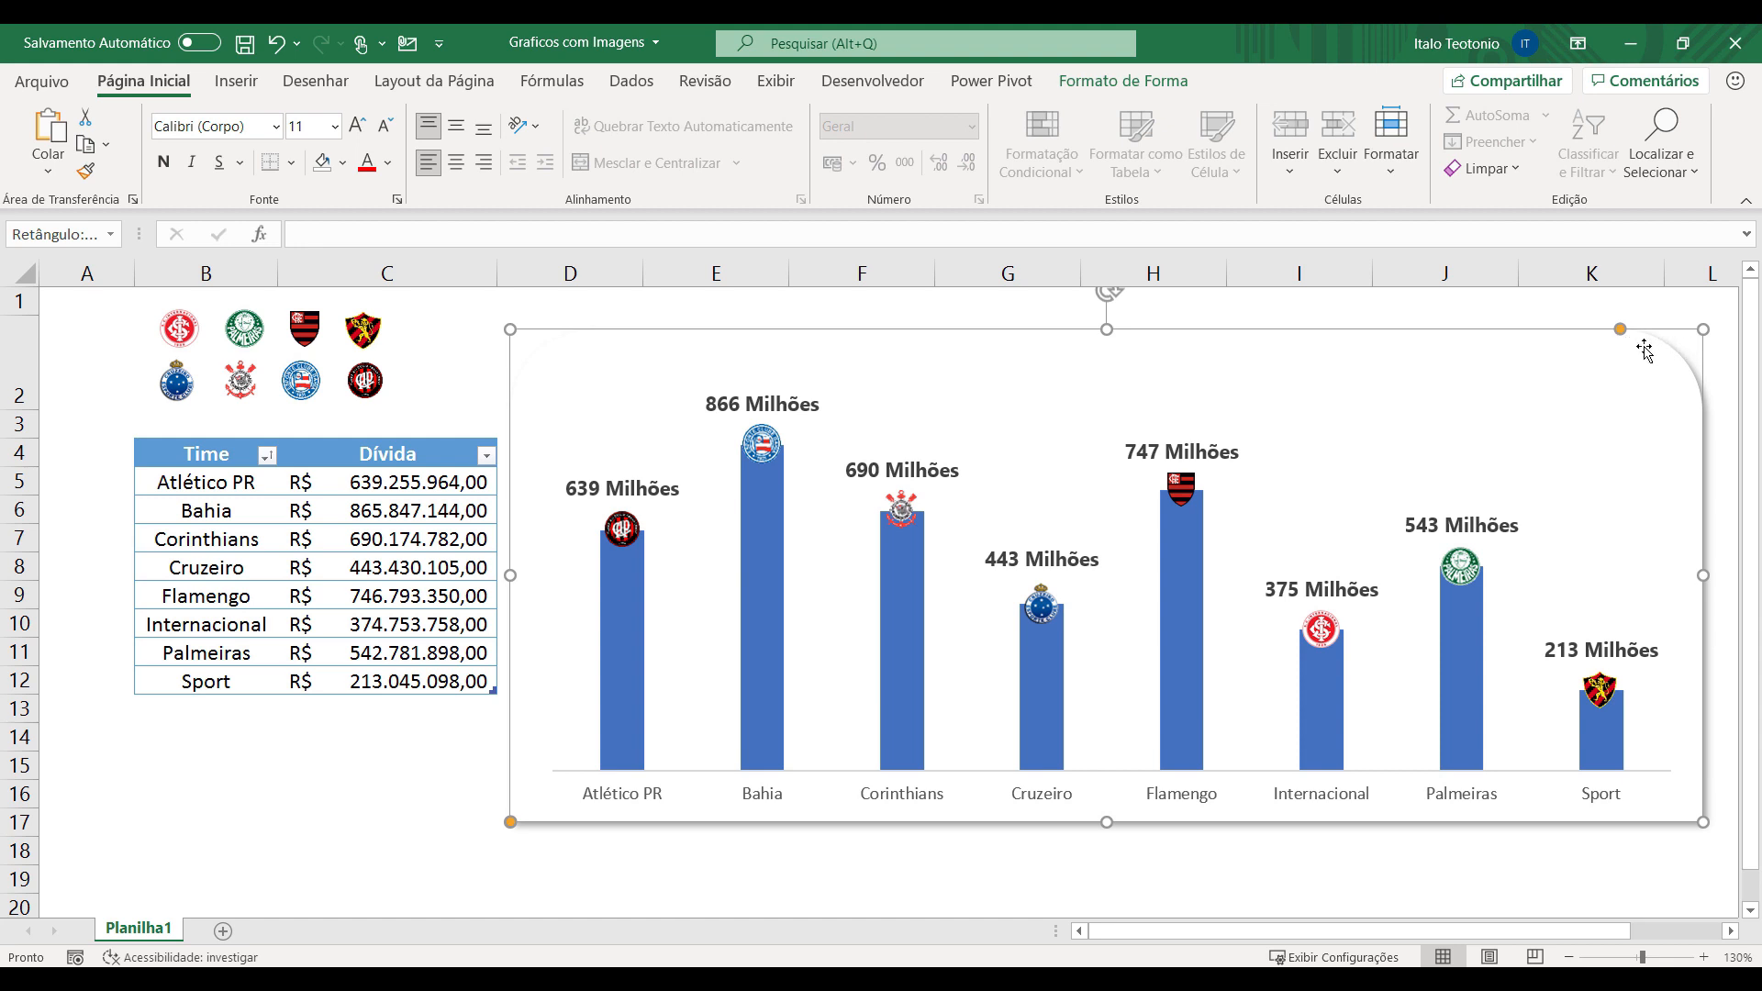
pyautogui.moveTo(1621, 331); pyautogui.dragTo(1667, 334)
pyautogui.click(427, 813)
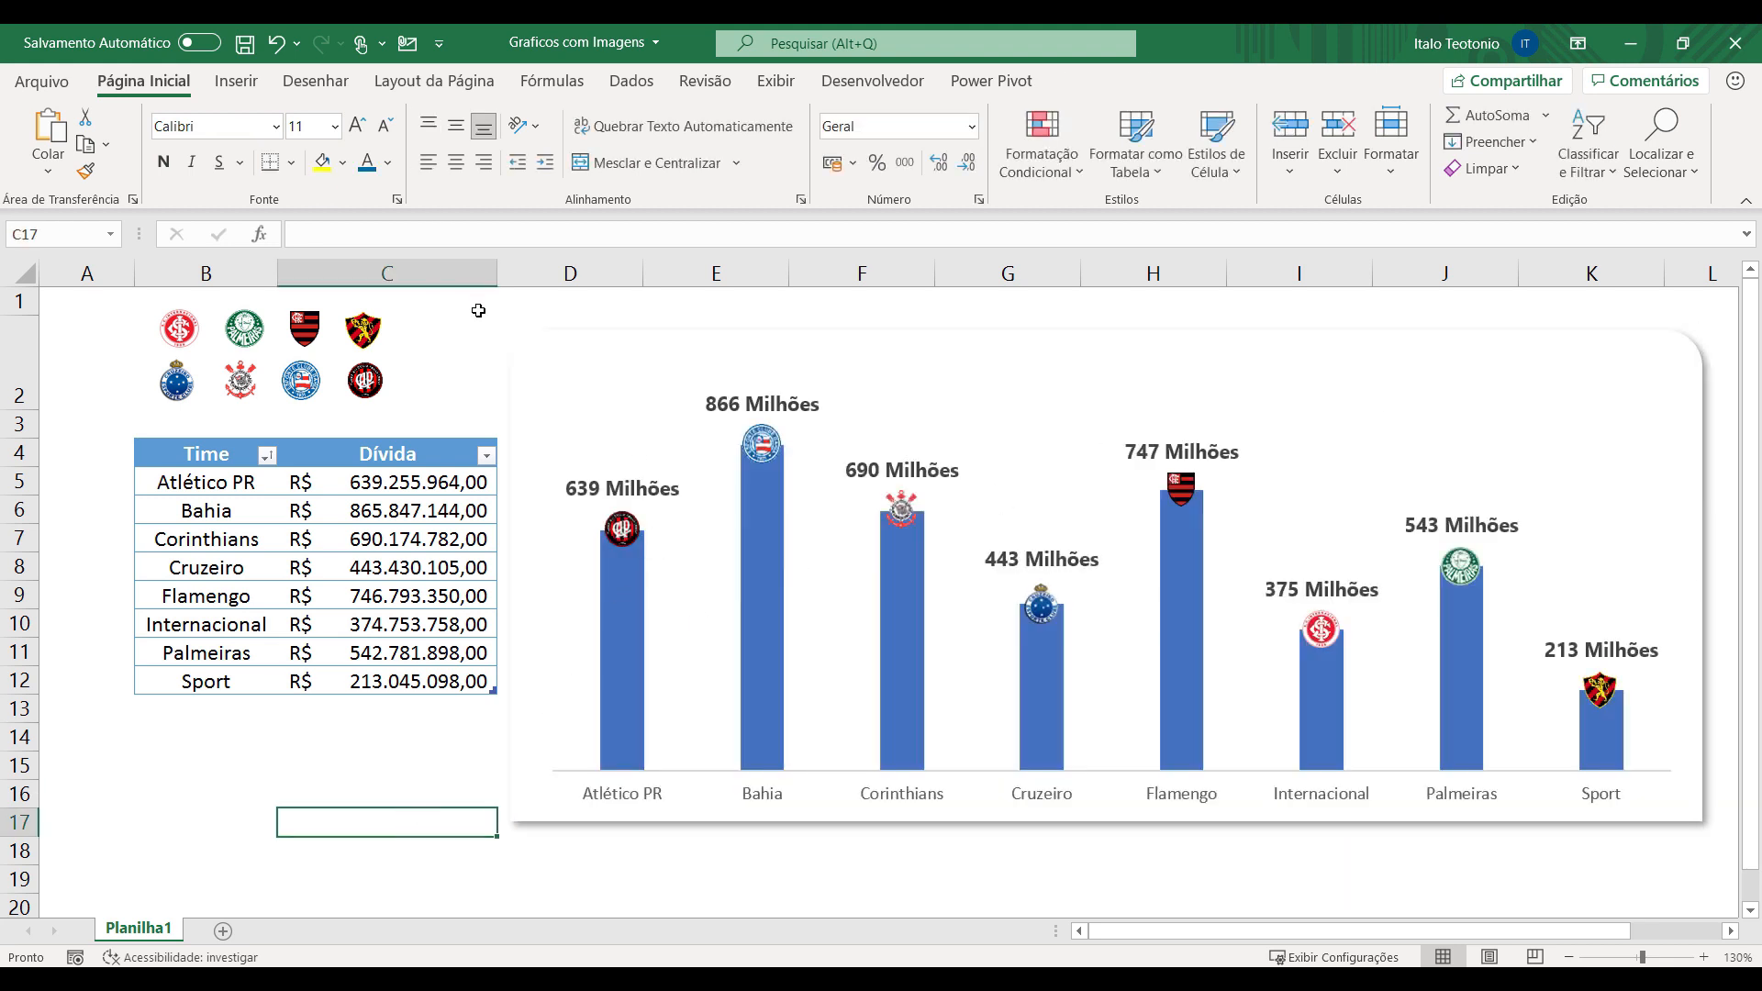
# Draw a header band with rounded top corners along the background's upper edge, about 21.15 cm wide and 0.78 cm high.
pyautogui.click(236, 81)
pyautogui.click(297, 167)
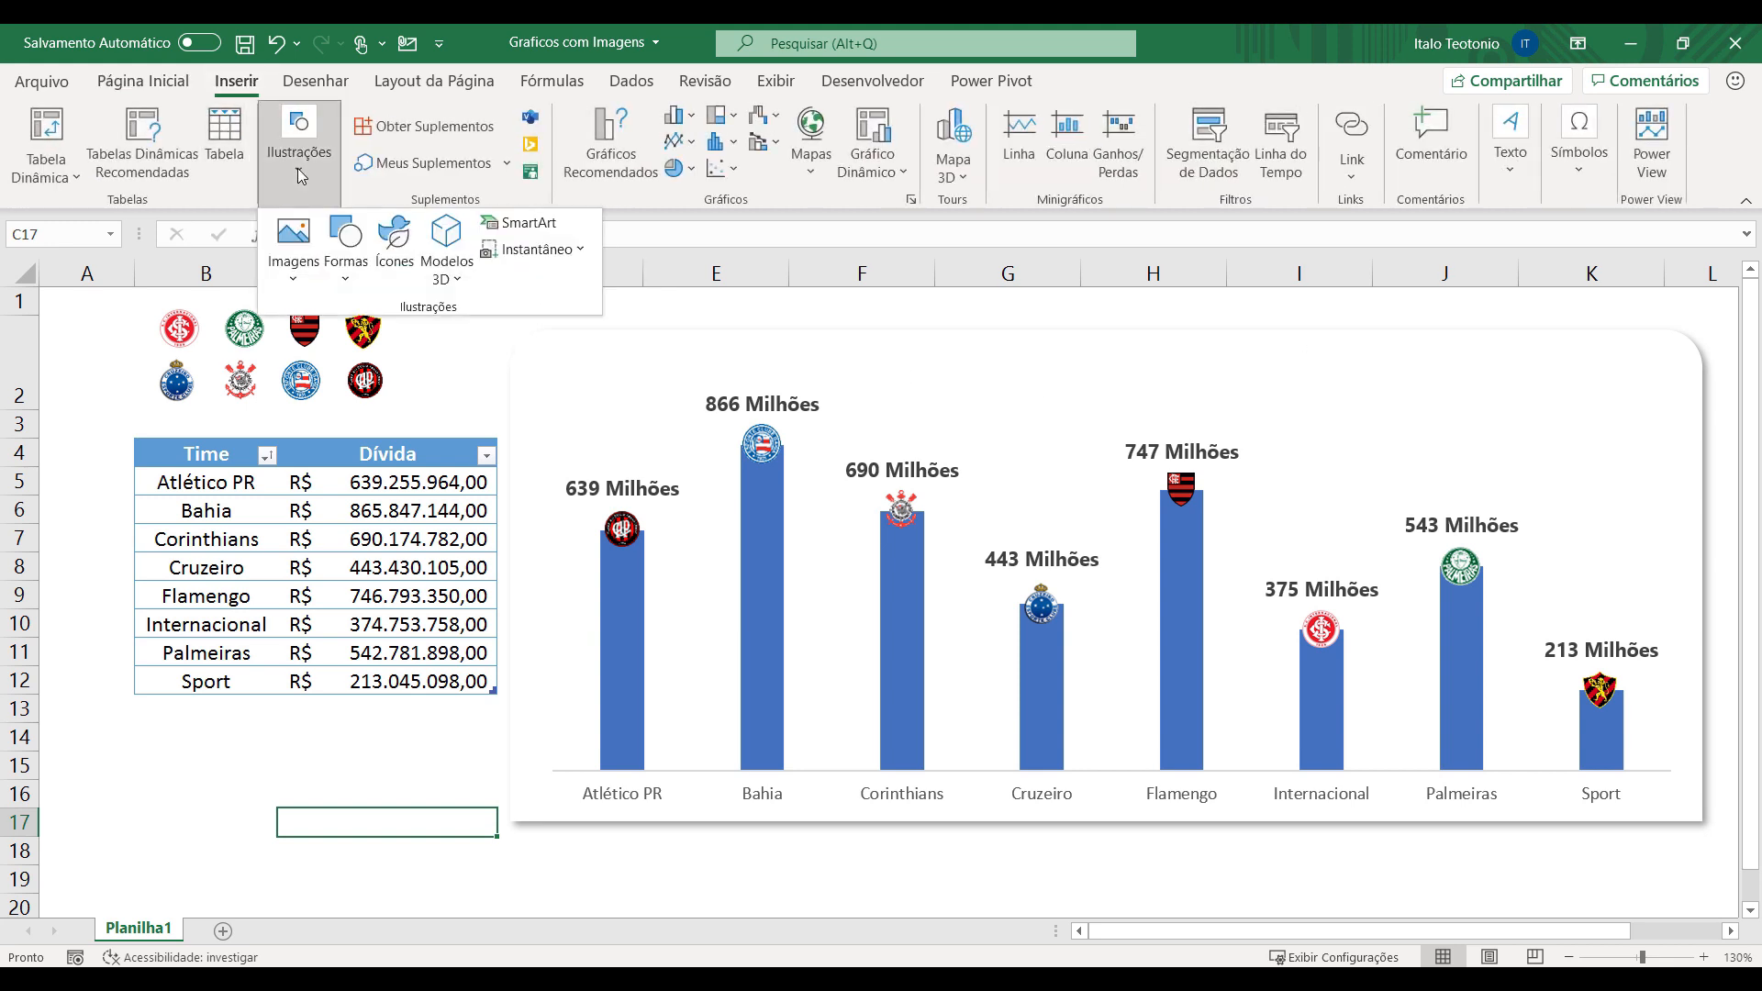
pyautogui.click(361, 263)
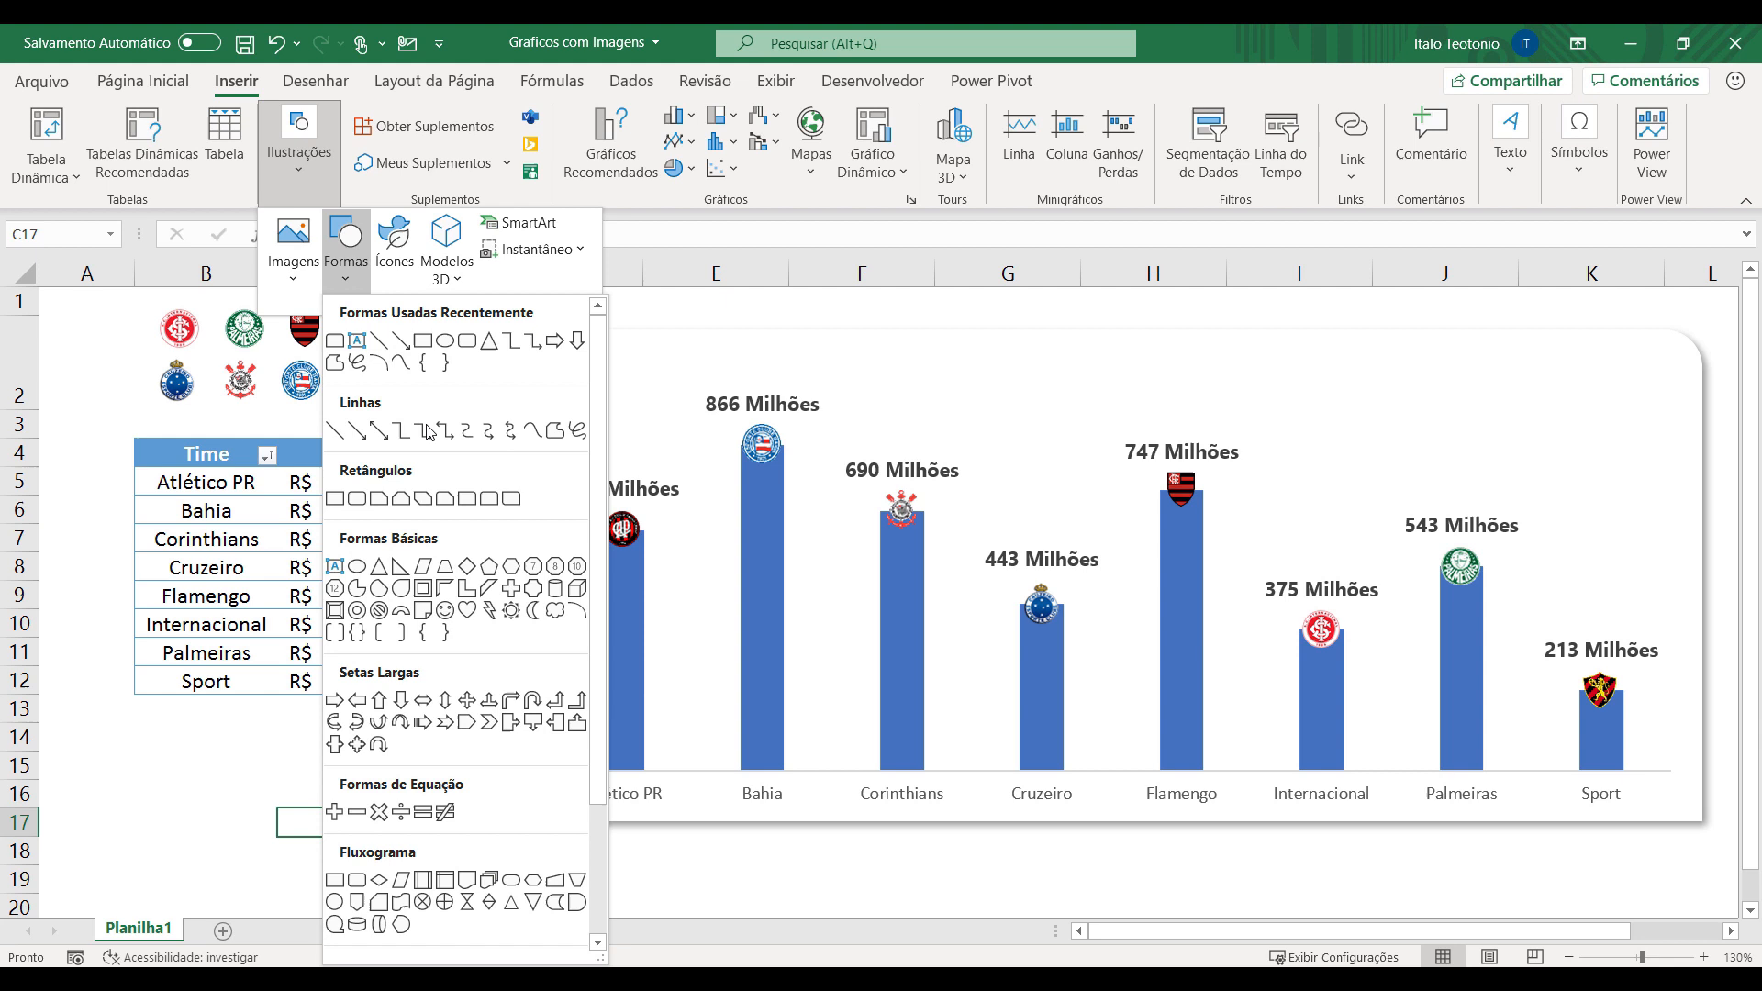
pyautogui.click(492, 502)
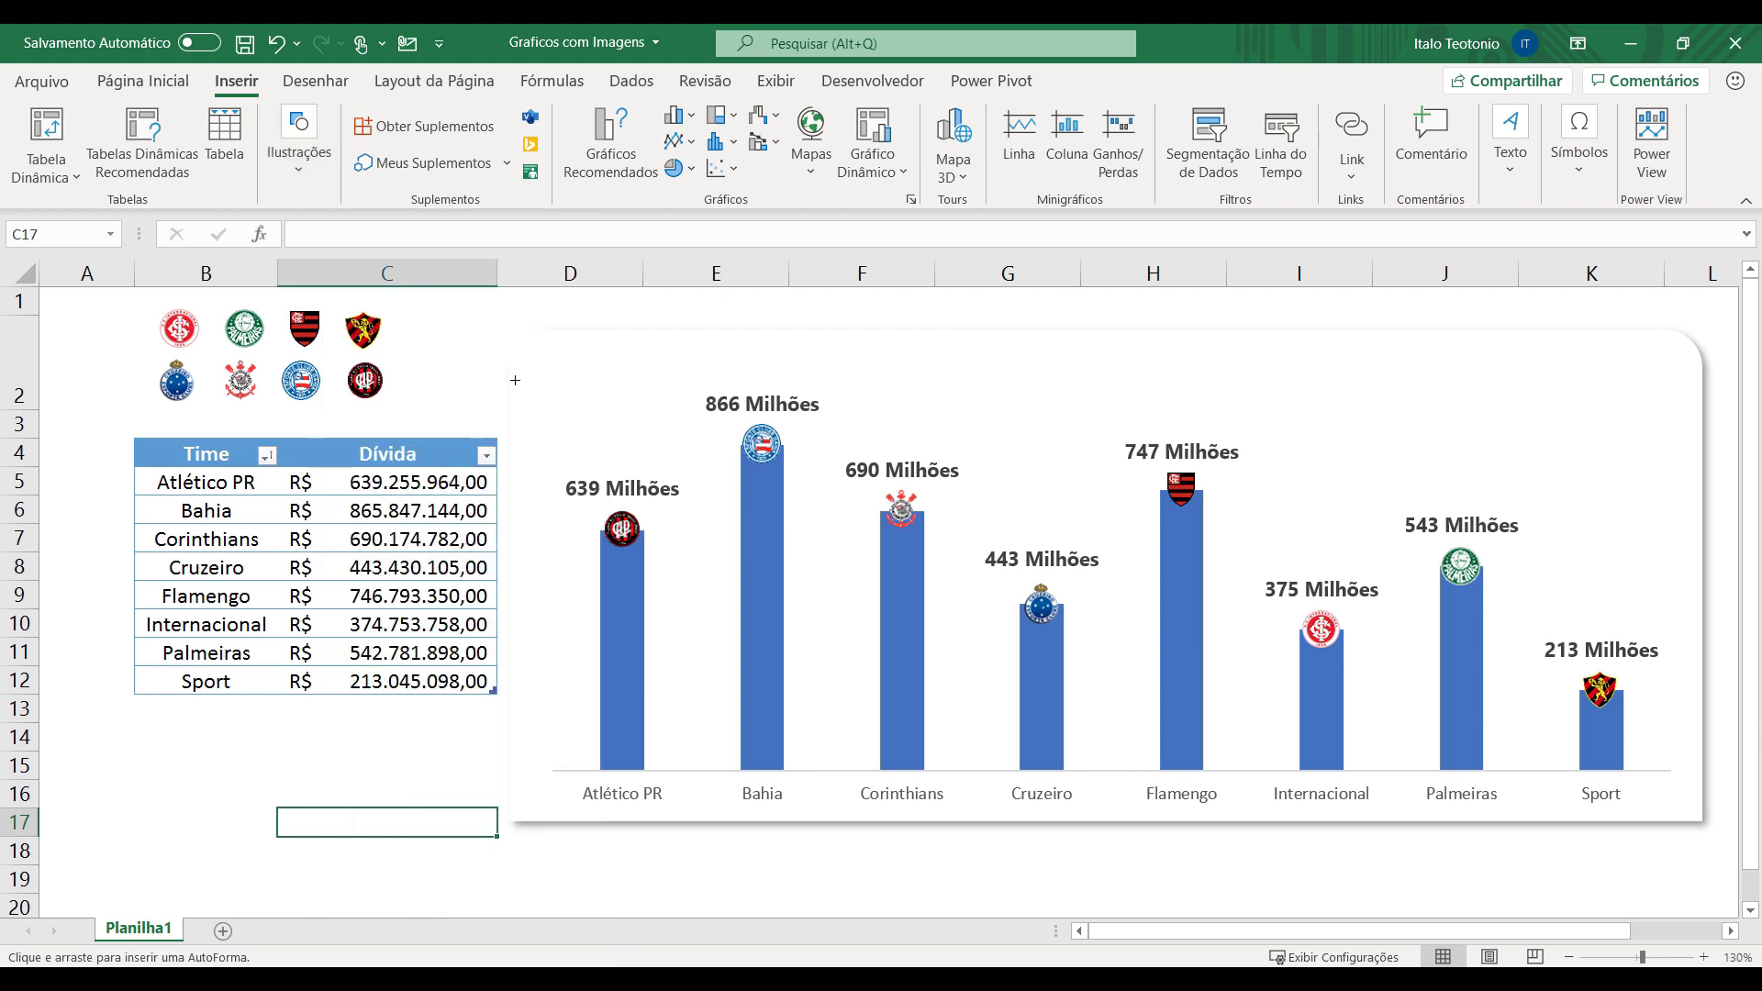
pyautogui.moveTo(541, 362); pyautogui.dragTo(1703, 331)
pyautogui.click(447, 730)
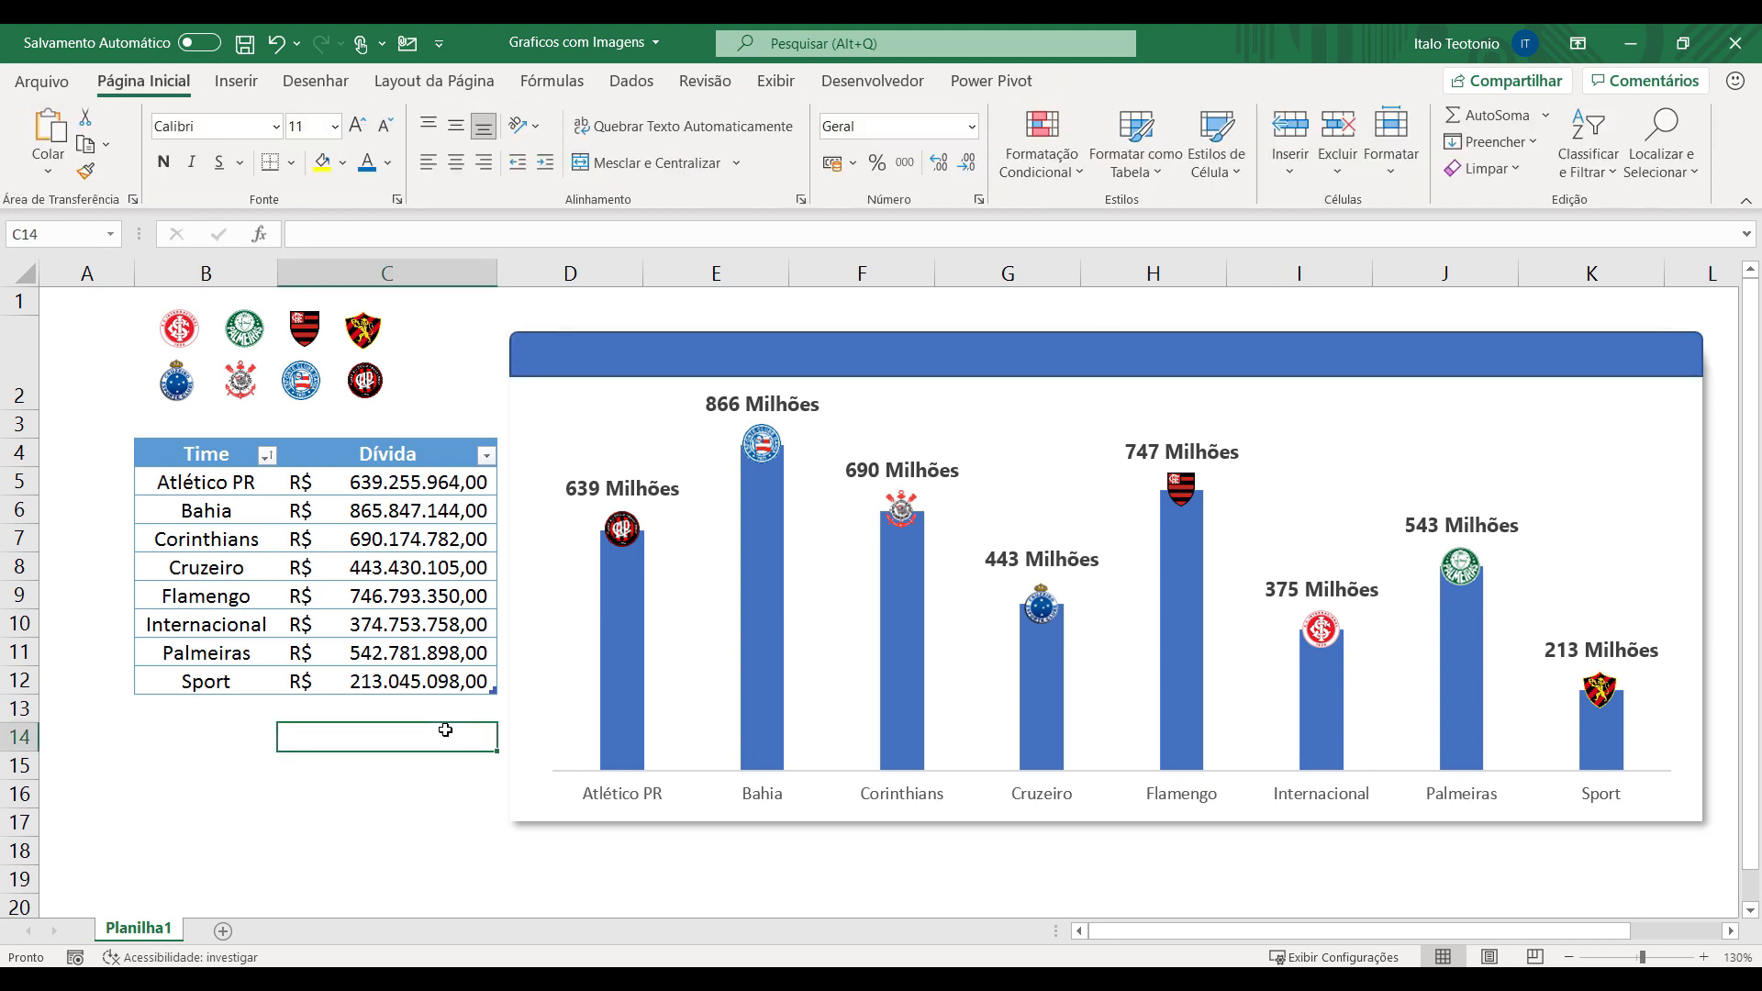
# Remove the outline of the blue header band.
pyautogui.click(770, 364)
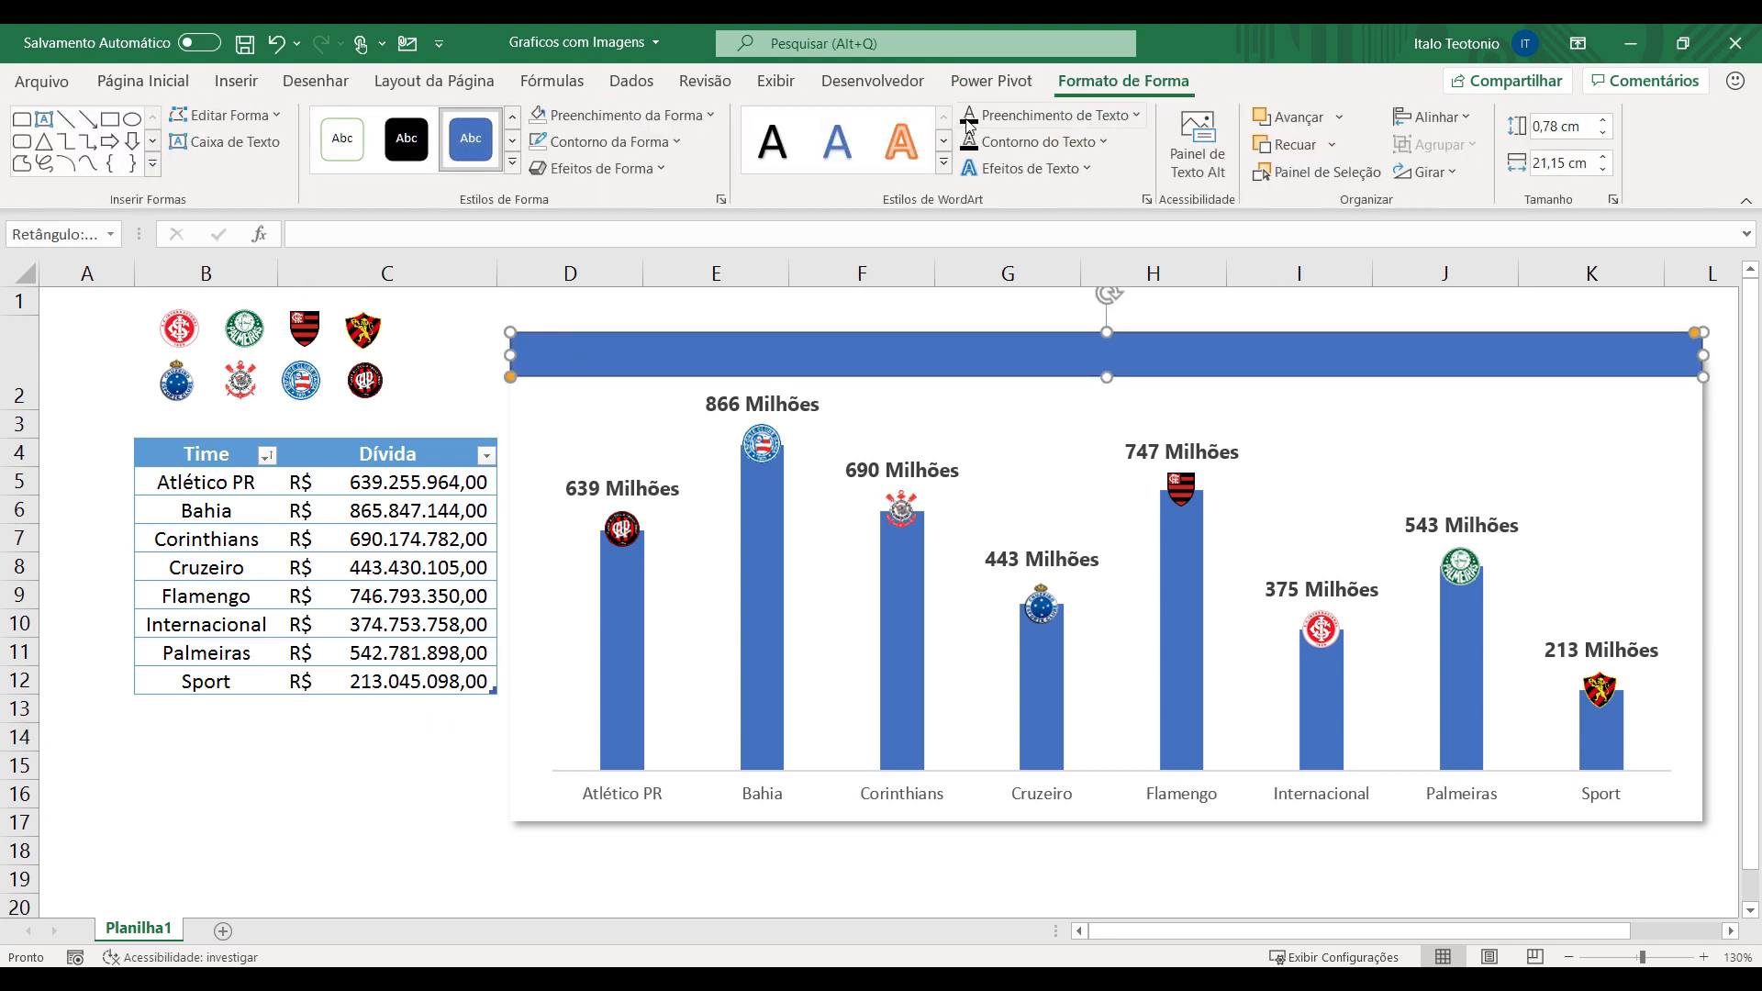
pyautogui.click(640, 141)
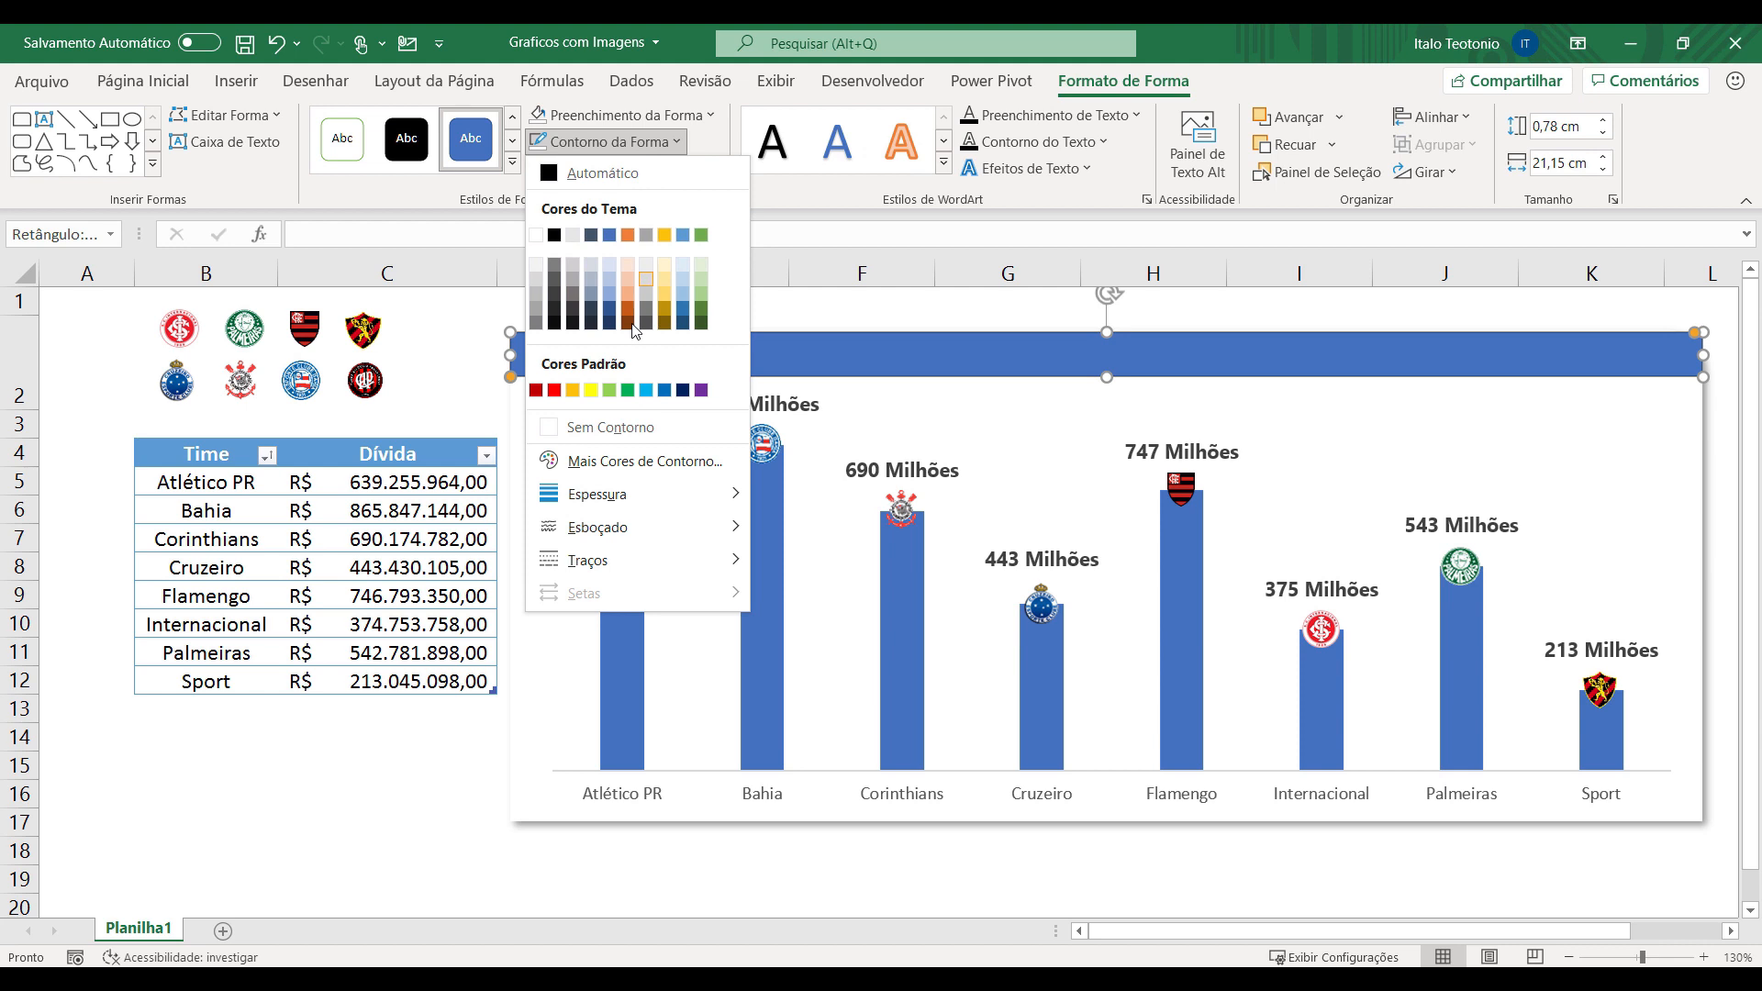
pyautogui.click(631, 428)
pyautogui.click(431, 763)
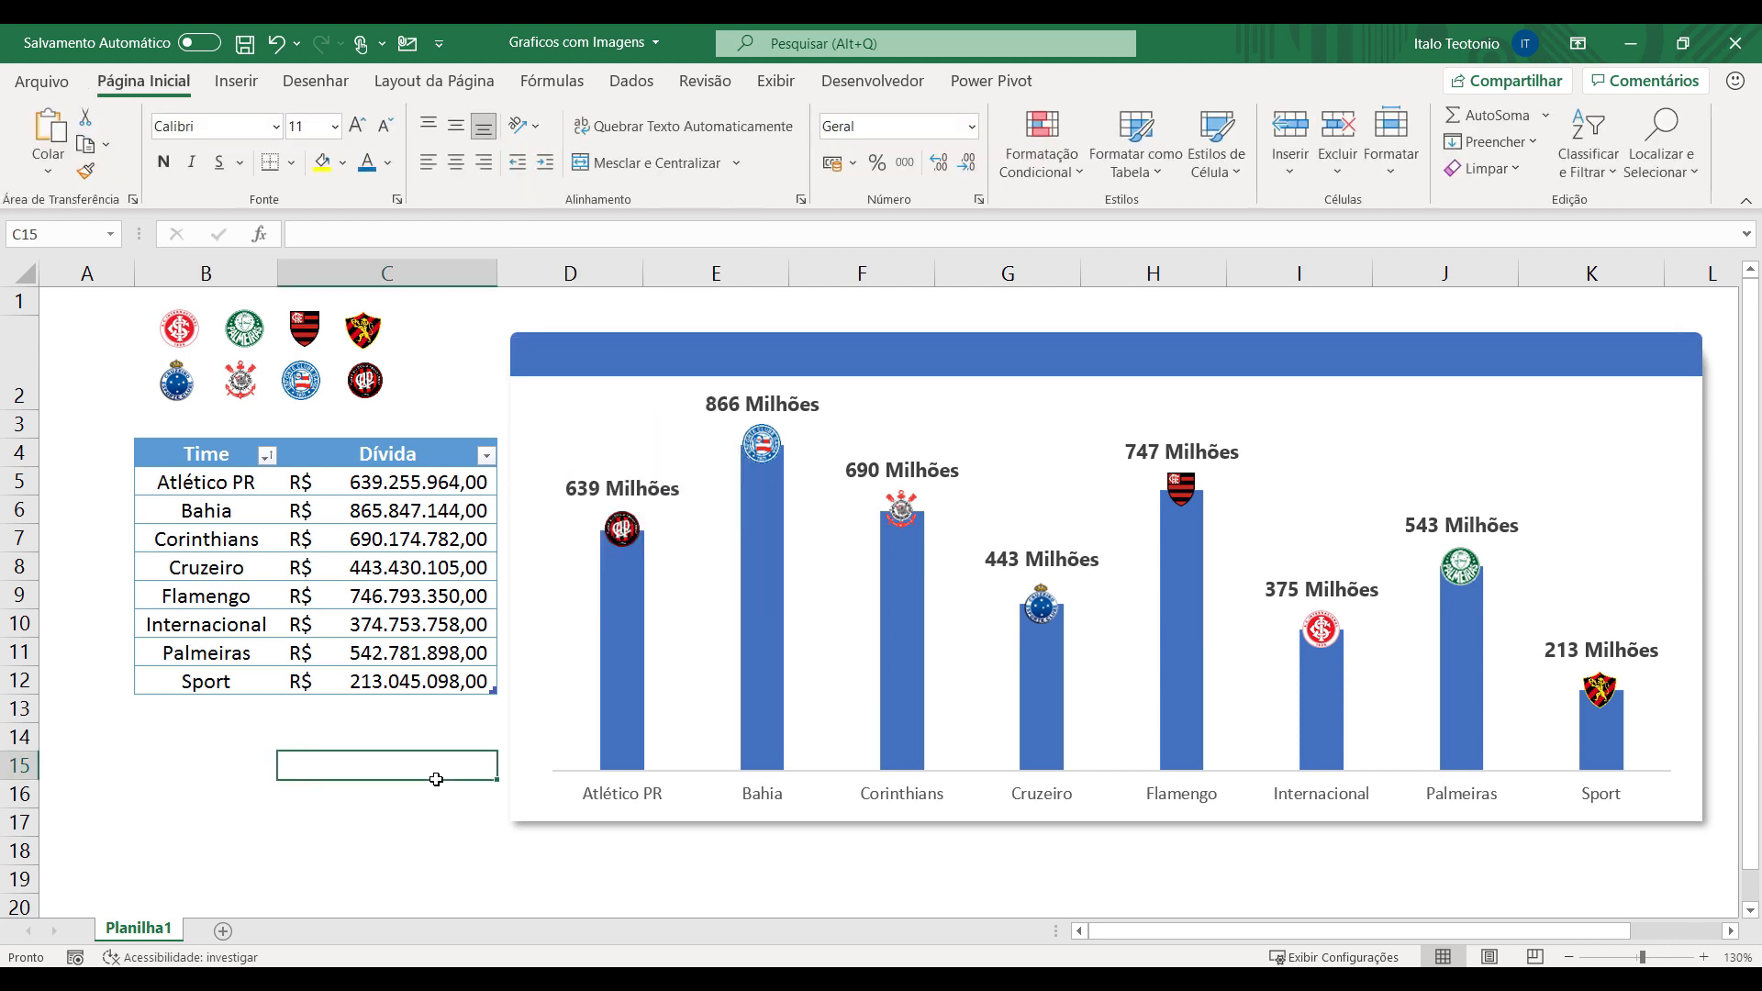
# Enter the title "DÍVIDAS DOS CLUBES BRASILEIROS" in the header band.
pyautogui.click(819, 355)
pyautogui.write('DÍVIDAS DOS CLUE')
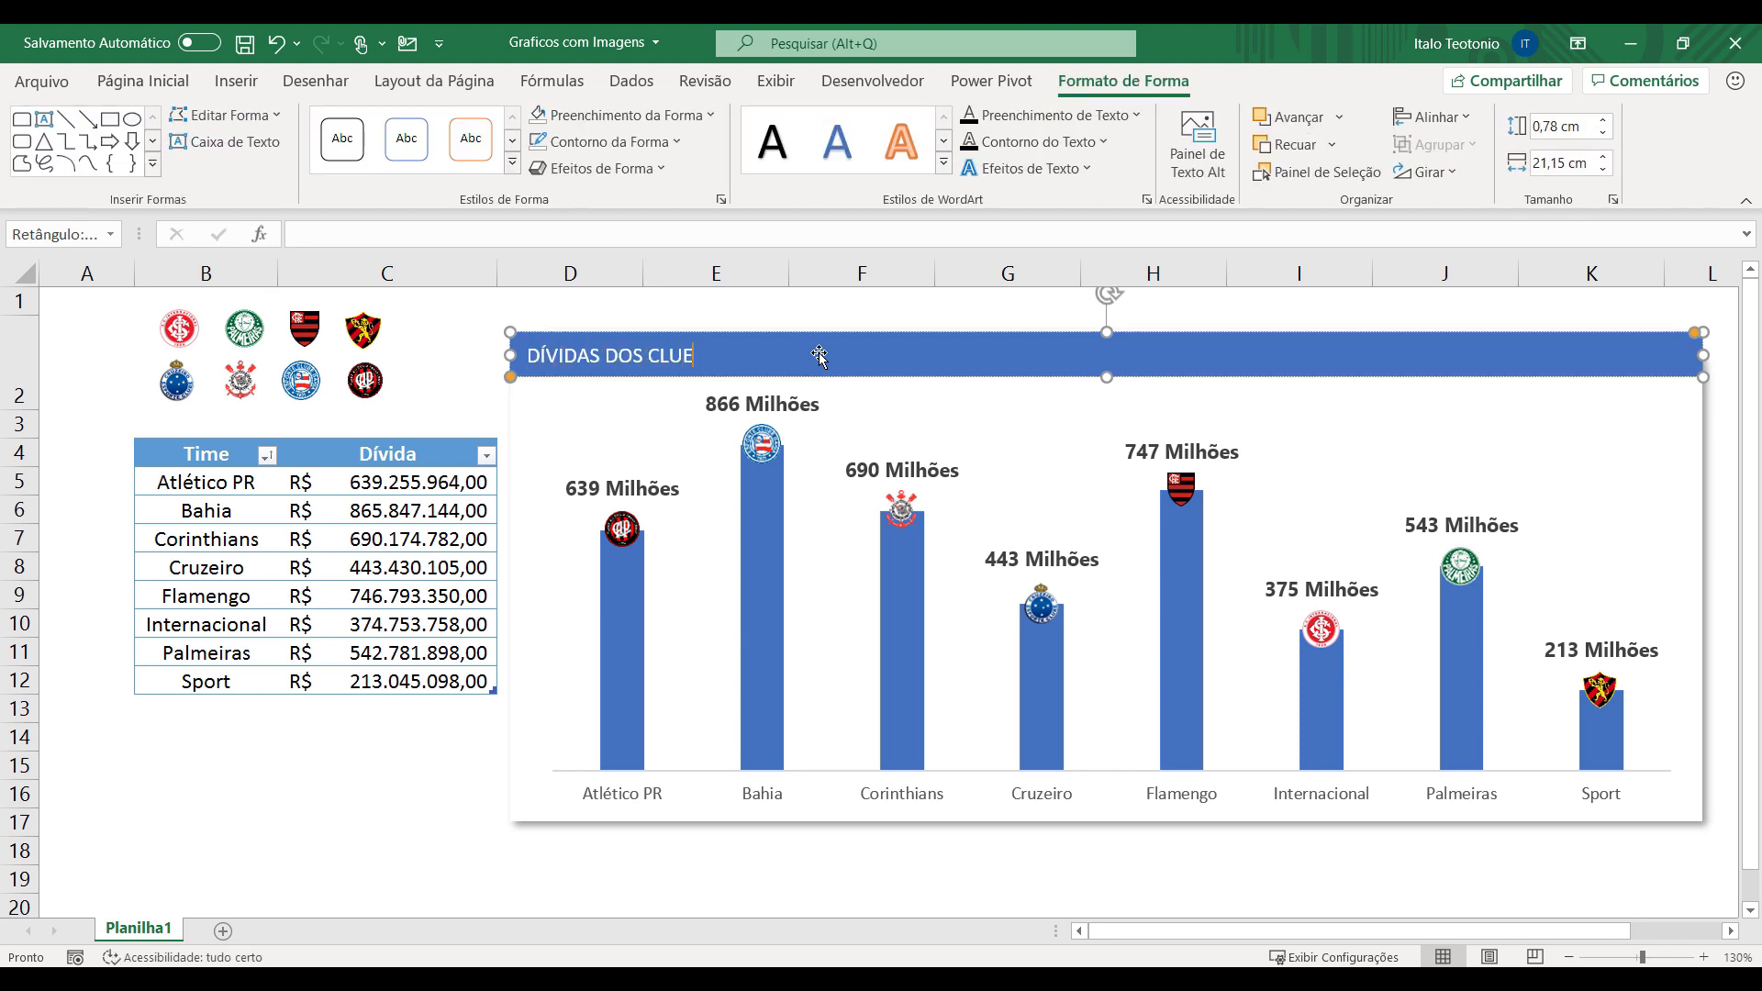
pyautogui.write('ES BRAR')
pyautogui.write('ILEIROS')
# Center the header title horizontally and vertically, make it bold Century Gothic, and enlarge the font by one step.
pyautogui.click(144, 81)
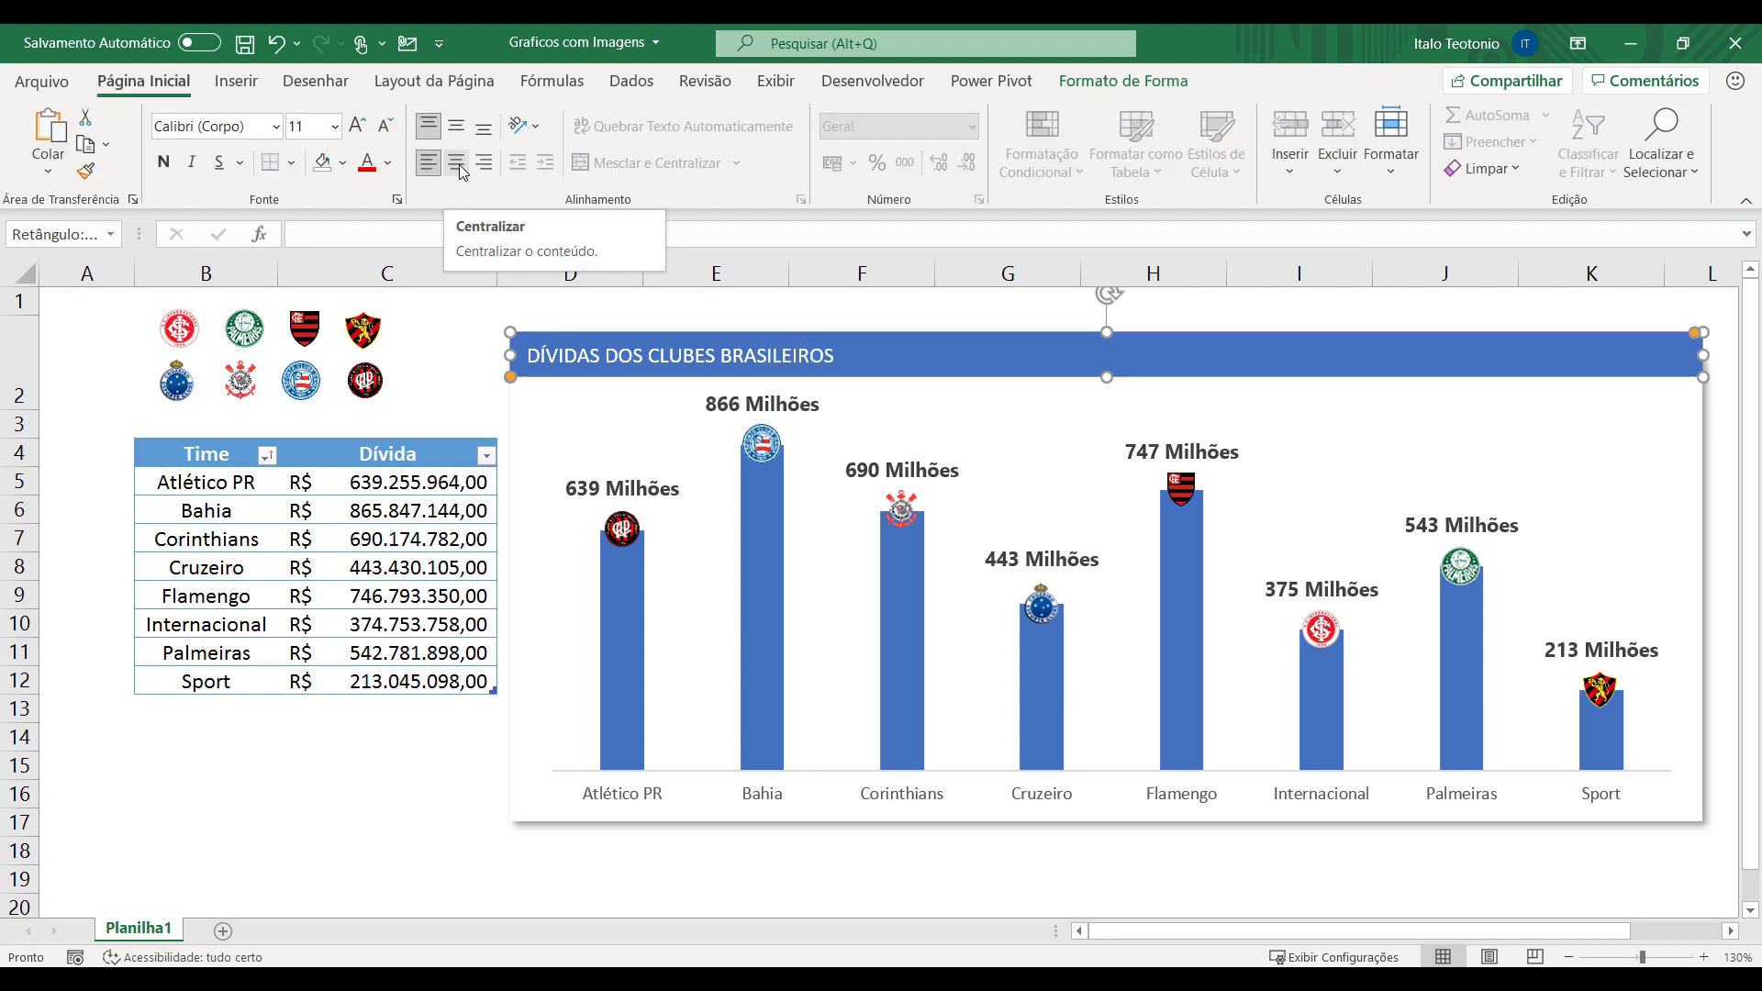
pyautogui.click(458, 164)
pyautogui.click(165, 173)
pyautogui.click(202, 126)
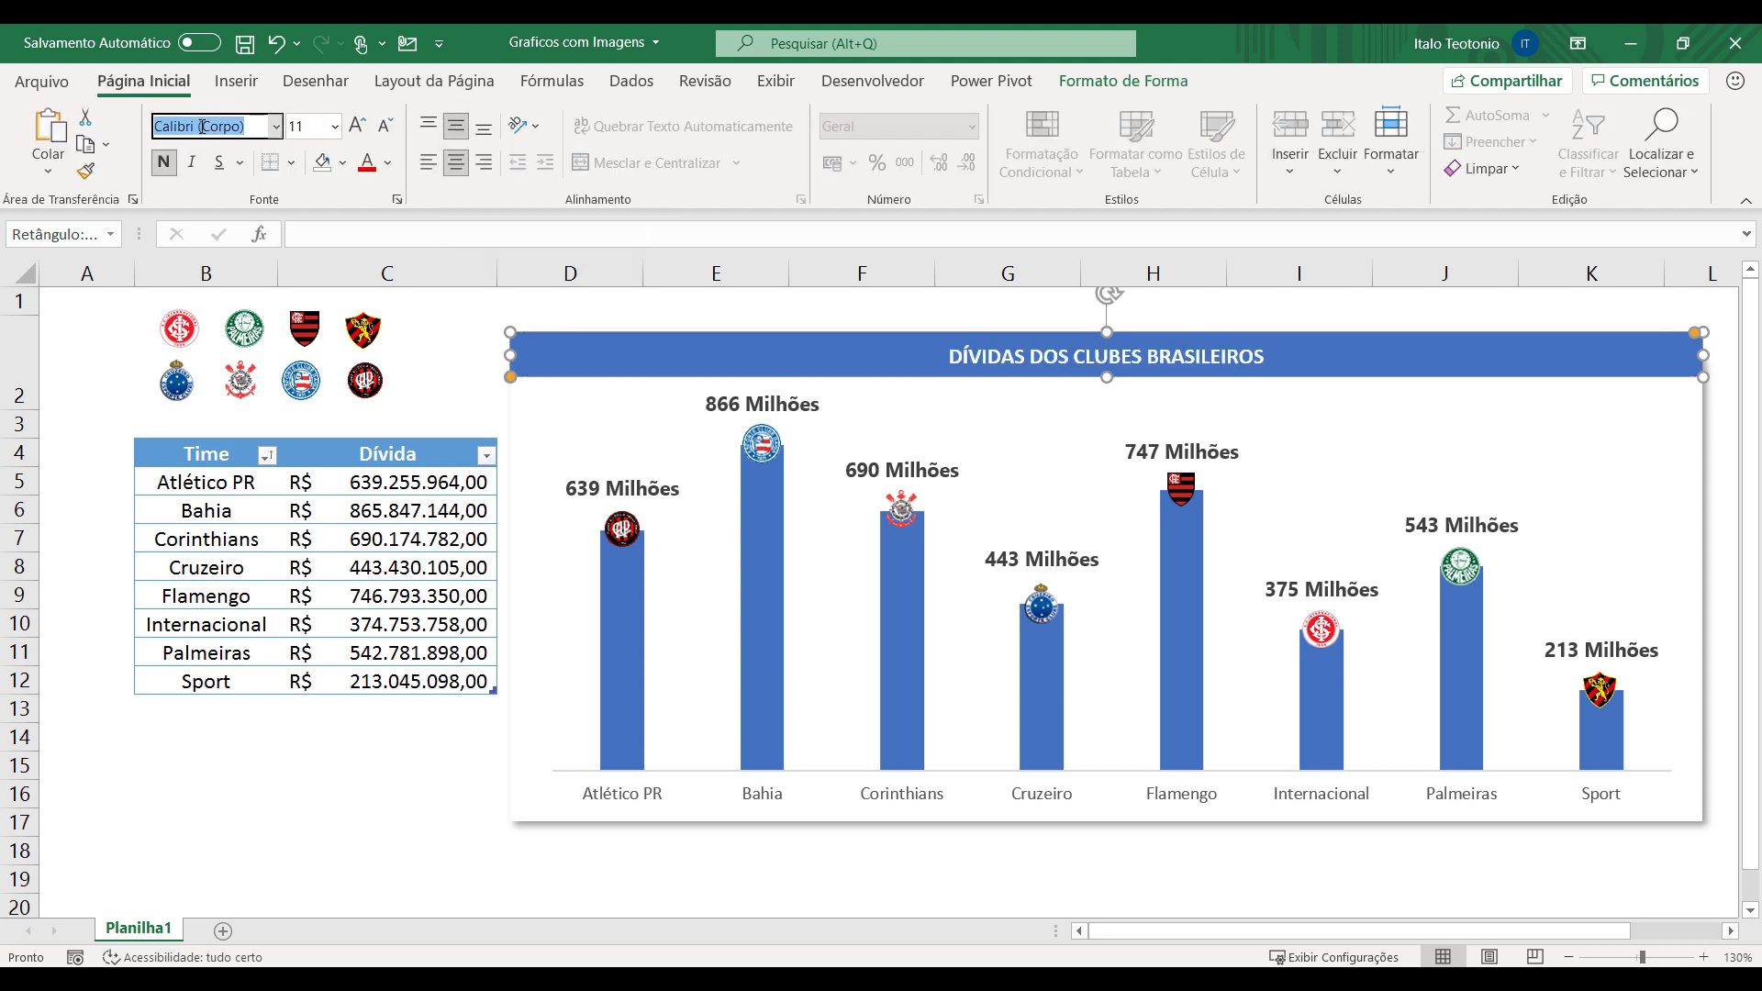
pyautogui.write('Century Gothic')
pyautogui.press('Return')
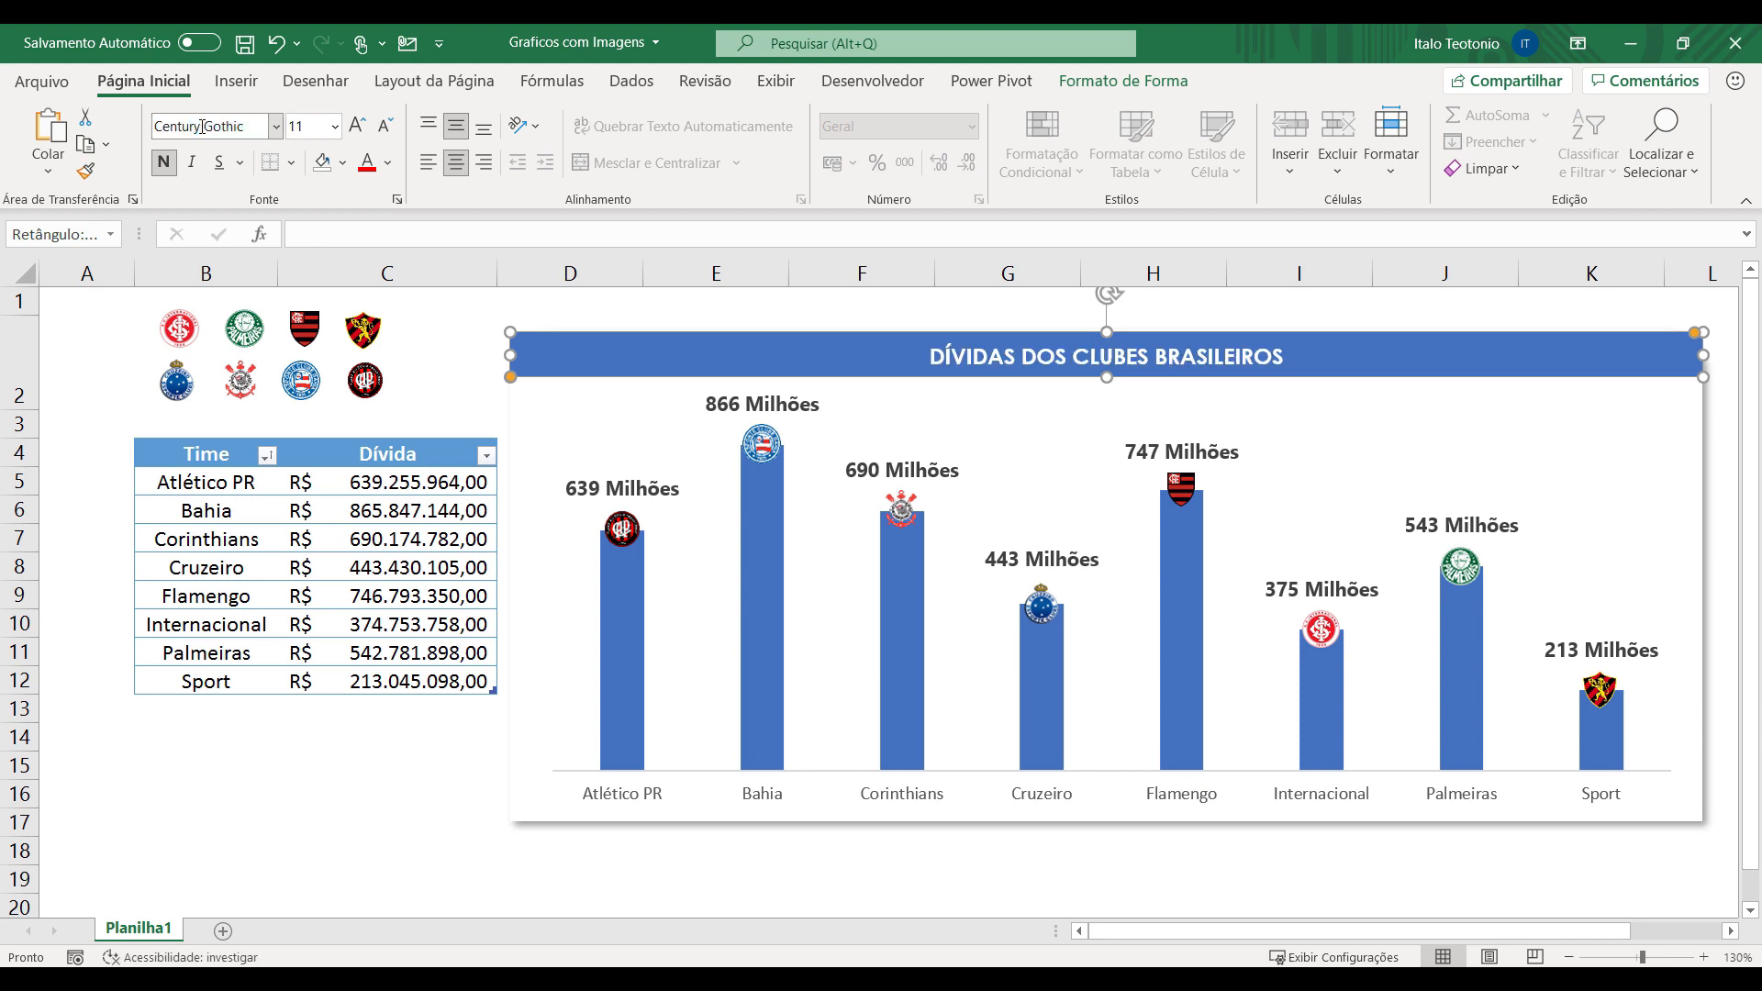
pyautogui.click(357, 125)
pyautogui.click(338, 807)
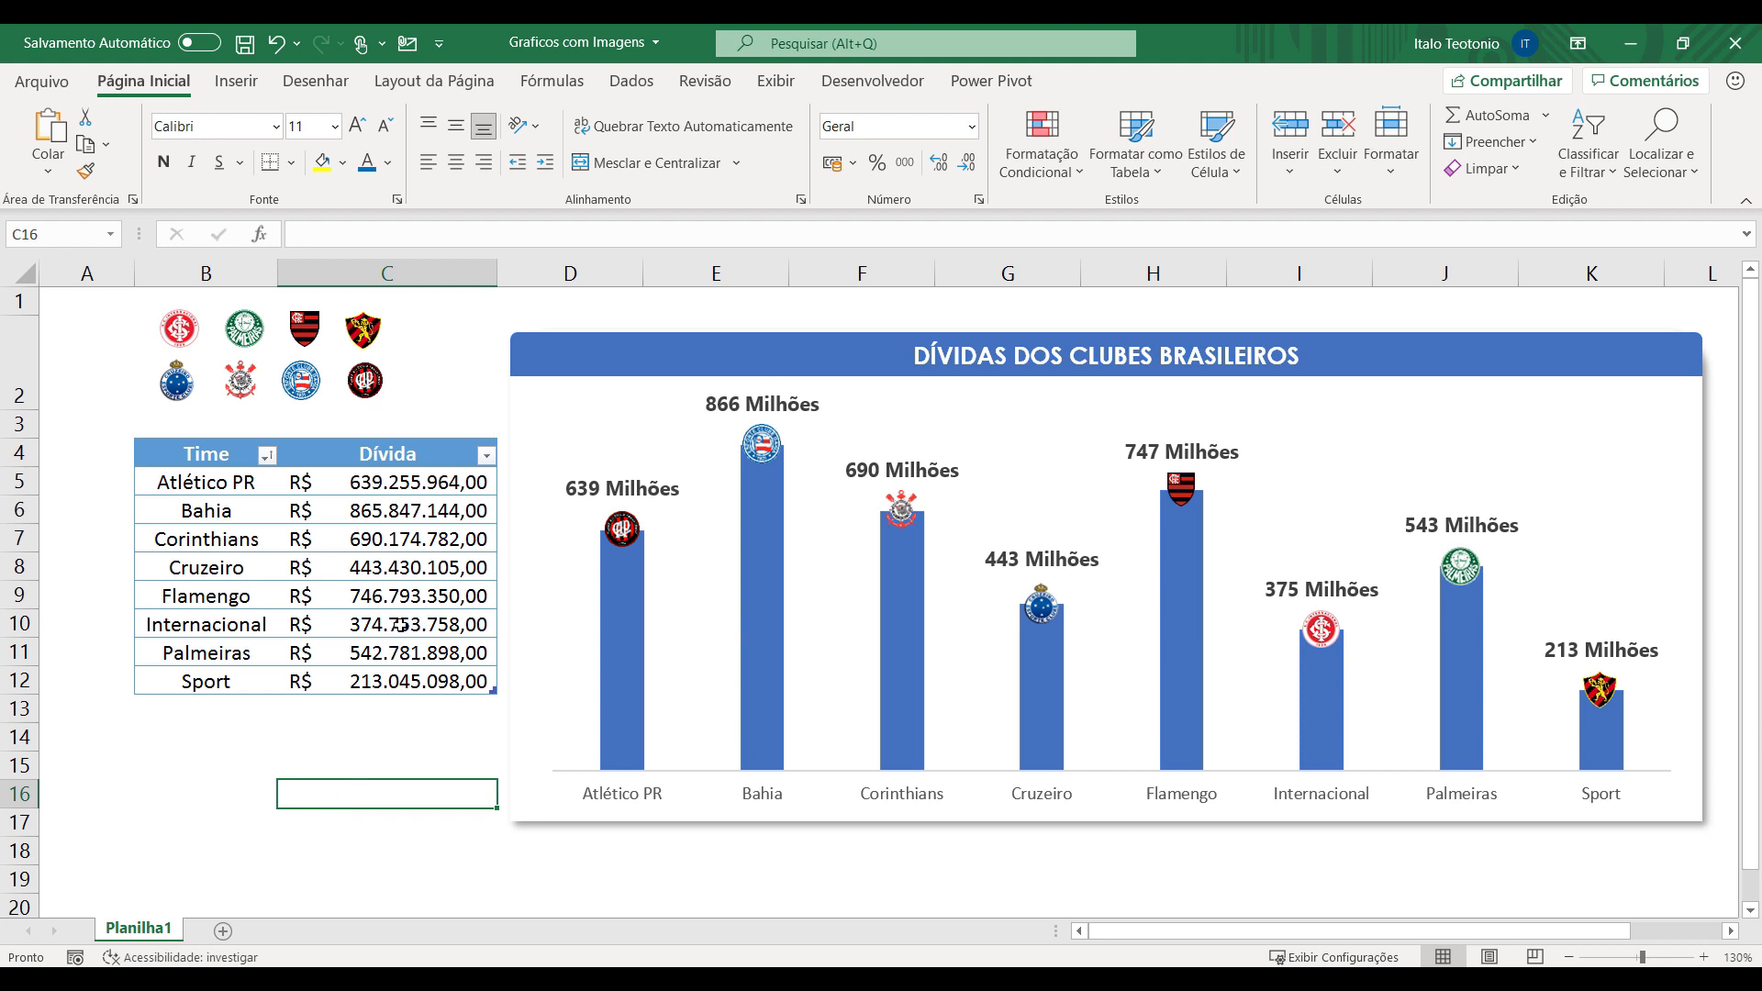
# Set Internacional's debt in the table to 774753758 to test the chart's updating.
pyautogui.click(336, 623)
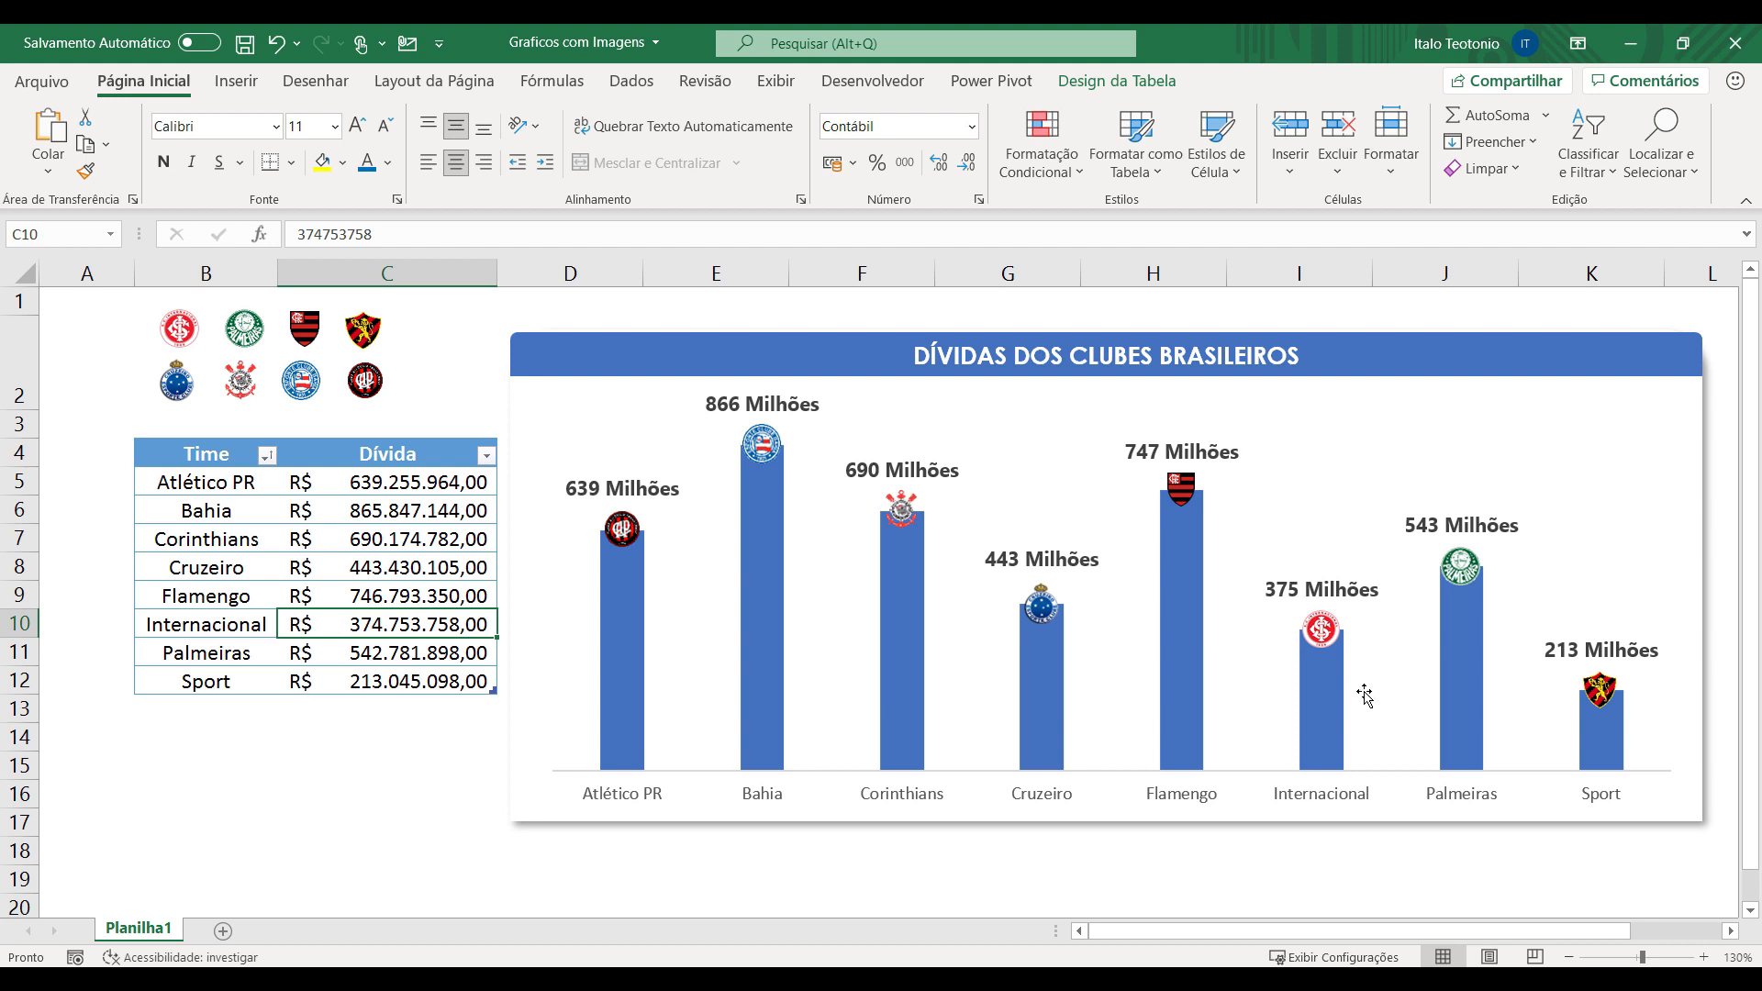
pyautogui.doubleClick(343, 626)
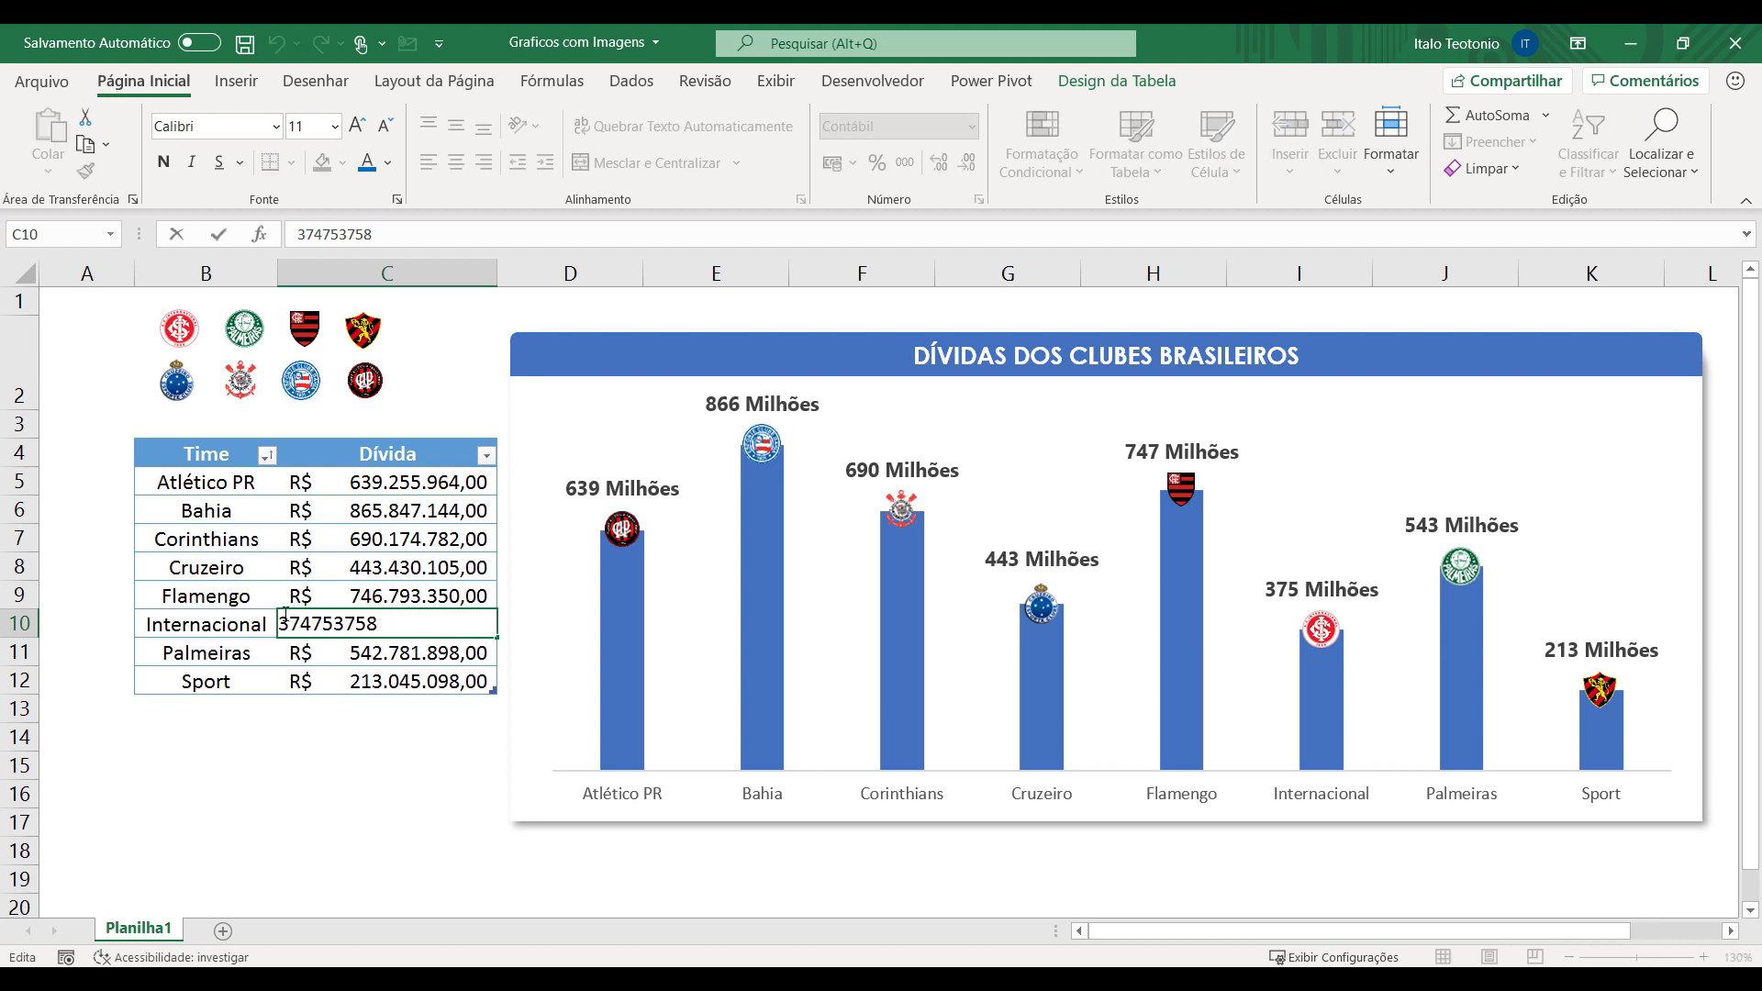
pyautogui.press('Delete')
pyautogui.write('7')
pyautogui.press('Return')
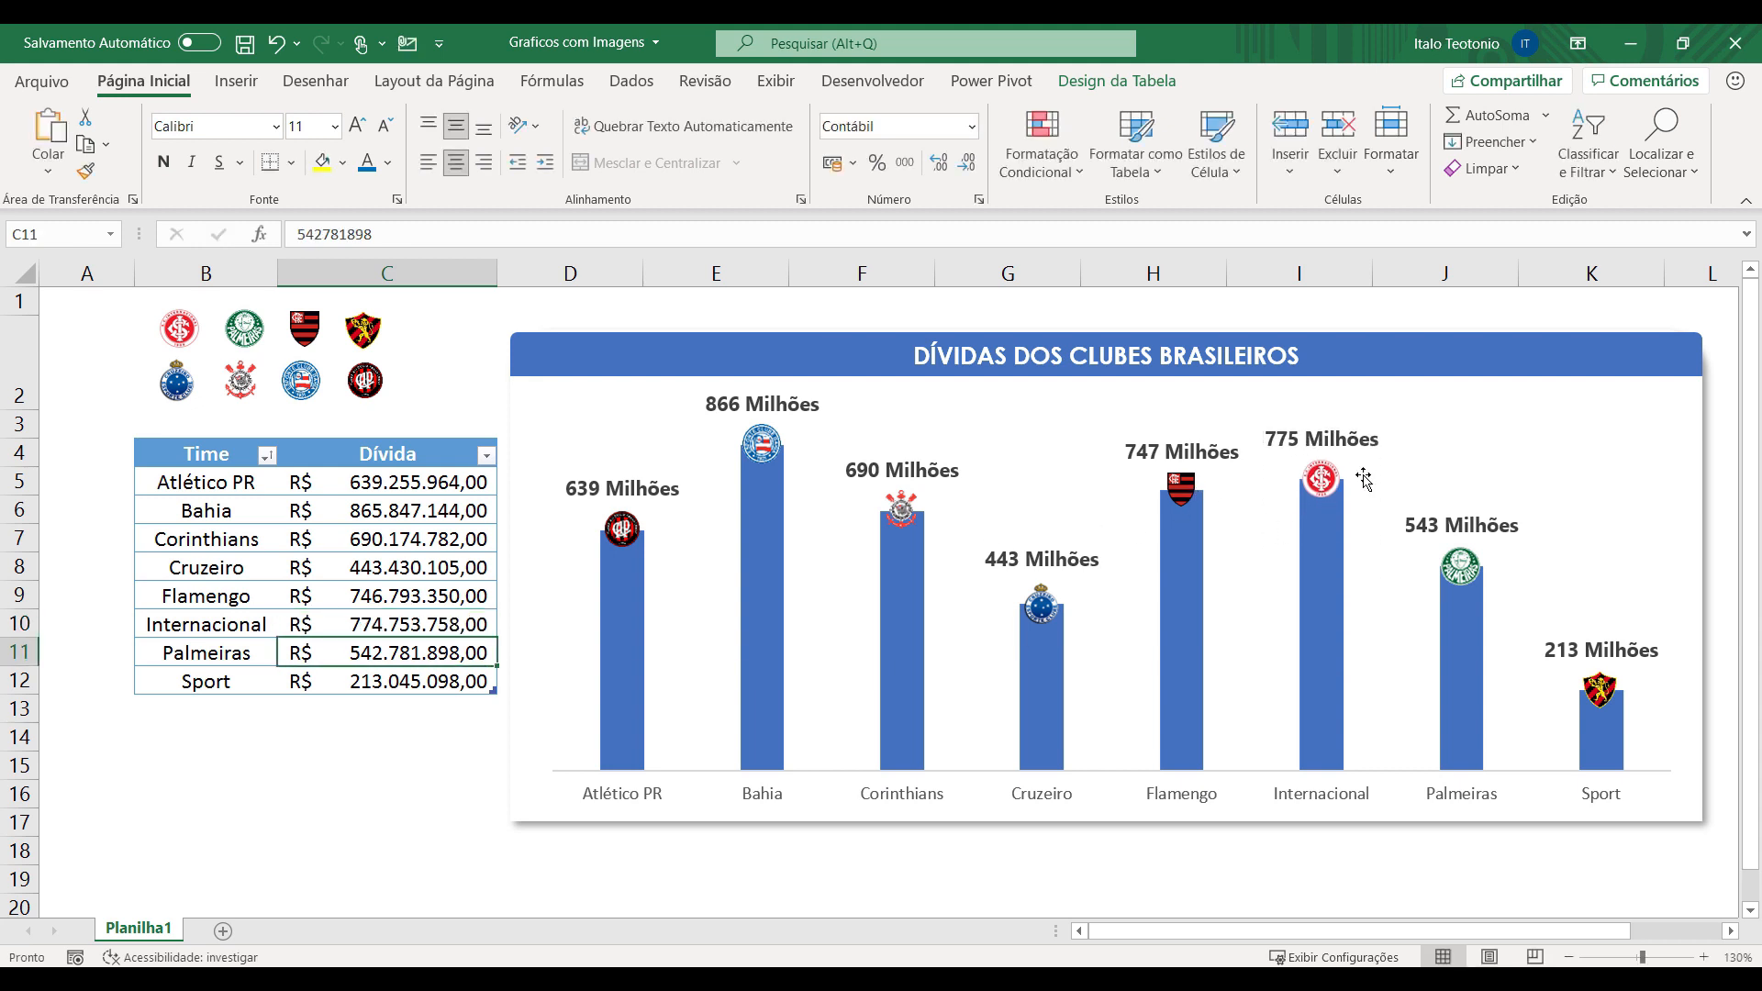
# Delete all eight loose club crest pictures above the table.
pyautogui.click(180, 344)
pyautogui.keyDown('ctrl'); pyautogui.click(244, 335); pyautogui.keyUp('ctrl')
pyautogui.keyDown('ctrl'); pyautogui.click(292, 332); pyautogui.keyUp('ctrl')
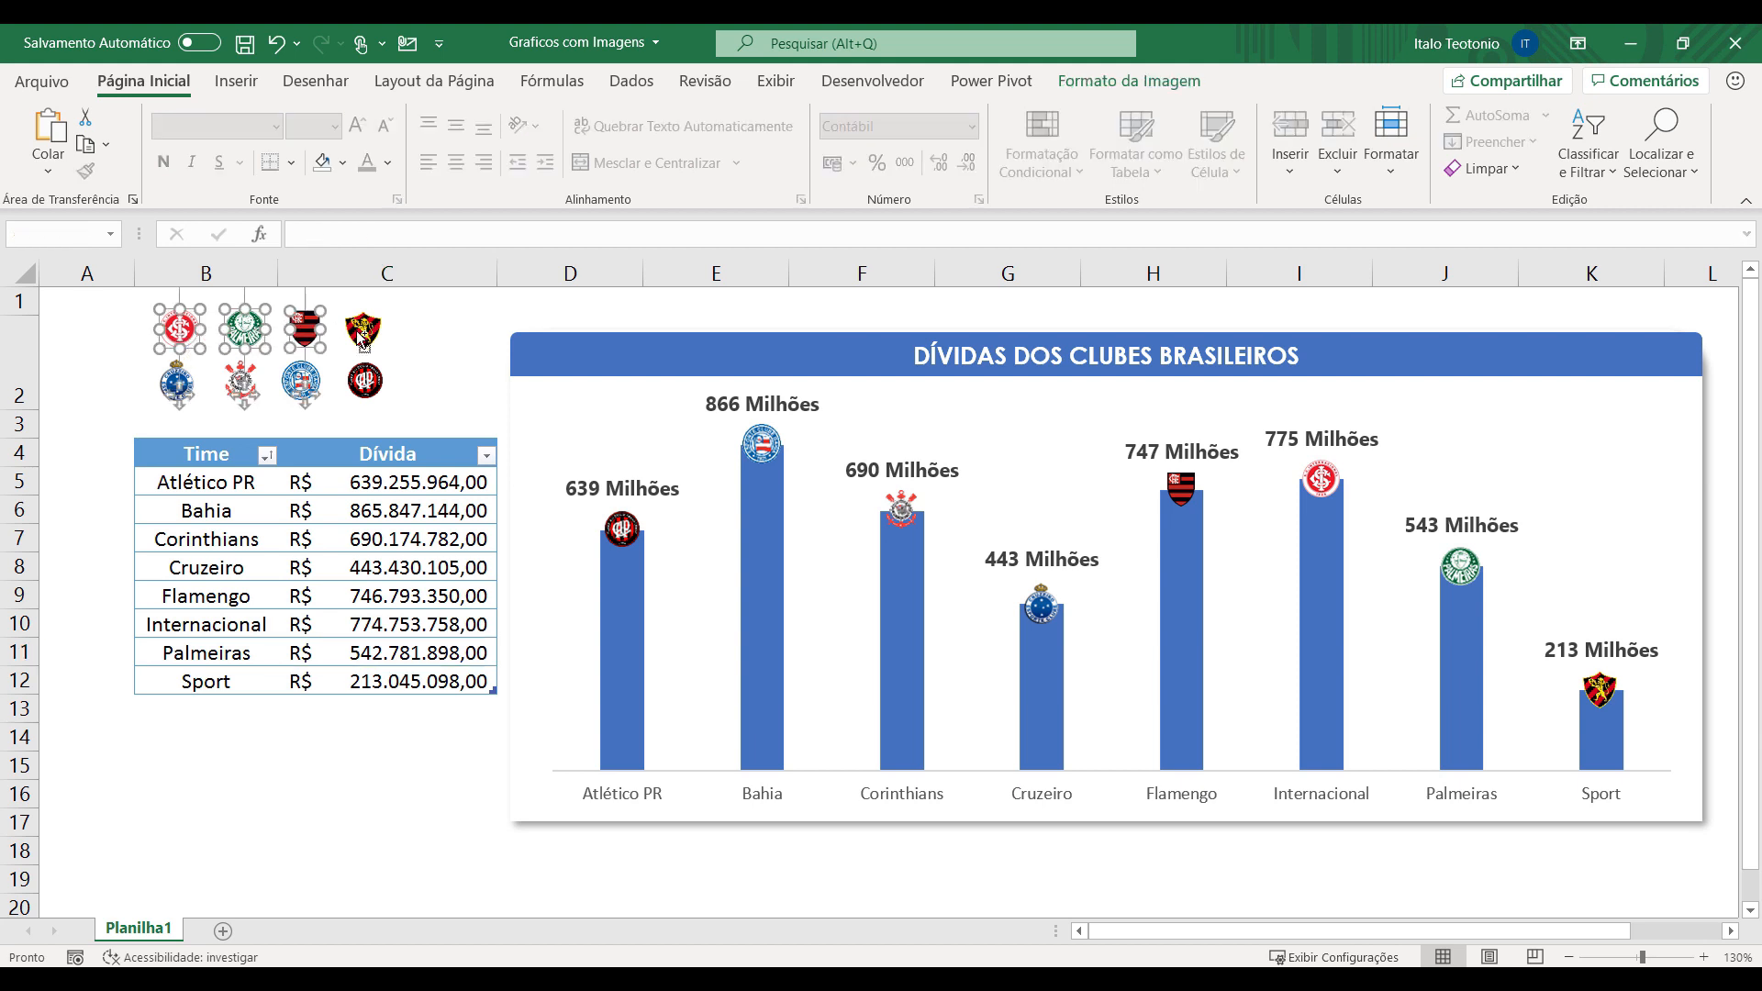
pyautogui.keyDown('ctrl'); pyautogui.click(361, 339); pyautogui.keyUp('ctrl')
pyautogui.keyDown('ctrl'); pyautogui.click(365, 380); pyautogui.keyUp('ctrl')
pyautogui.keyDown('ctrl'); pyautogui.click(304, 329); pyautogui.keyUp('ctrl')
pyautogui.keyDown('ctrl'); pyautogui.click(312, 380); pyautogui.keyUp('ctrl')
pyautogui.keyDown('ctrl'); pyautogui.click(314, 339); pyautogui.keyUp('ctrl')
pyautogui.keyDown('ctrl'); pyautogui.click(175, 380); pyautogui.keyUp('ctrl')
pyautogui.keyDown('ctrl'); pyautogui.click(243, 330); pyautogui.keyUp('ctrl')
pyautogui.keyDown('ctrl'); pyautogui.click(240, 381); pyautogui.keyUp('ctrl')
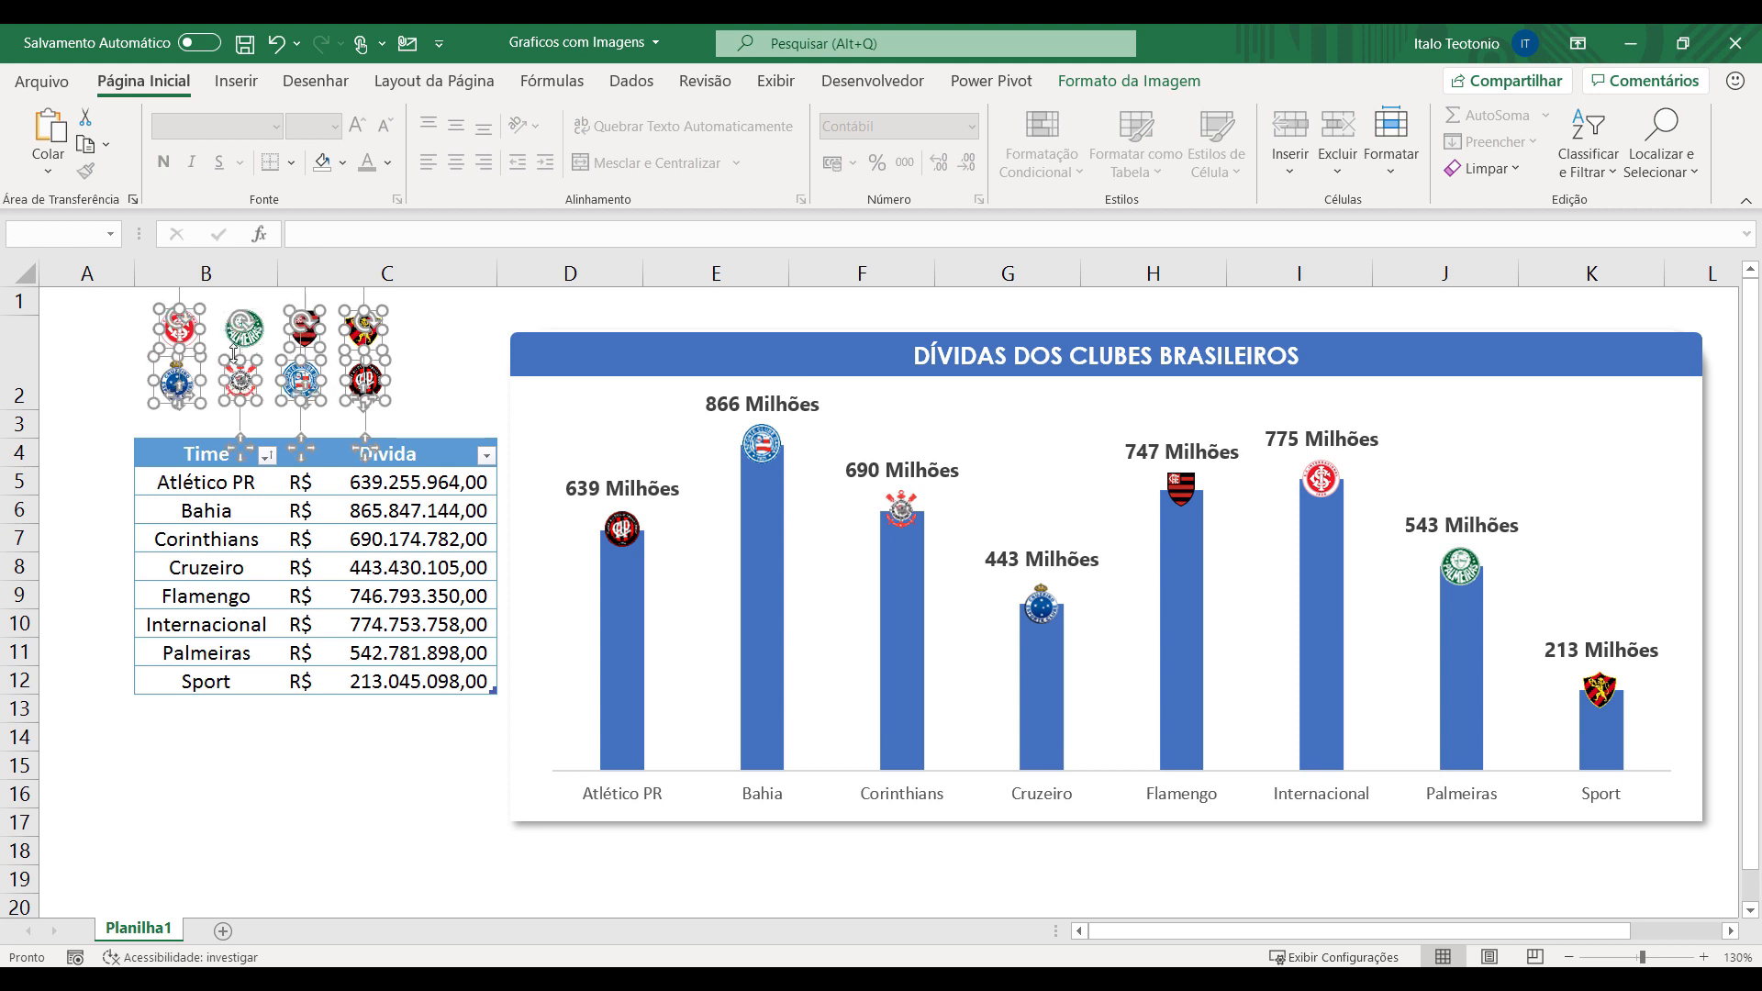
pyautogui.keyDown('ctrl'); pyautogui.click(264, 334); pyautogui.keyUp('ctrl')
pyautogui.press('Delete')
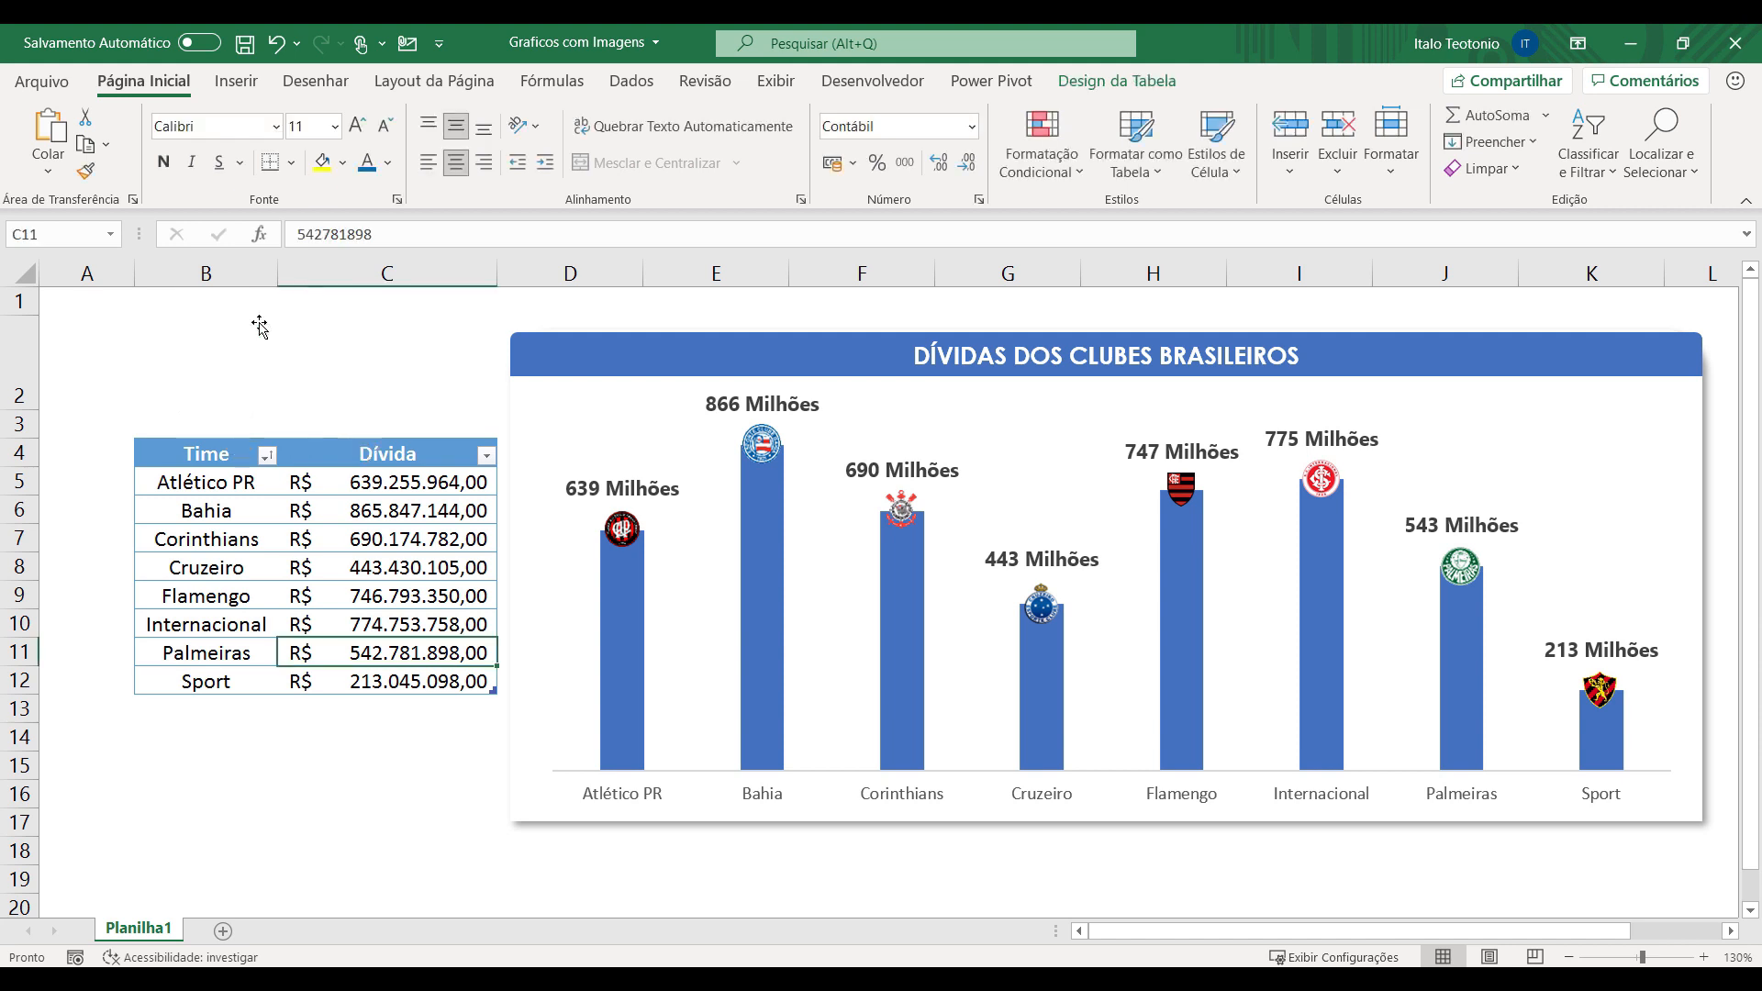
# Set Corinthians' debt in the table to 990174782 to test the chart's updating.
pyautogui.doubleClick(345, 539)
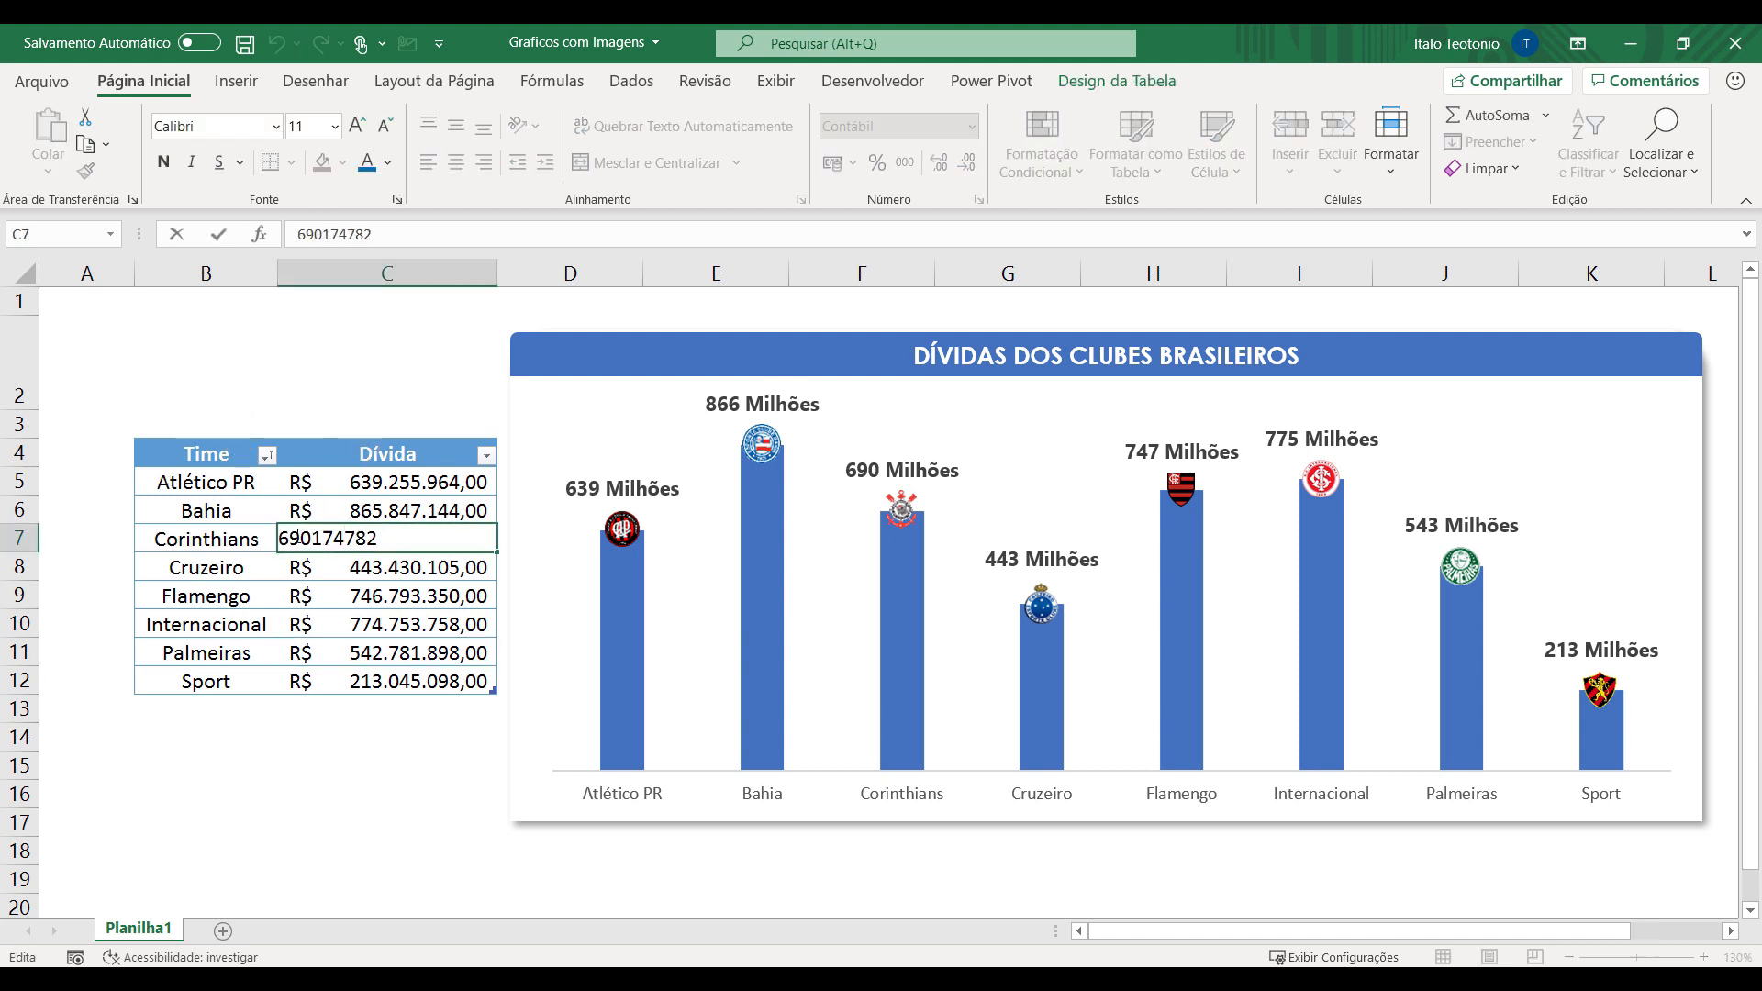
pyautogui.press('Delete')
pyautogui.write('9')
pyautogui.press('Return')
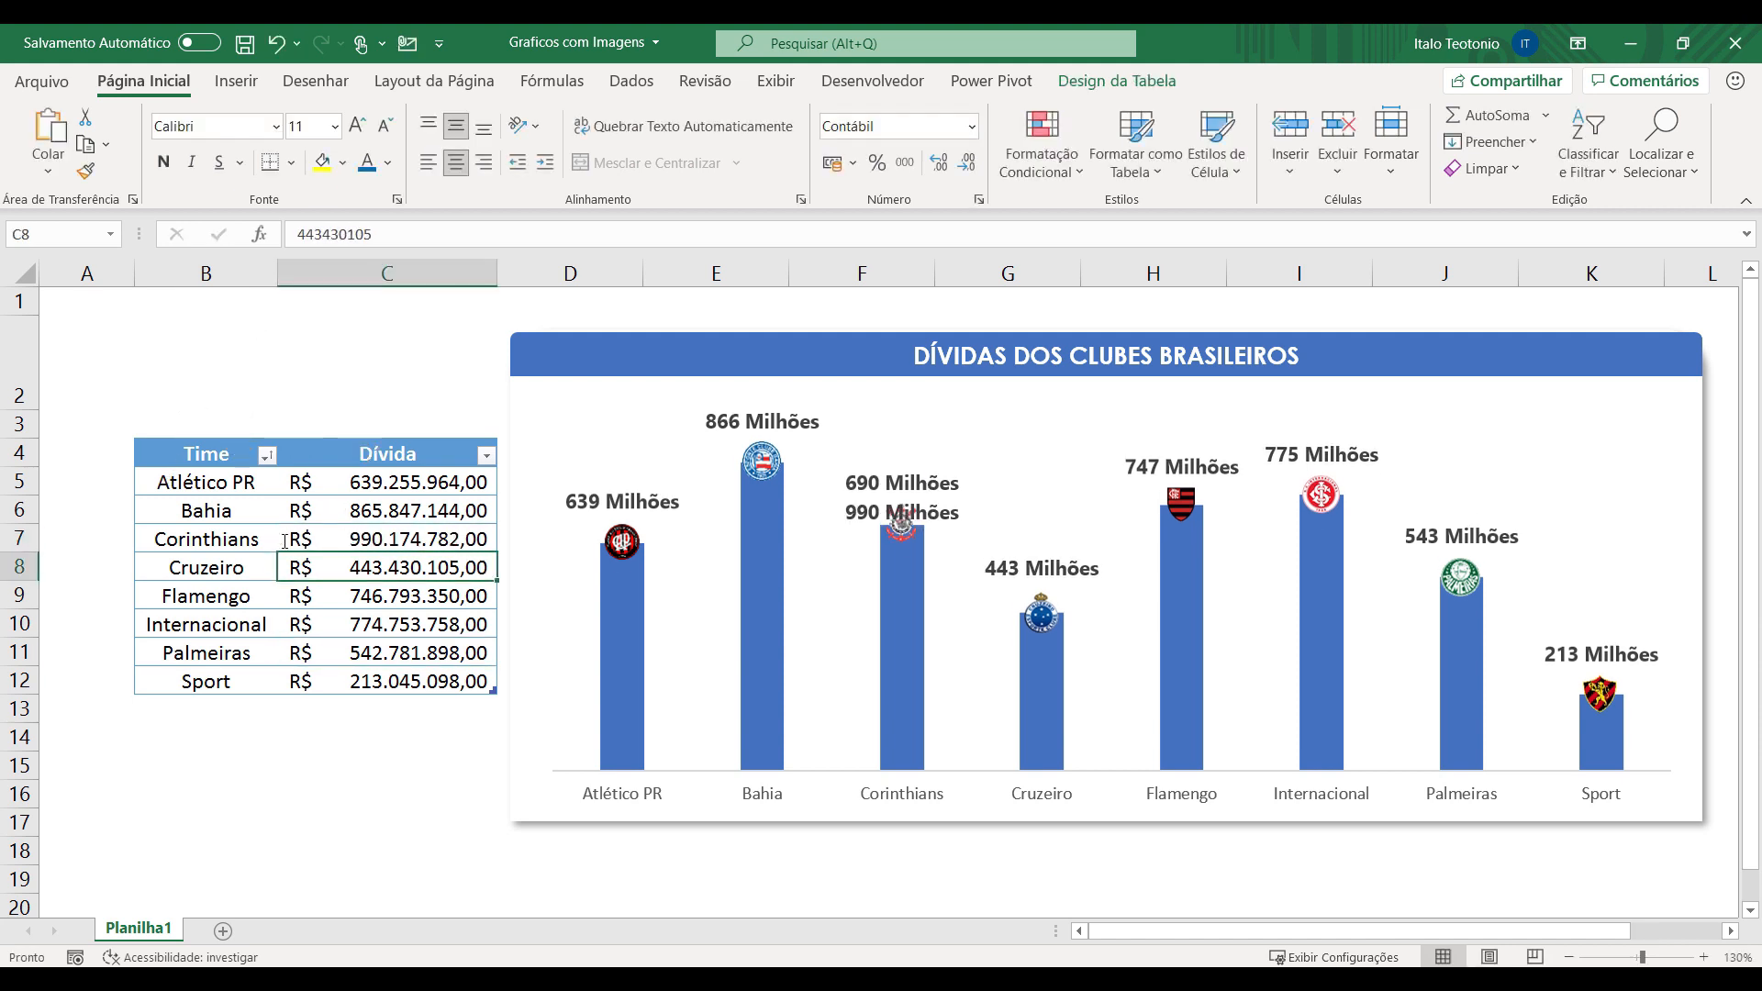
# Undo the Corinthians debt change and the deletion of the crest pictures above the table.
pyautogui.hotkey('ctrl', 'z')
pyautogui.hotkey('ctrl', 'z')
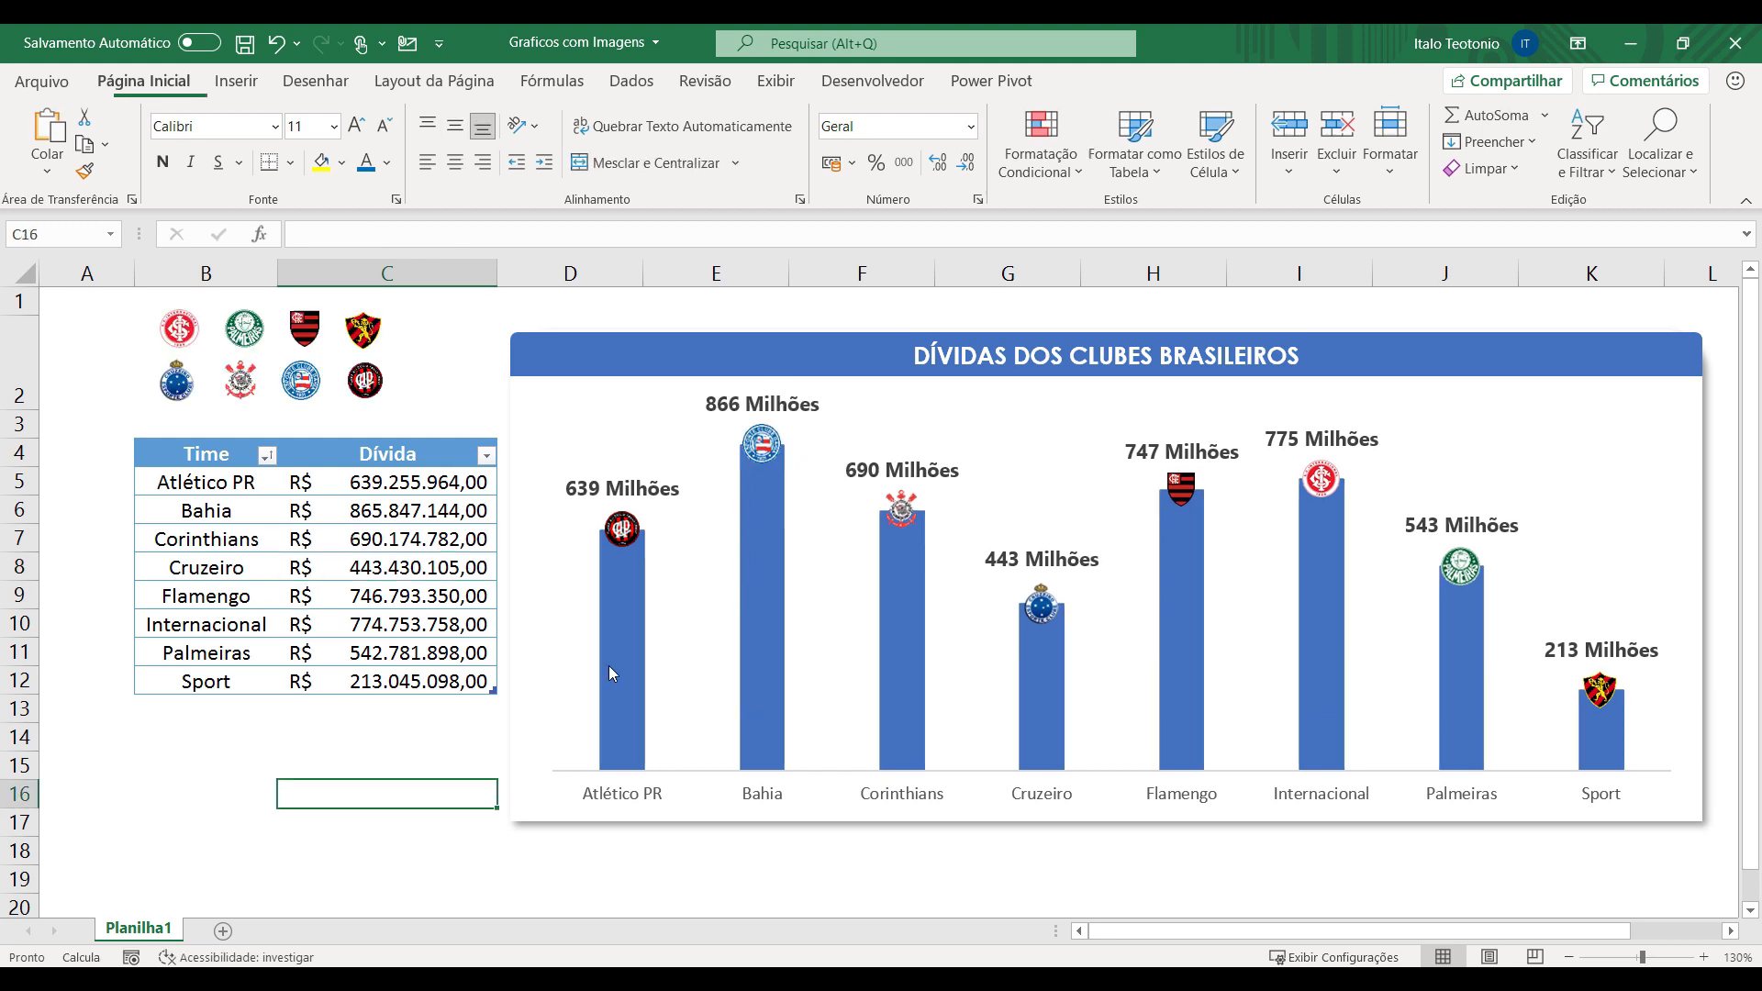
# Fill the chart's columns with a dark-variation blue linear gradient that darkens toward the base.
pyautogui.click(613, 663)
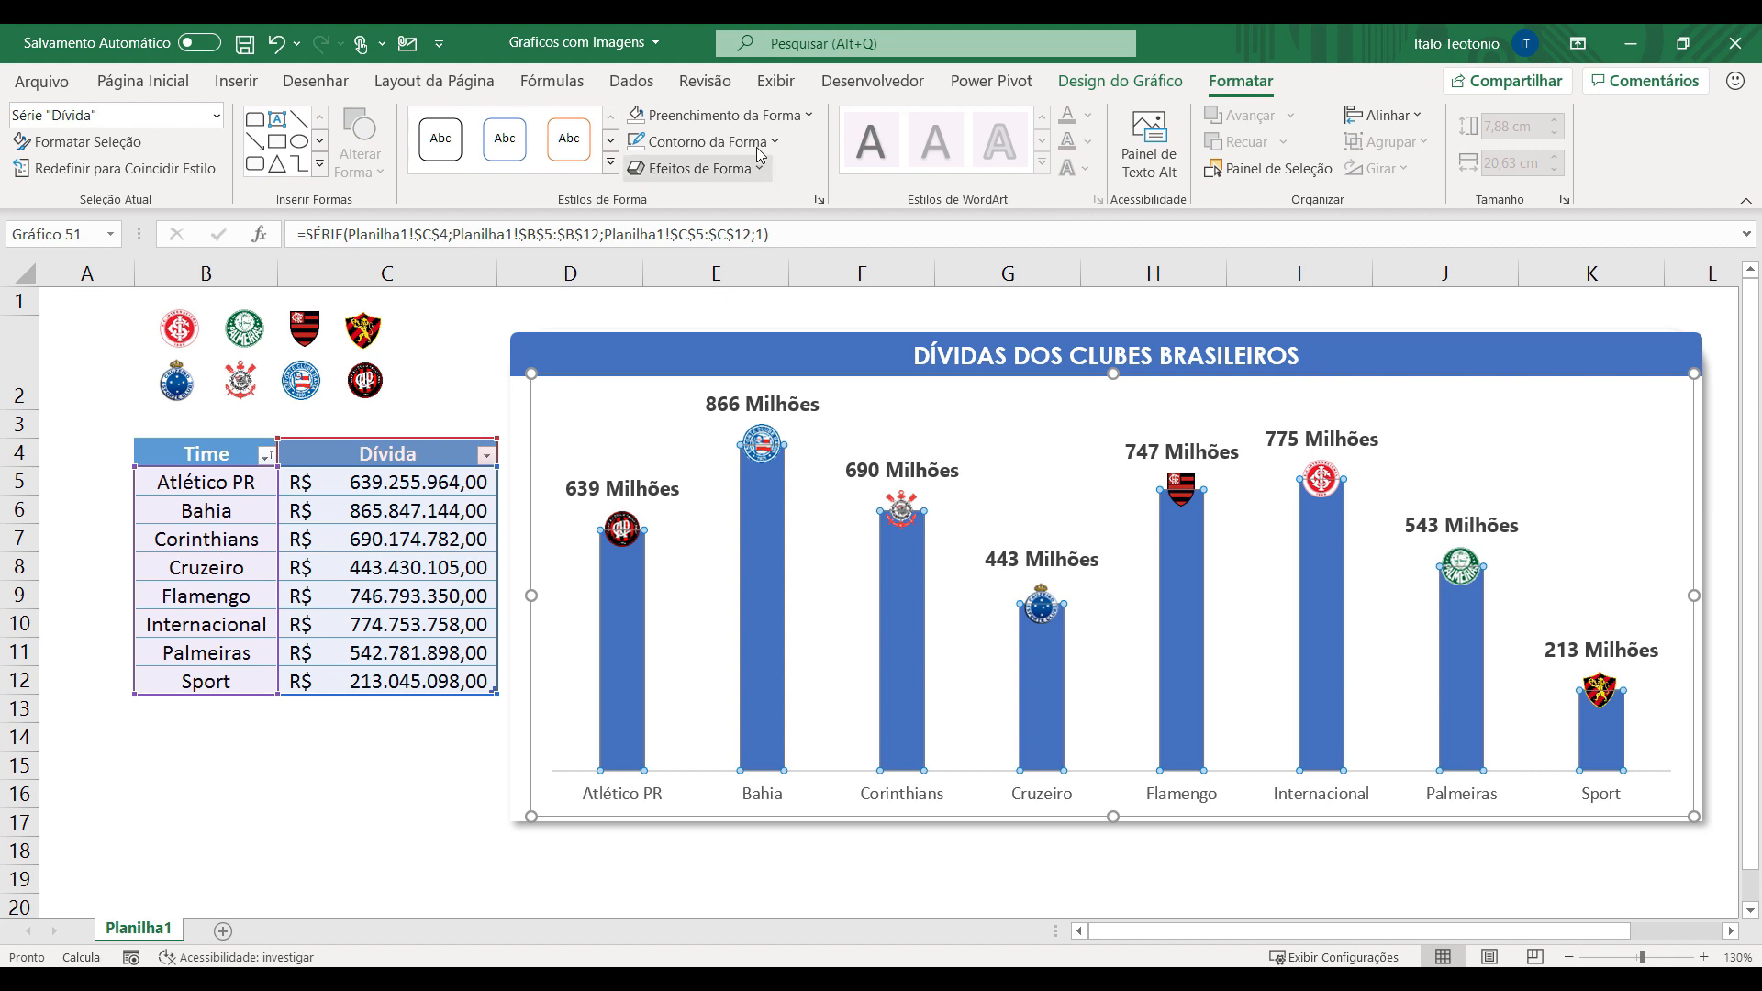
pyautogui.click(725, 115)
pyautogui.moveTo(773, 503)
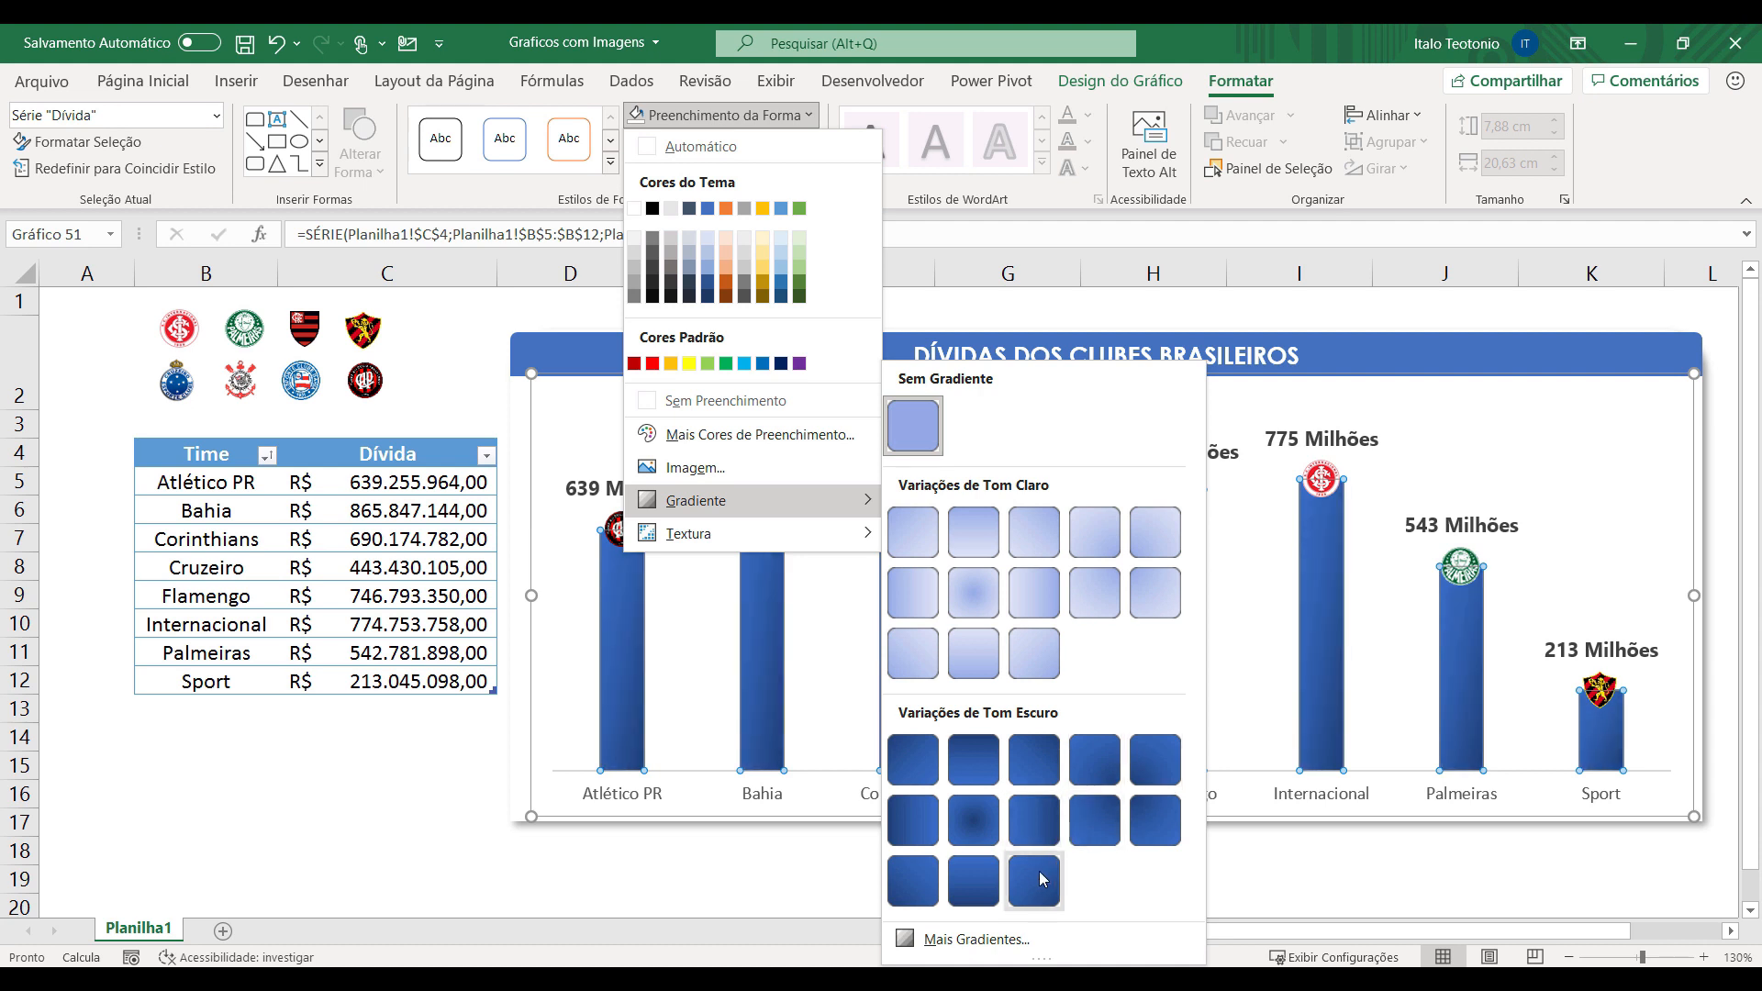
pyautogui.click(971, 884)
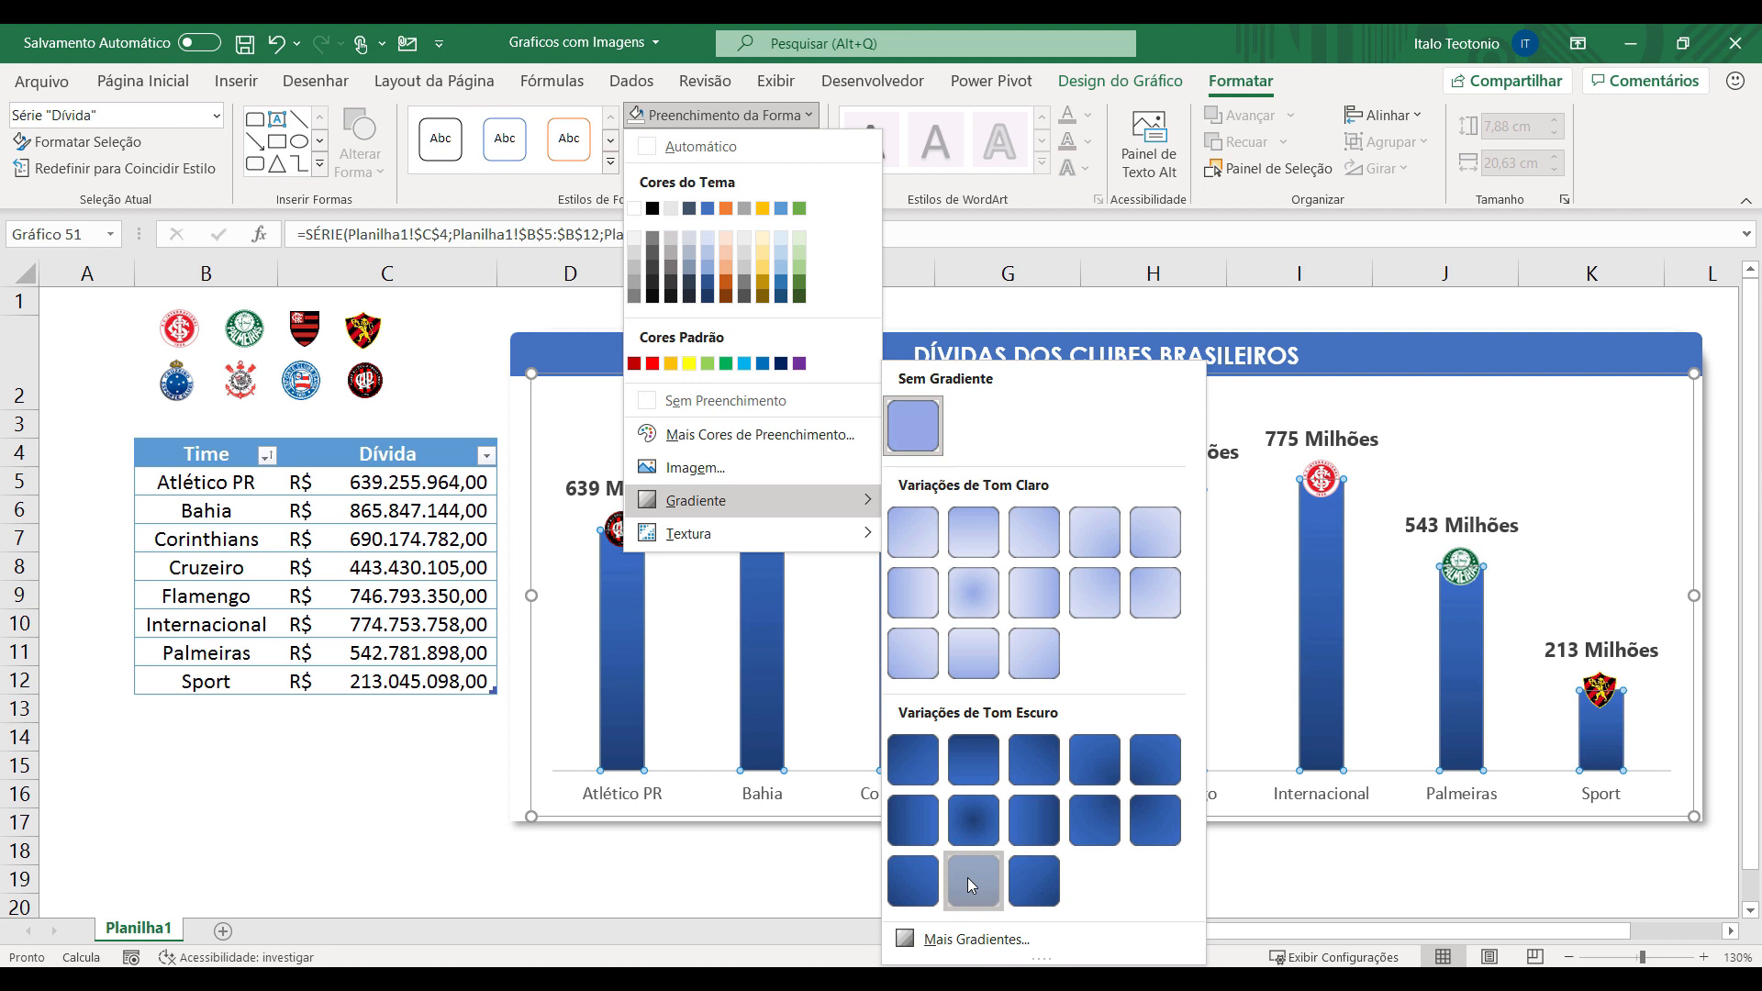
pyautogui.click(246, 833)
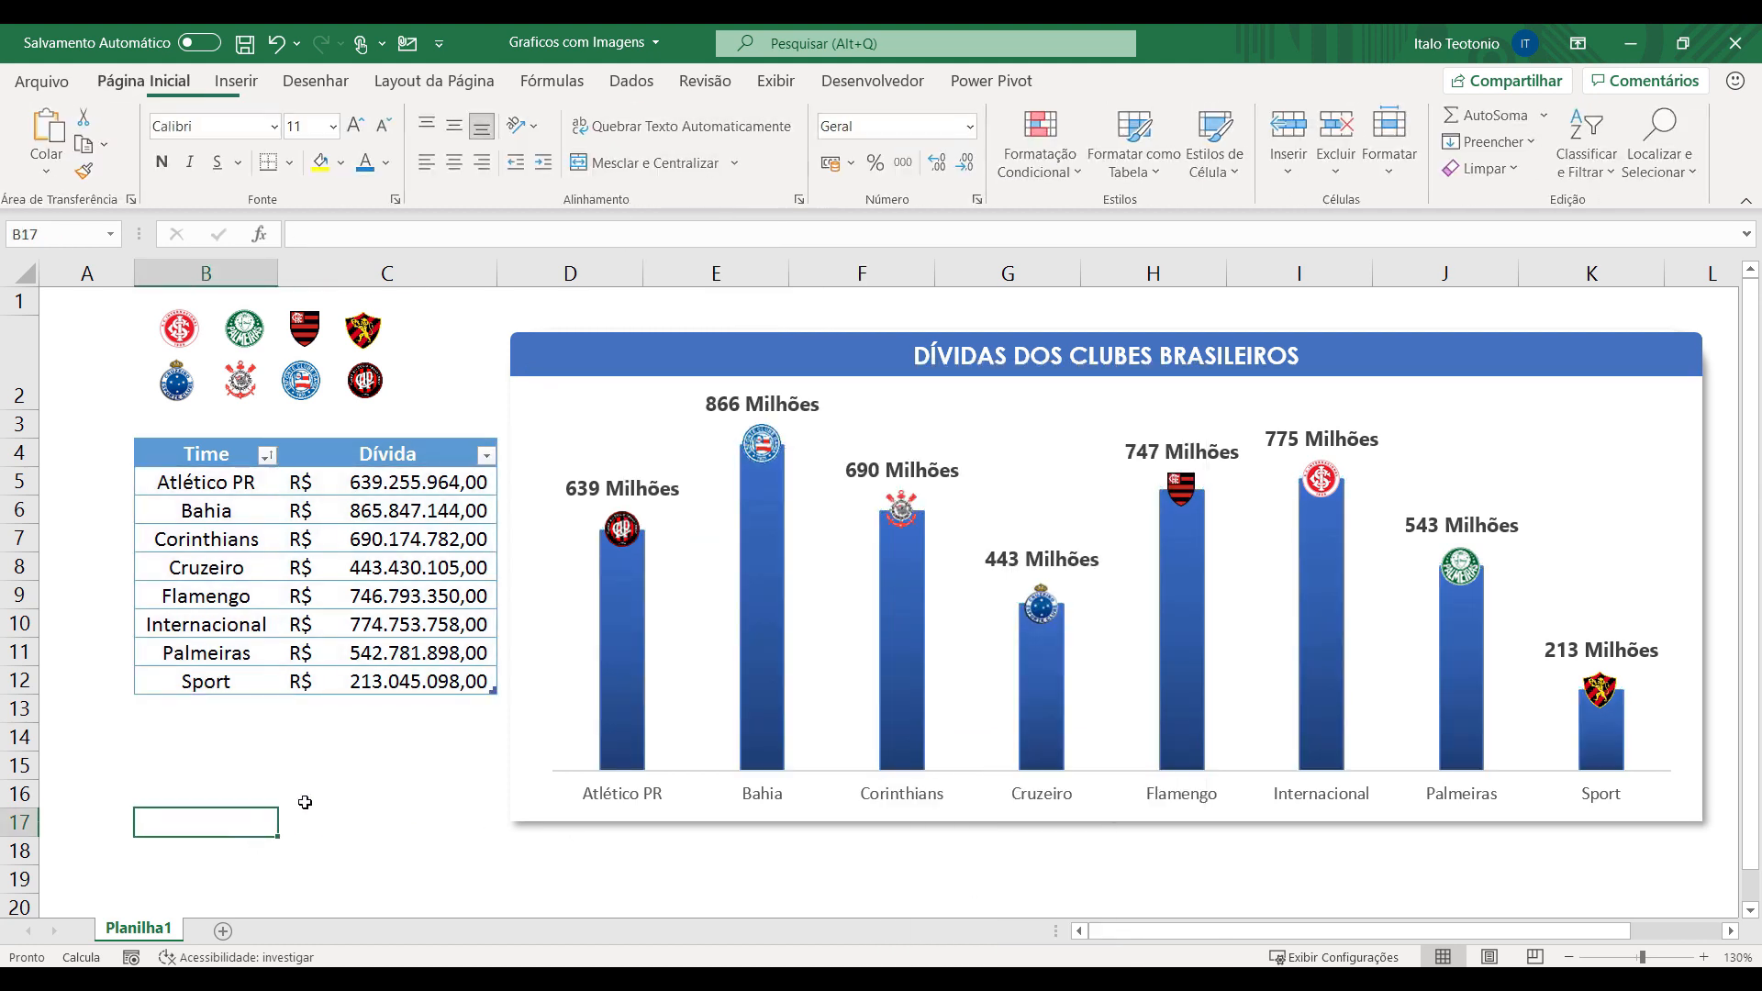